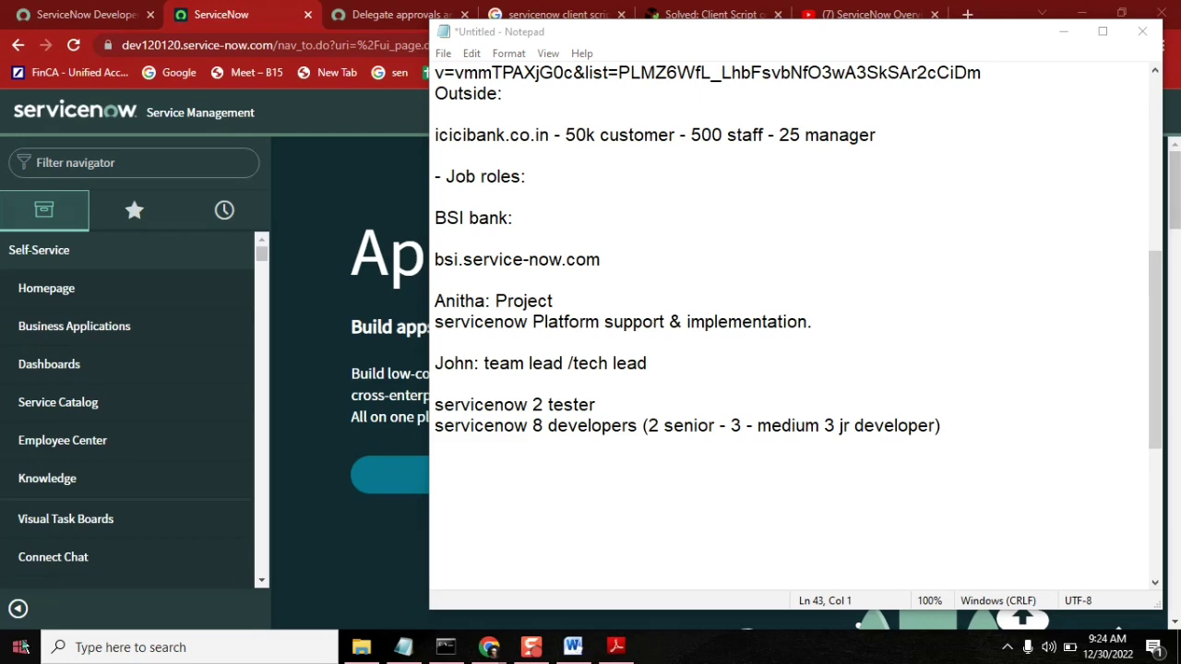
Add the line "unable to launch the reader app" error: 403 on the empty line of the notes.
left_click(20, 647)
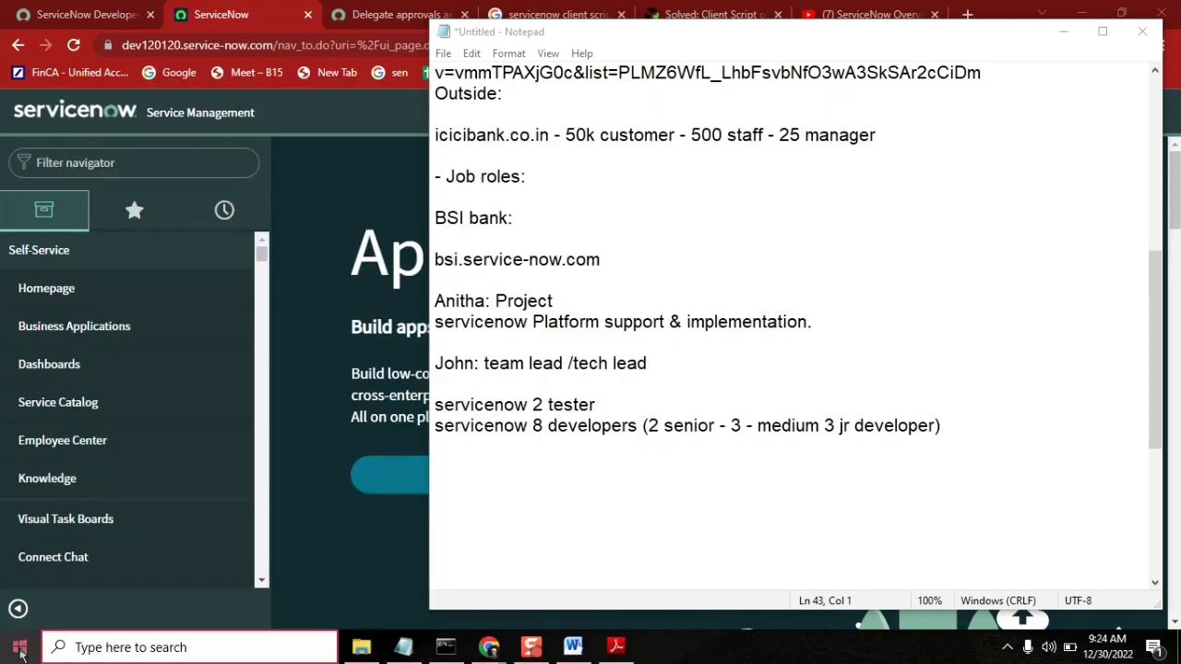
left_click(20, 651)
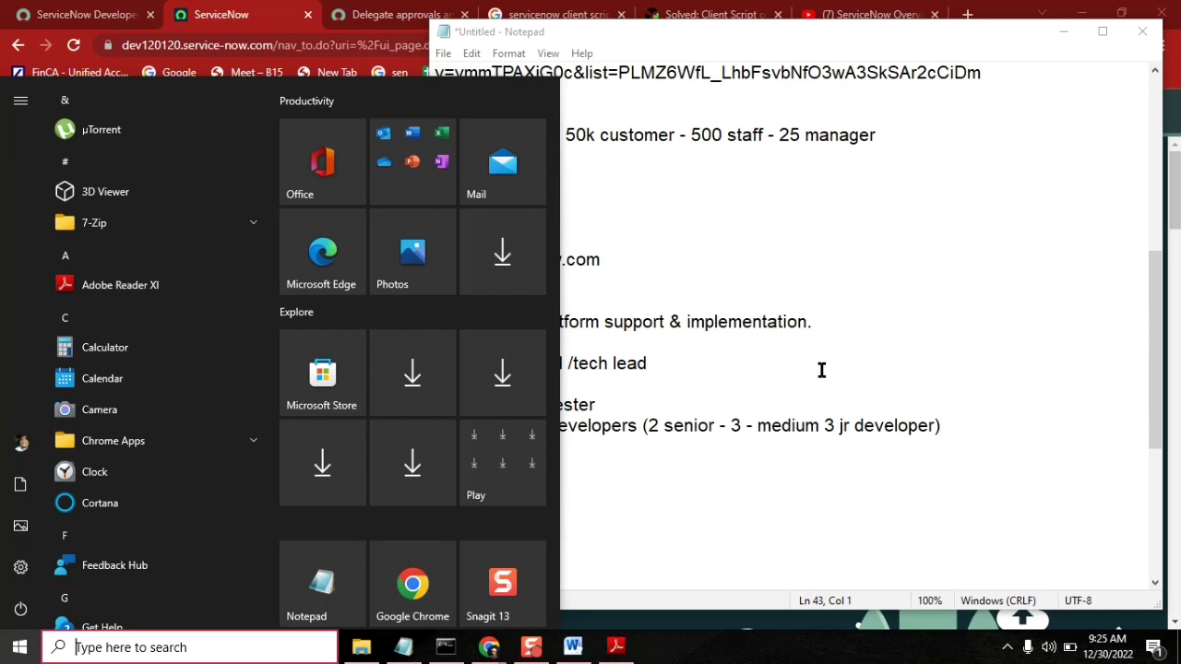
left_click(538, 467)
left_click(538, 467)
type("\"")
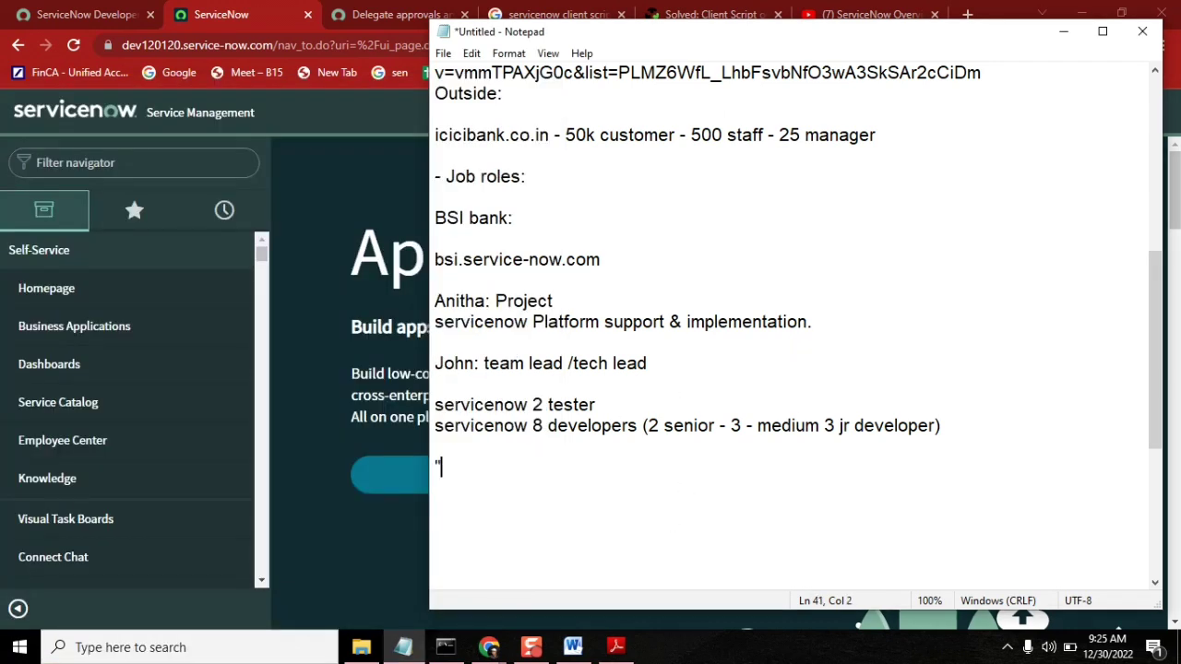
type("unable ot la")
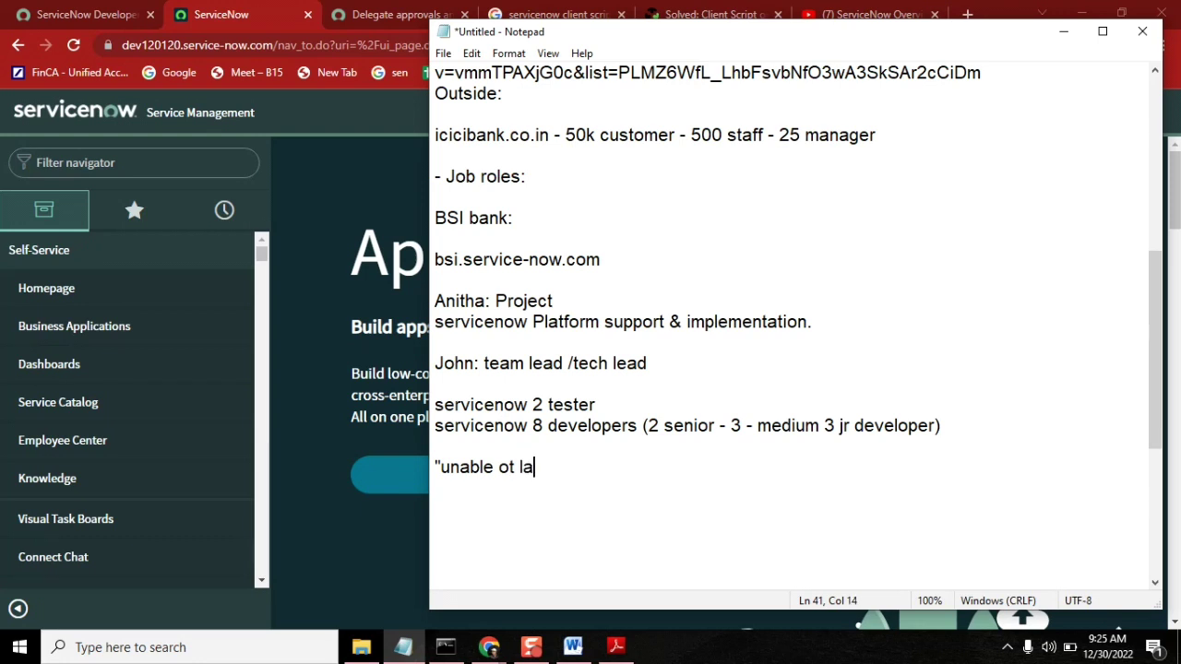
key("BackSpace")
key("BackSpace")
key("BackSpace")
key("BackSpace")
key("BackSpace")
type("to launch the ")
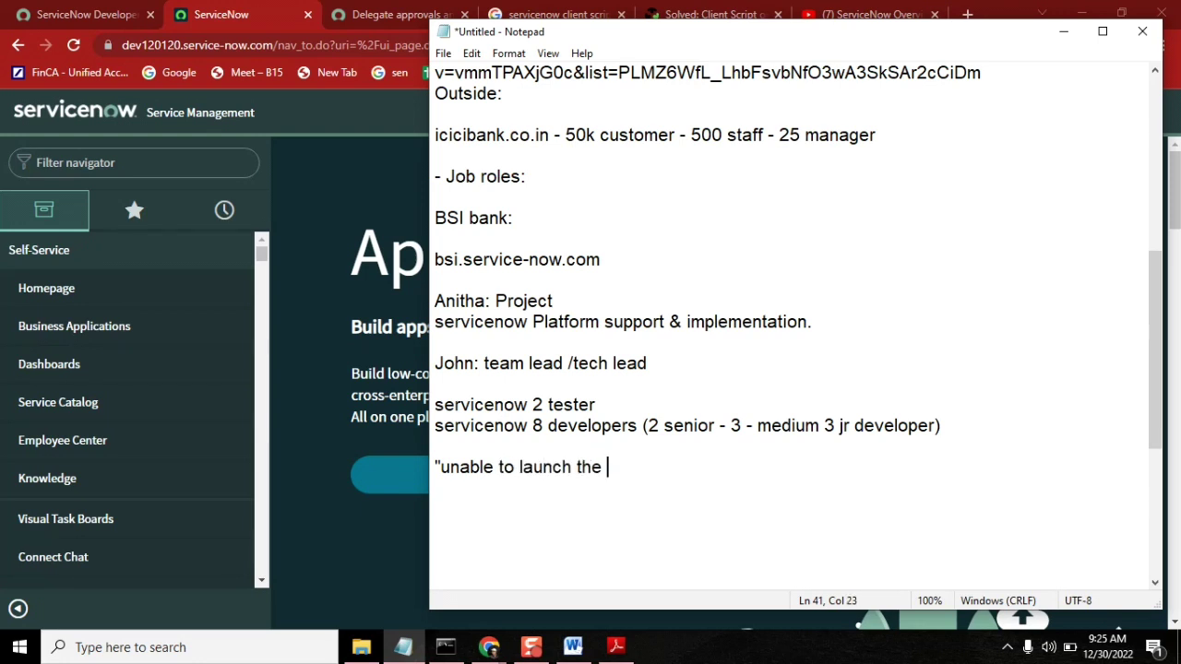
type("reader app\" chec")
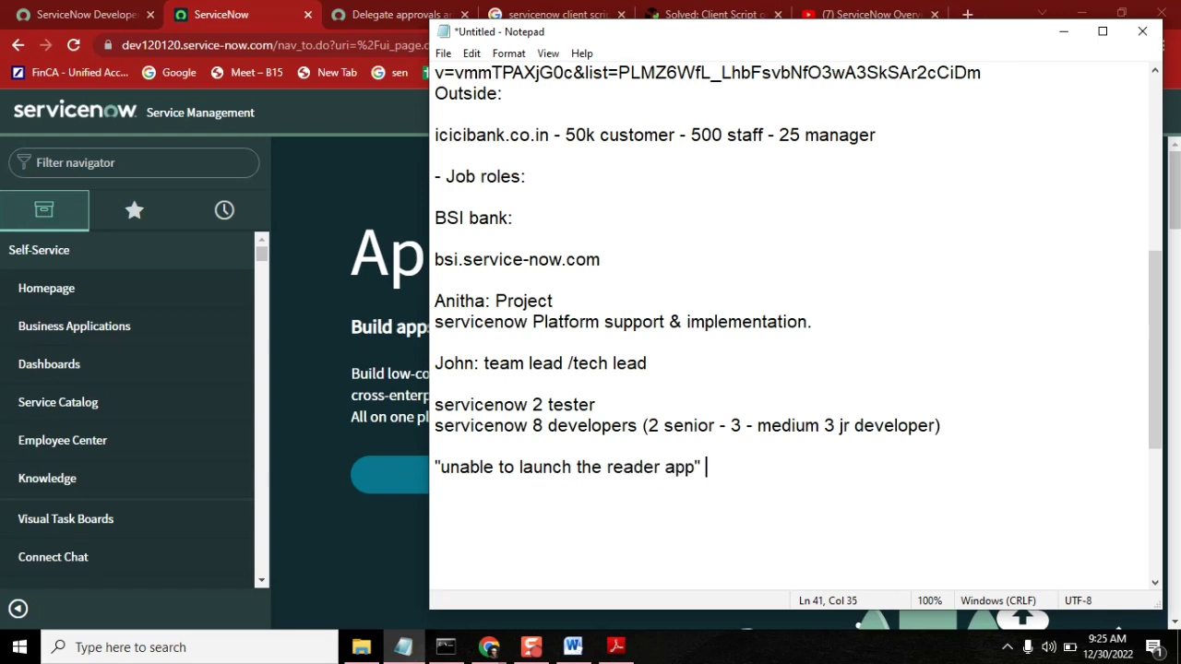
key("BackSpace")
key("BackSpace")
key("BackSpace")
key("BackSpace")
type("eror")
key("BackSpace")
key("BackSpace")
type("ror: 403")
Select the whole error line in Notepad so it can be copied.
key("shift+Home")
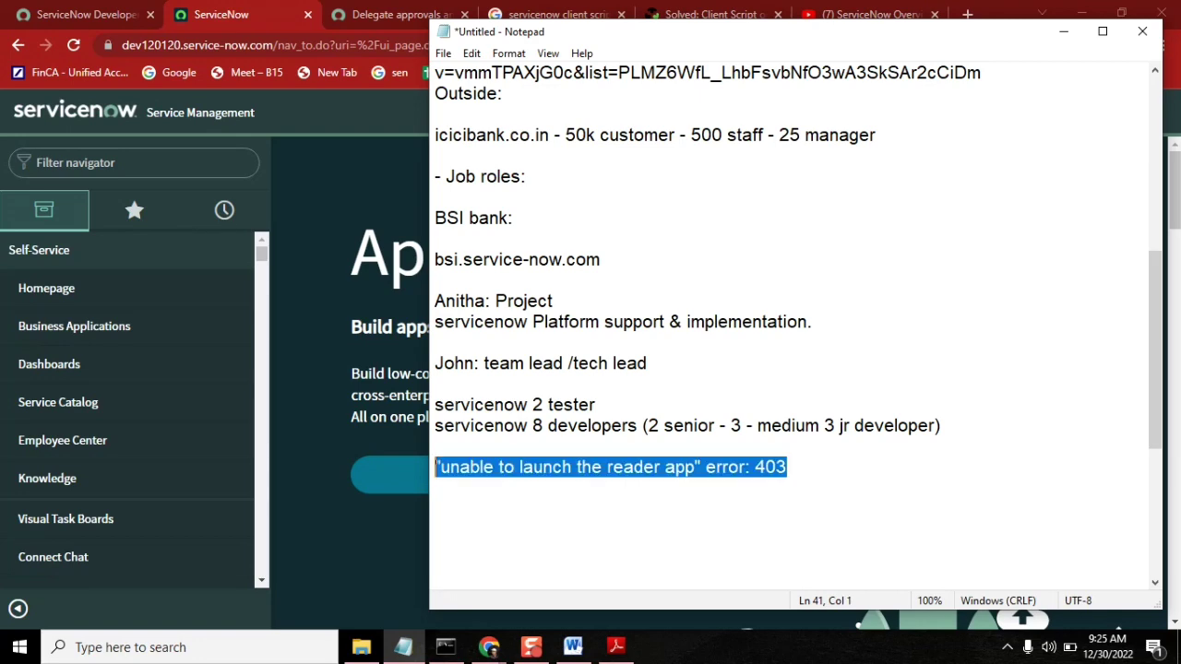
left_click(28, 646)
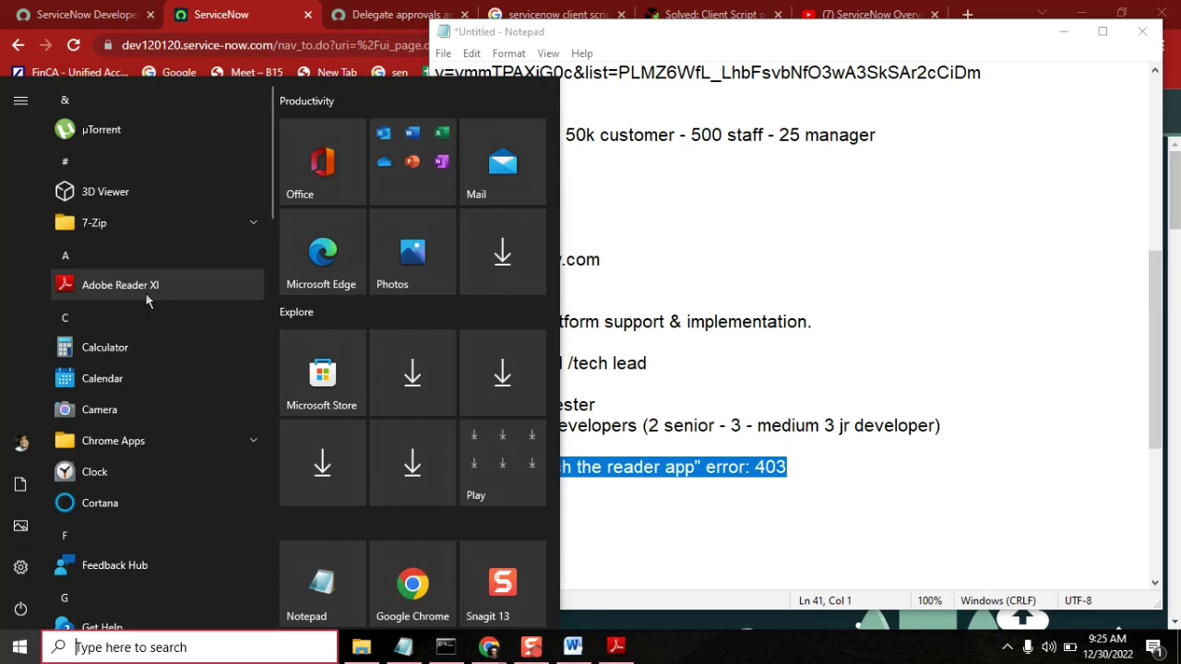
left_click(792, 503)
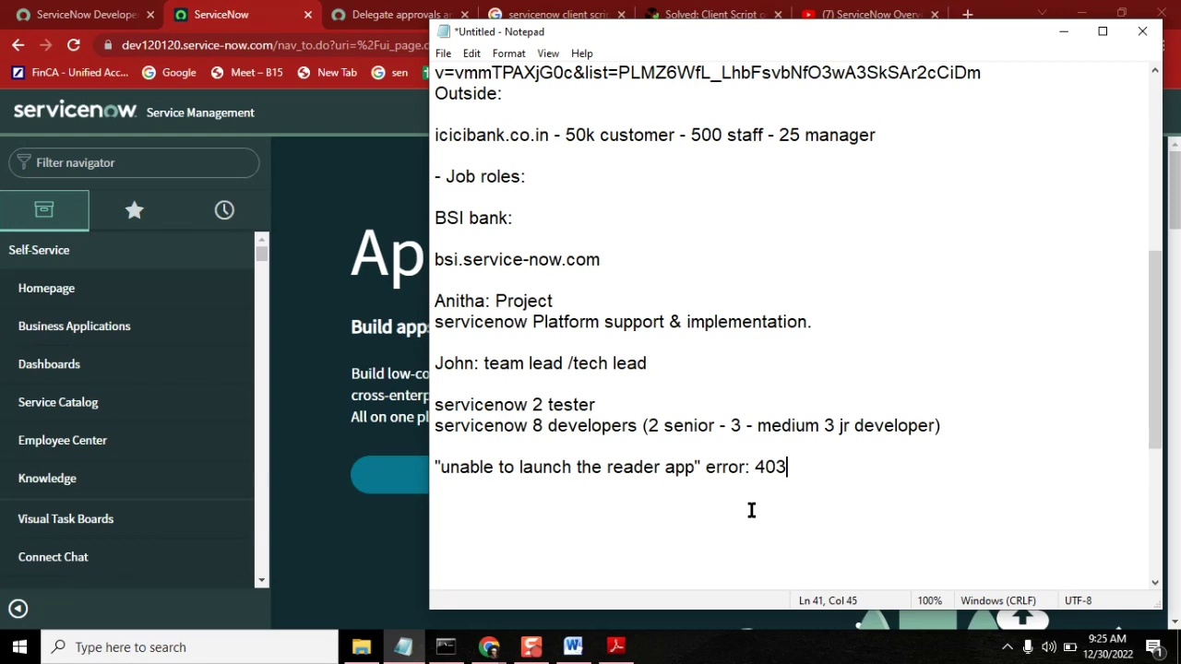
left_click(436, 467, "shift")
key("ctrl+c")
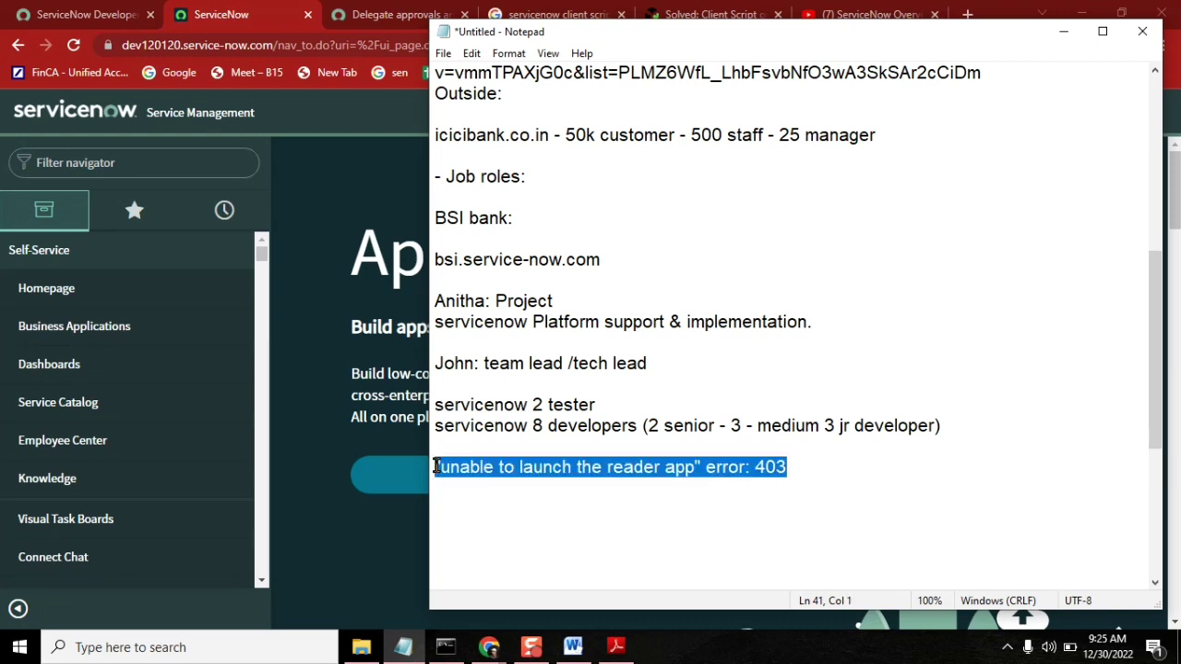
Filter the navigator by 'incident.' and create a new Incident record, INC0010880.
left_click(128, 162)
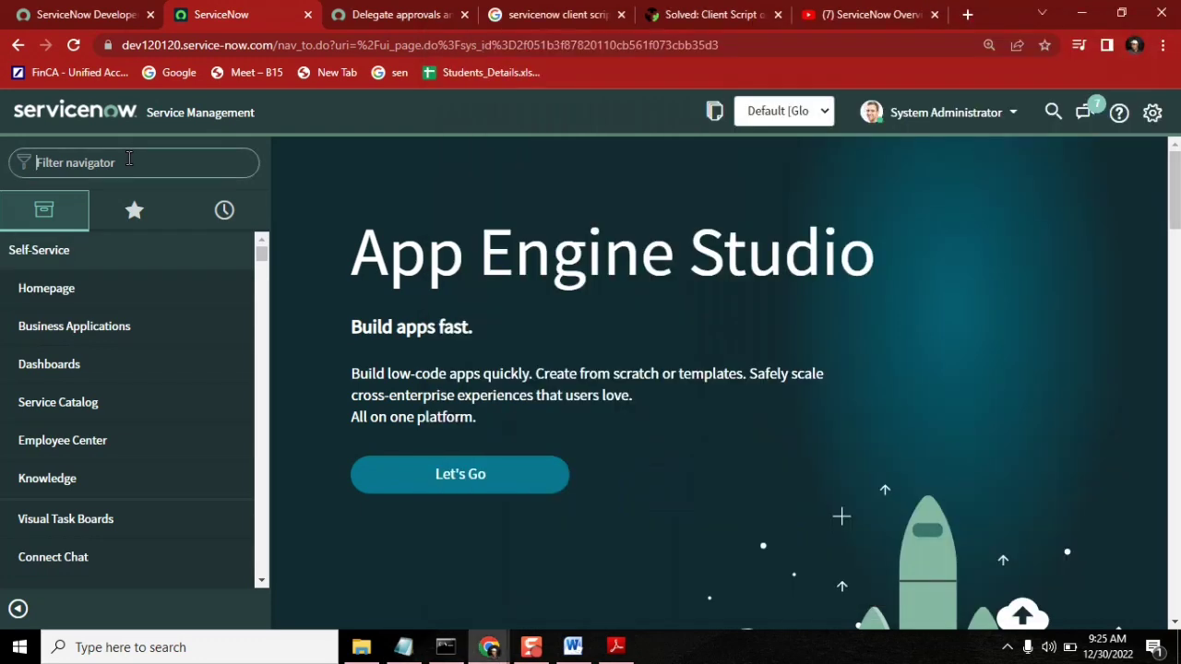
type("in")
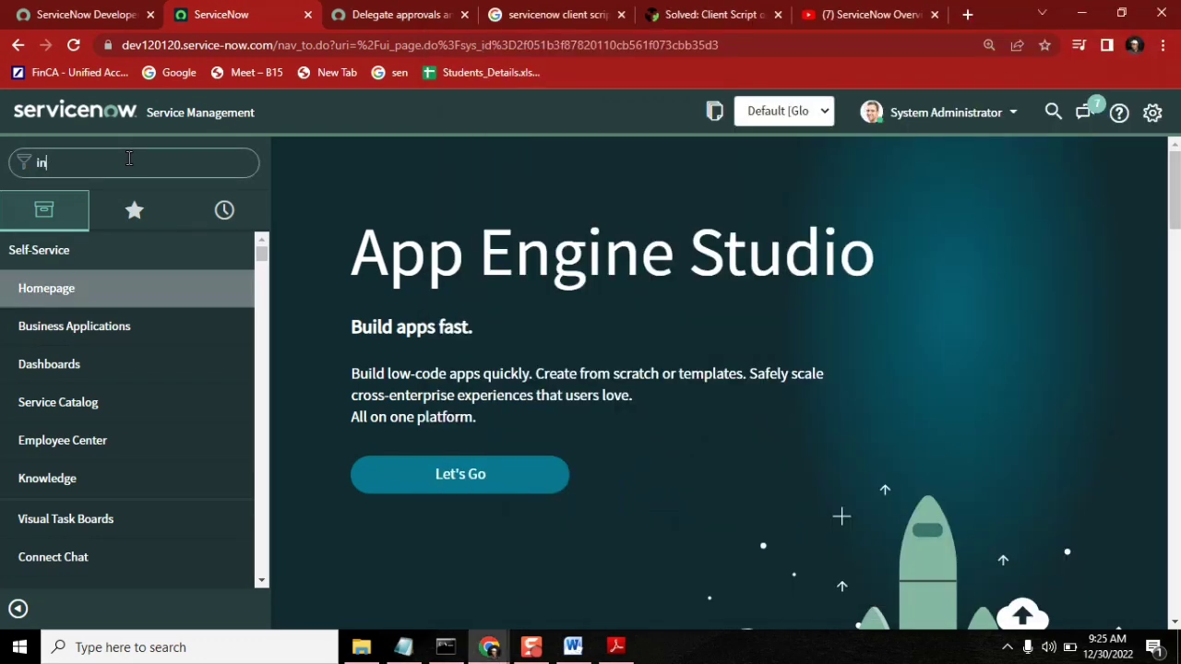
type("cid")
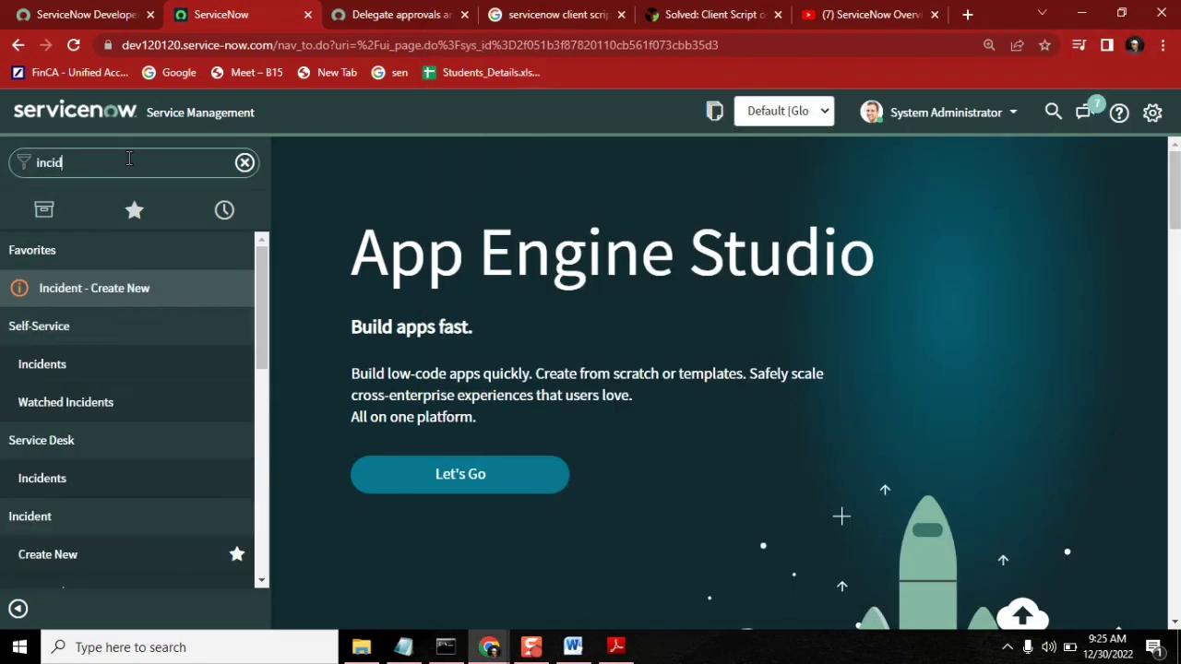
type("ent.")
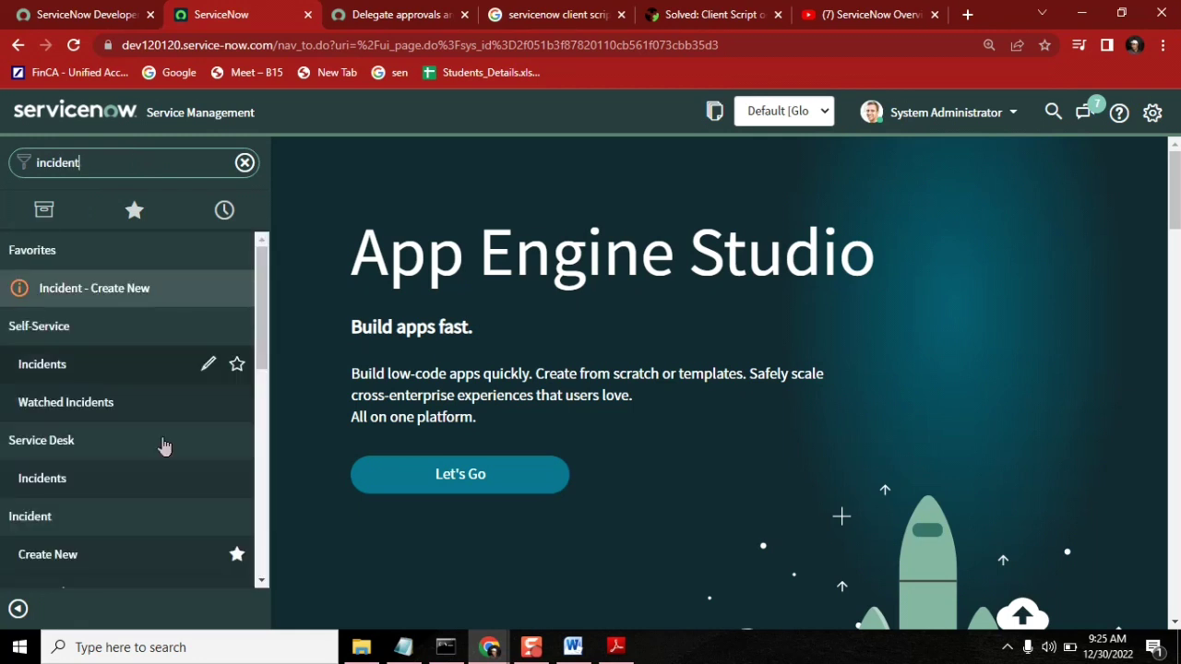
left_click_drag(265, 327, 265, 365)
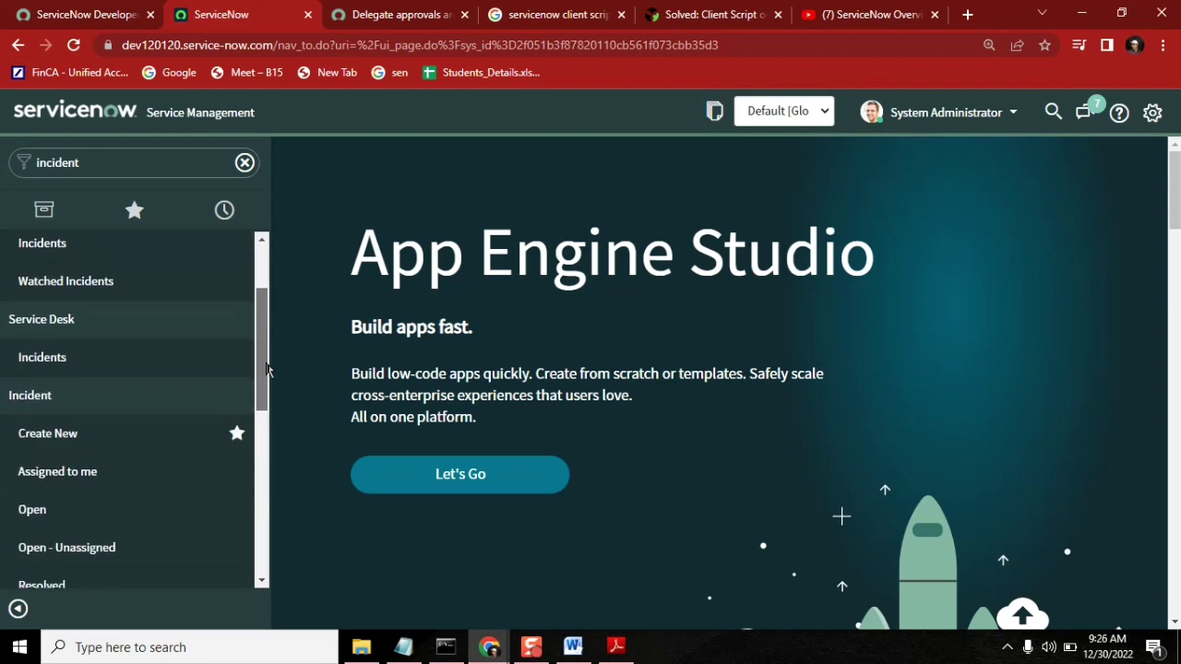
left_click(79, 436)
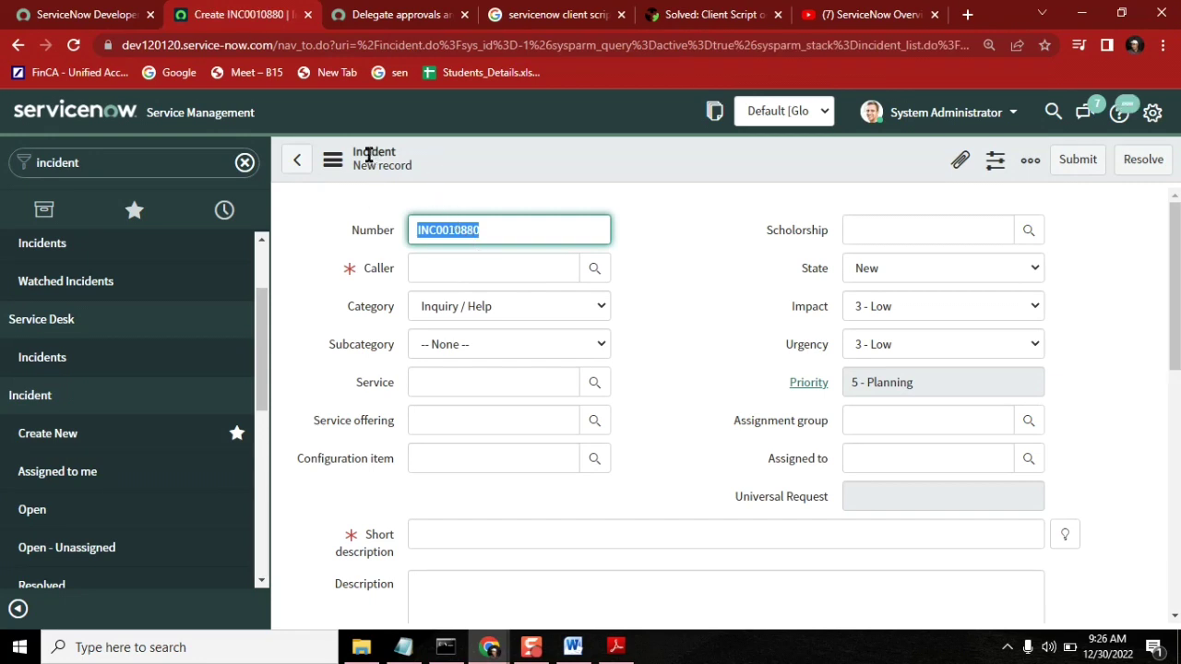
Paste the copied error into Short description and add 'Reader' to it.
double_click(368, 154)
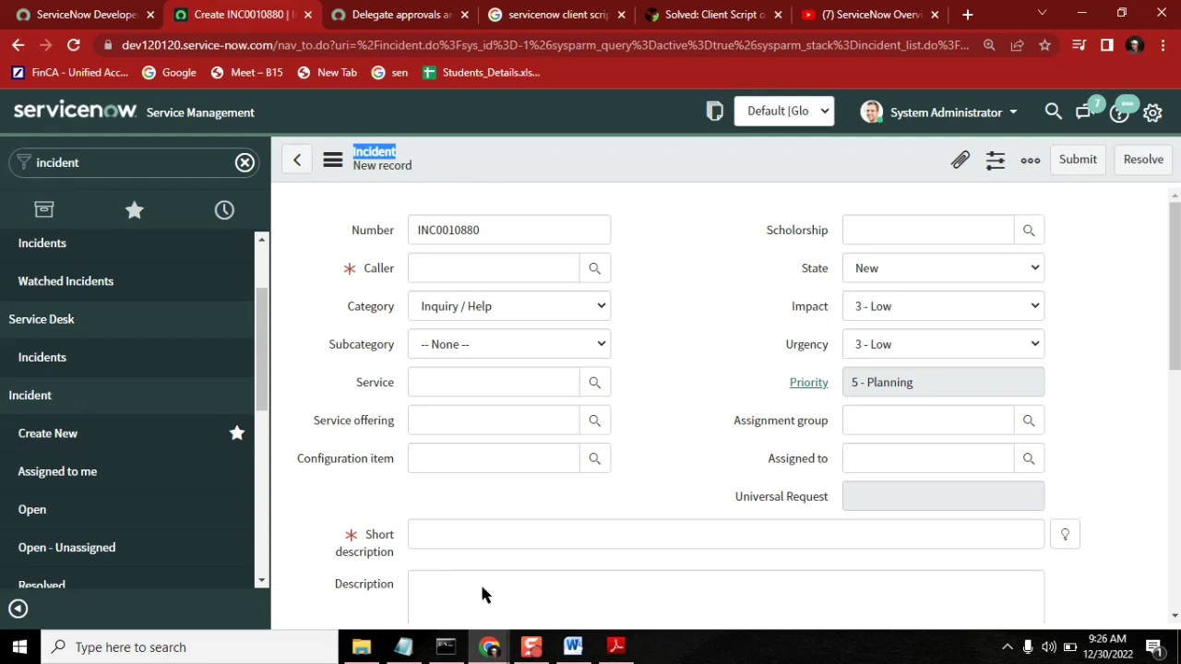
left_click(471, 532)
key("ctrl+v")
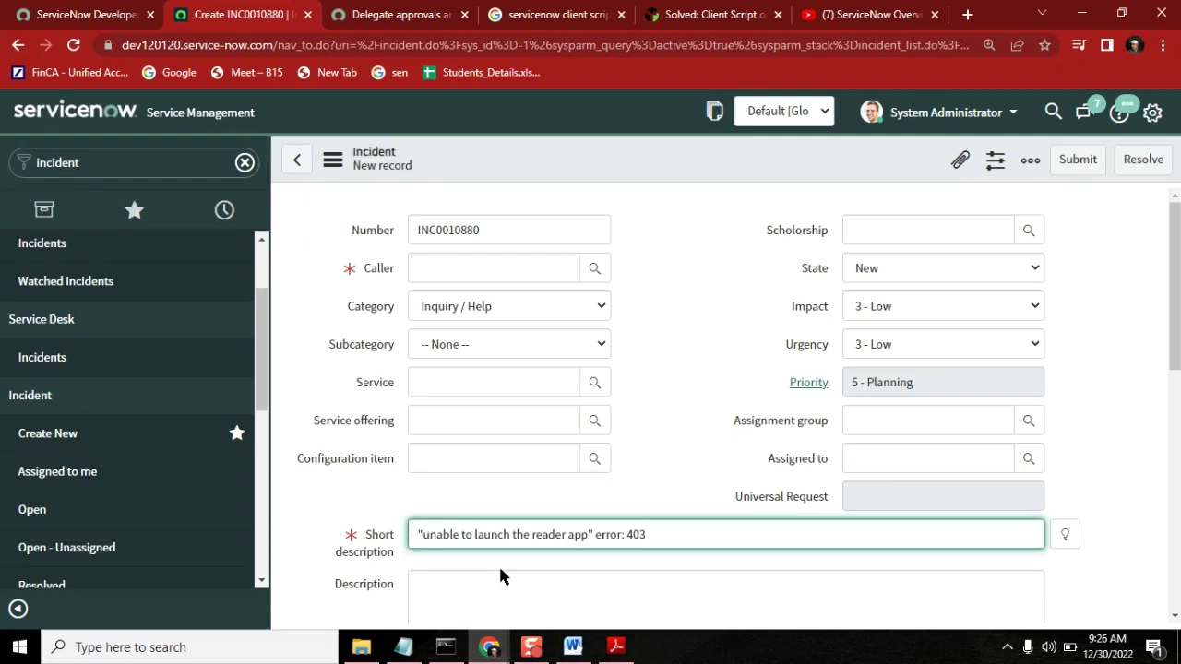
type("Reader")
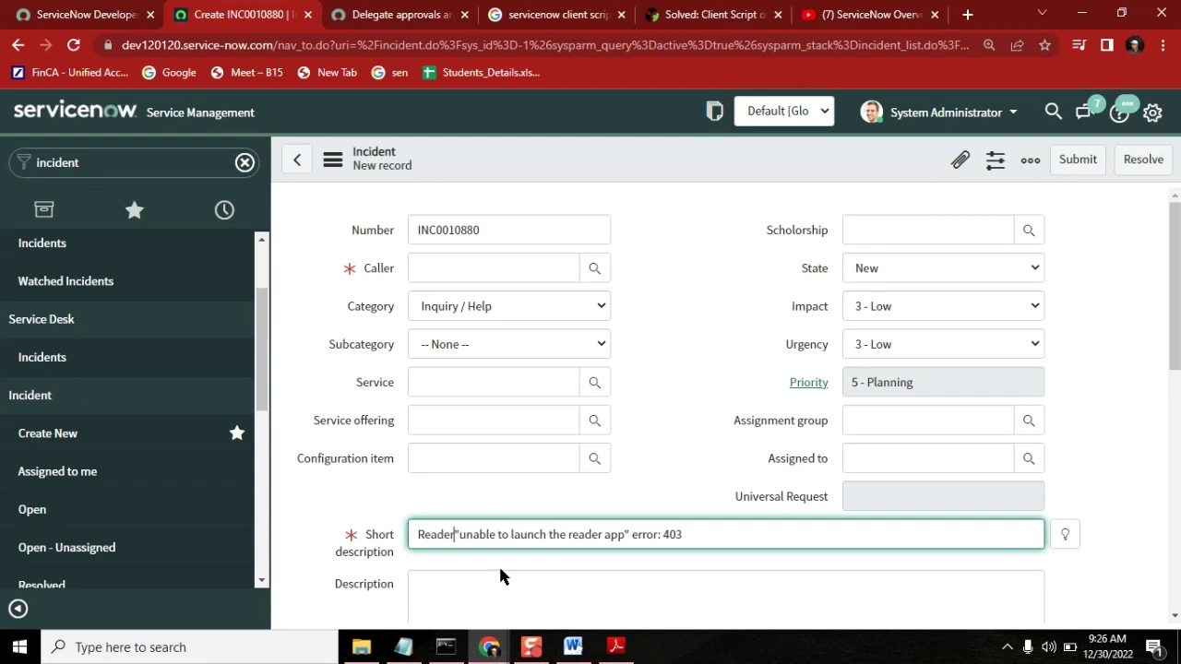
key("Home")
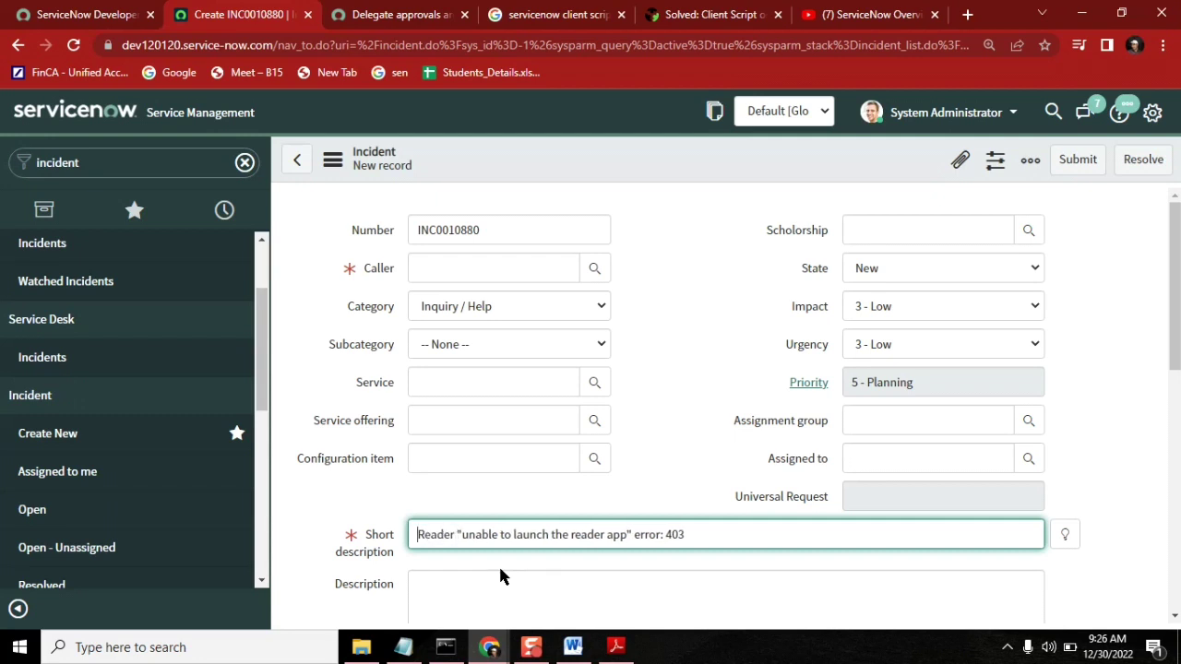
Pick a caller from the user lookup, then begin adding an attachment.
left_click(595, 268)
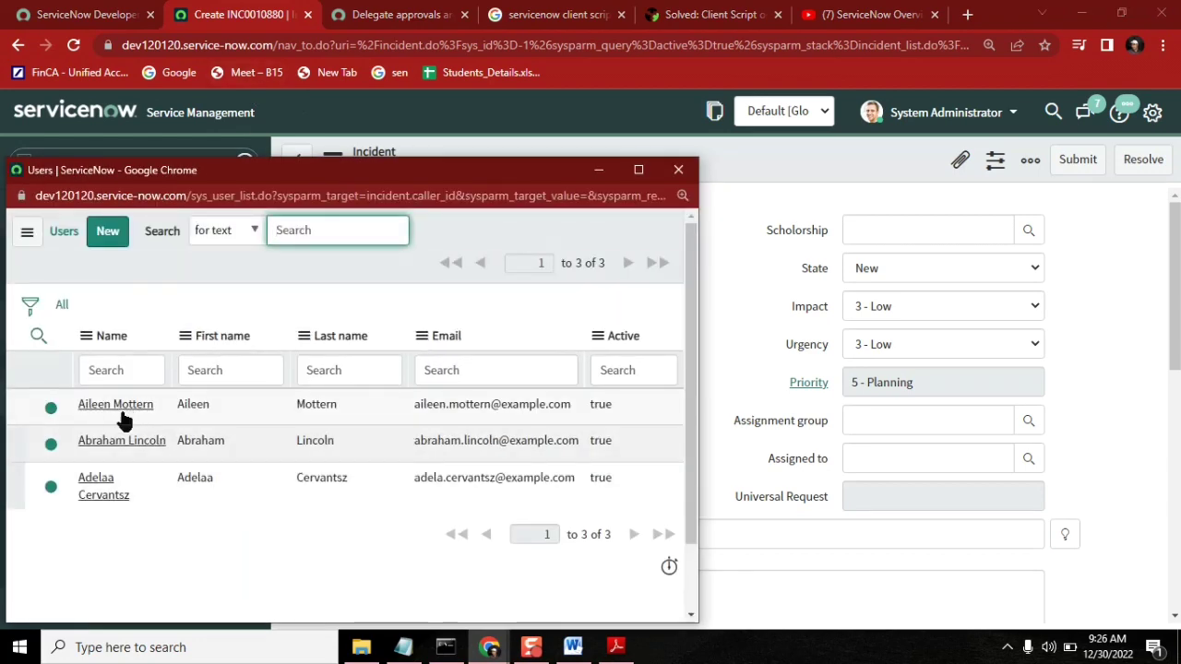
left_click(125, 442)
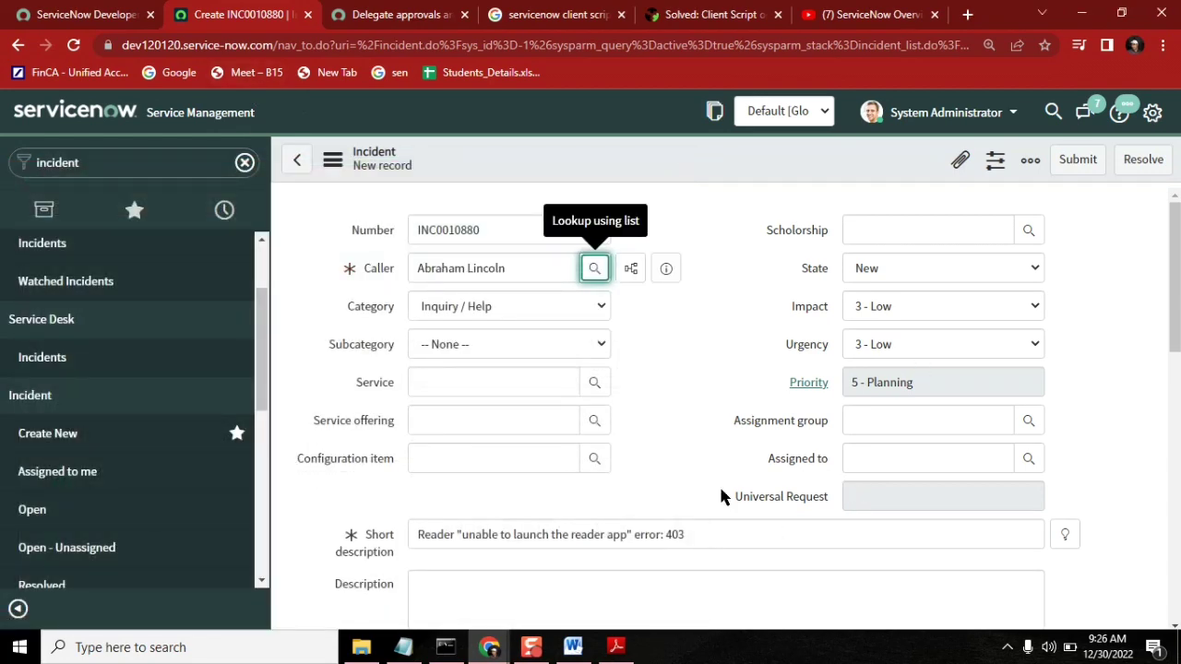
left_click(961, 160)
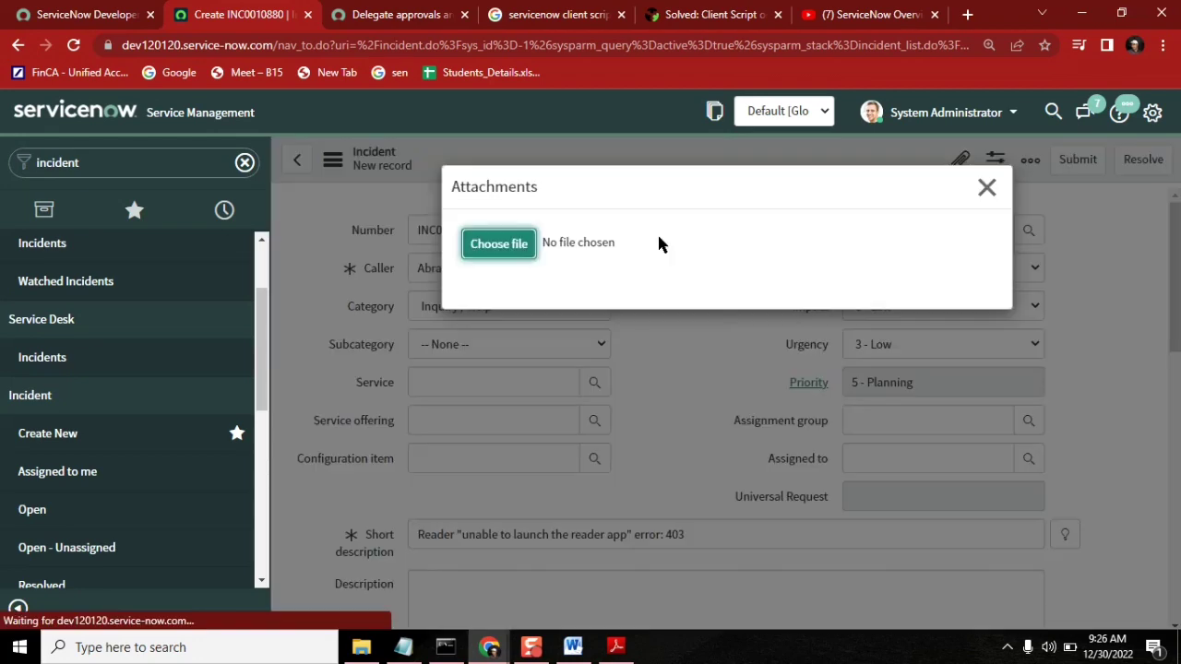
Upload Monjin Interviews.txt from the Desktop as the incident's attachment.
left_click(509, 257)
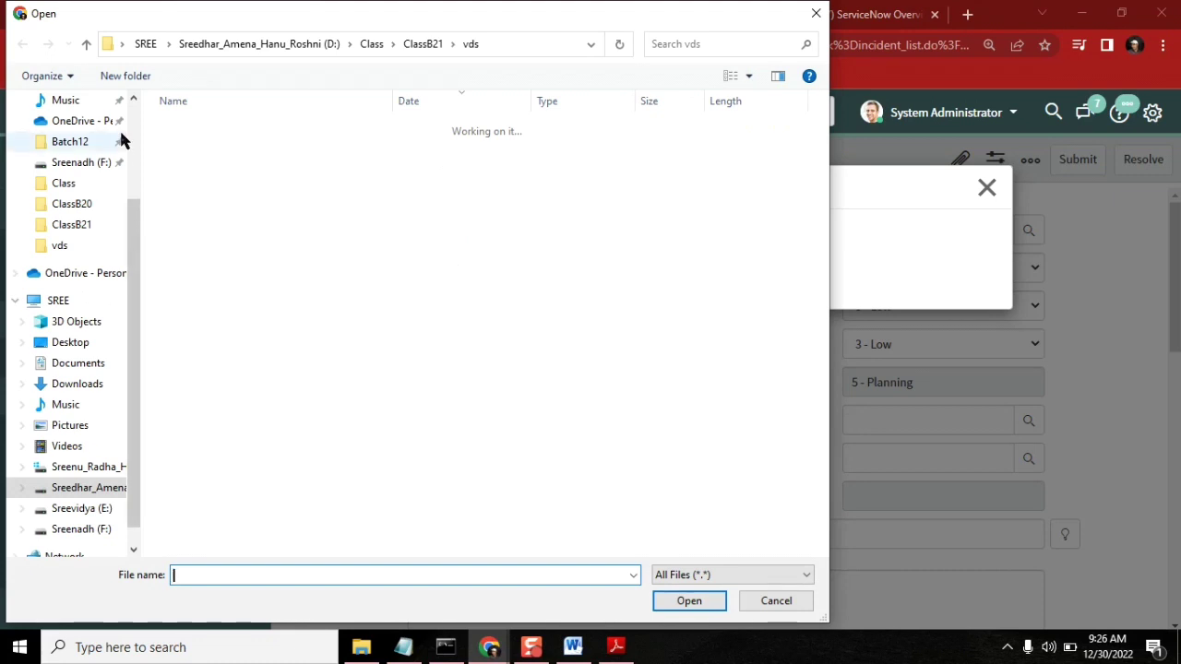
scroll(124, 115, "up", 3)
left_click(74, 137)
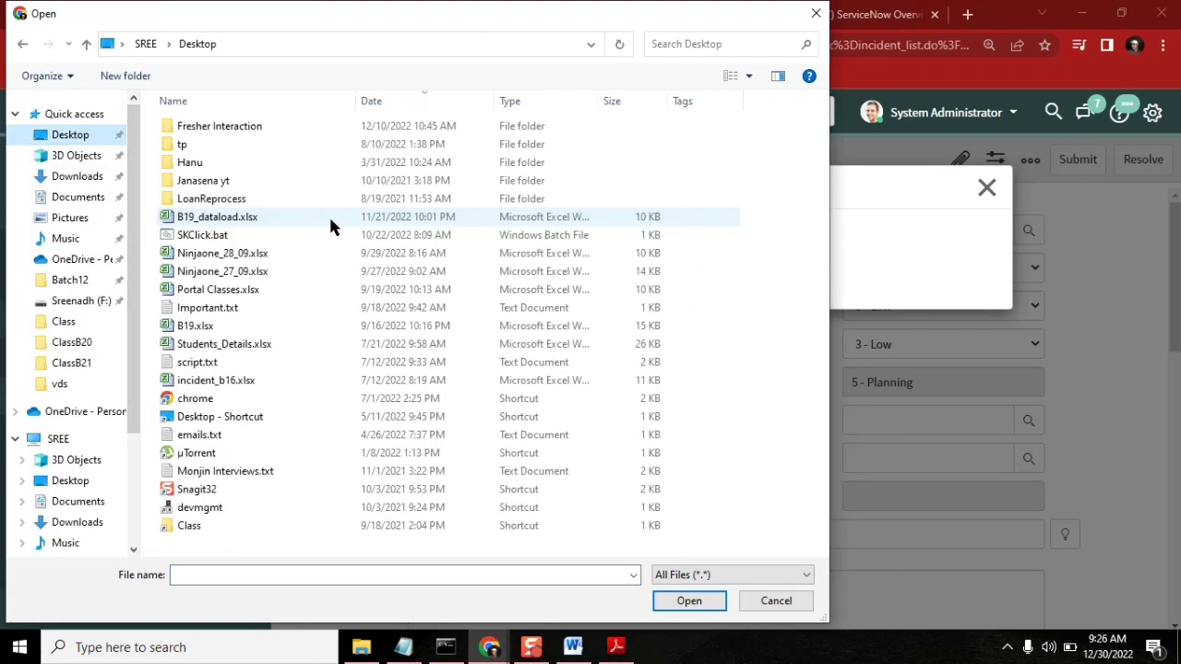
left_click(218, 472)
left_click(706, 602)
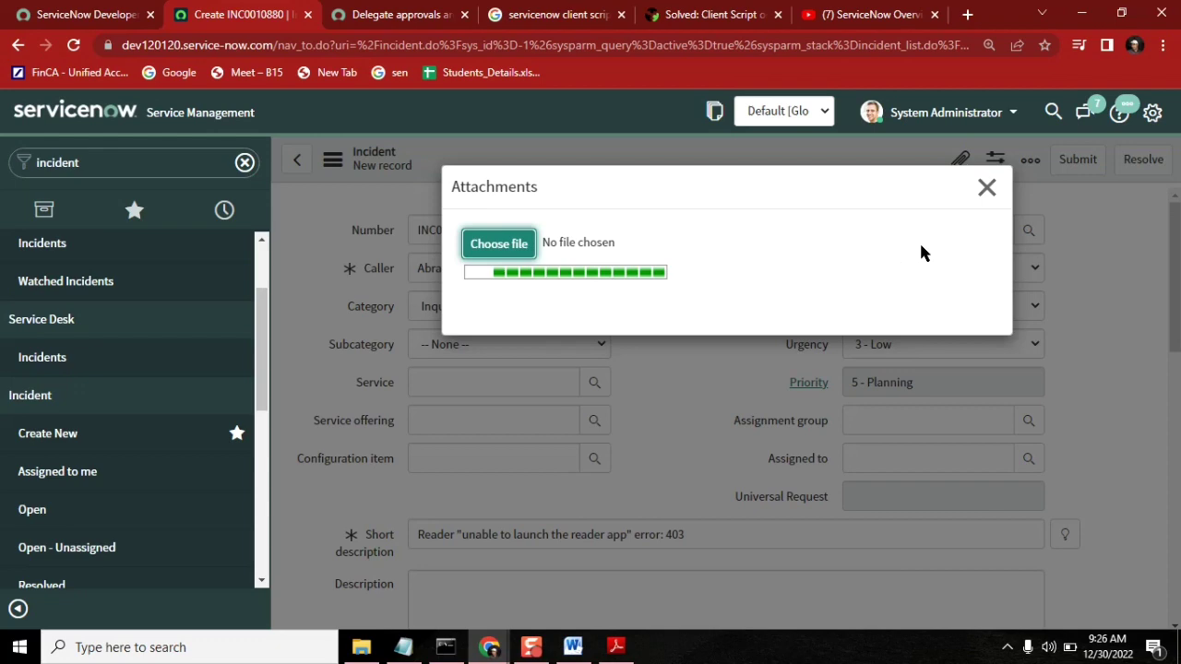
Close the attachment window and save incident INC0010880 from the form menu.
left_click(987, 188)
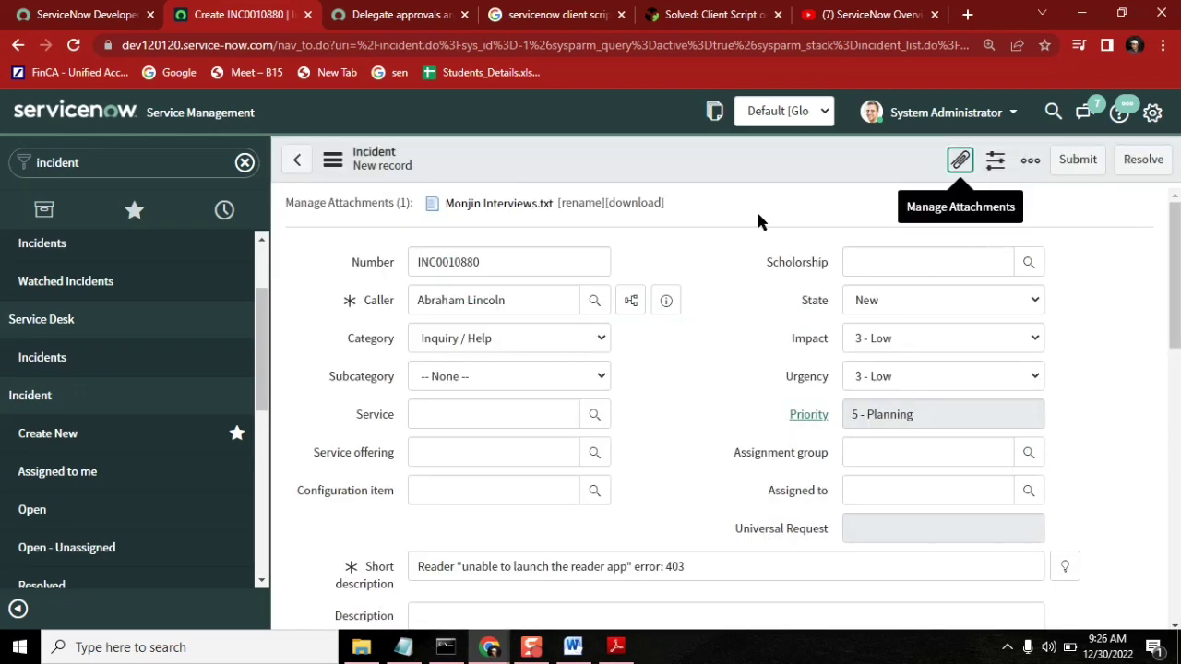
right_click(724, 159)
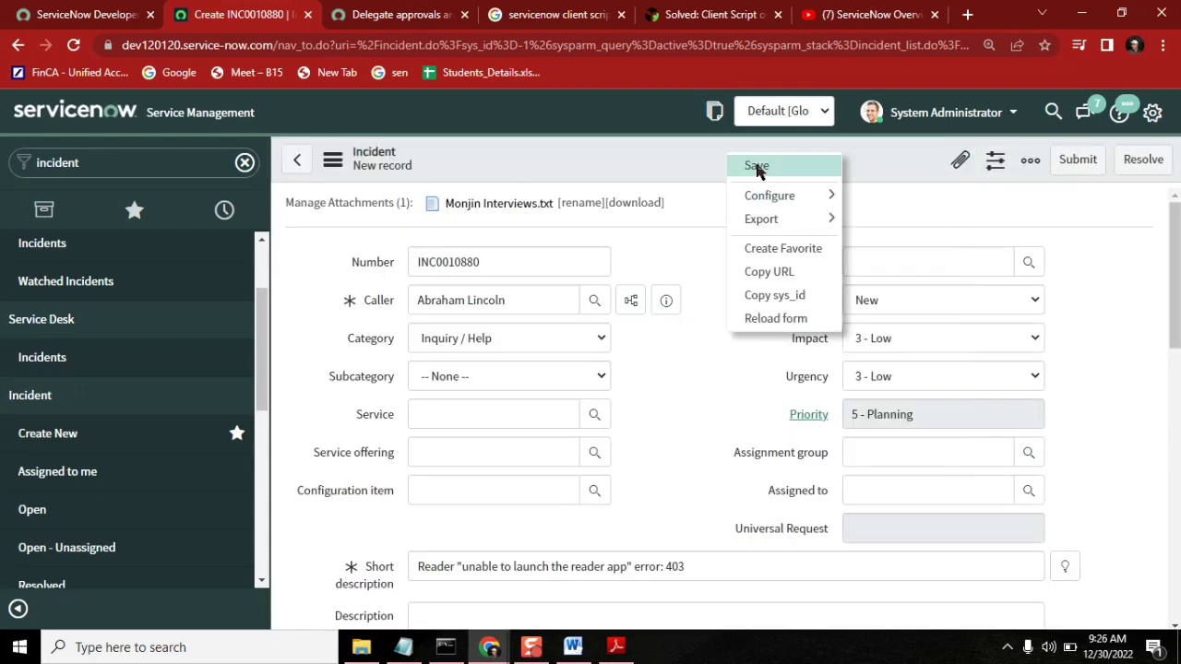
left_click(756, 166)
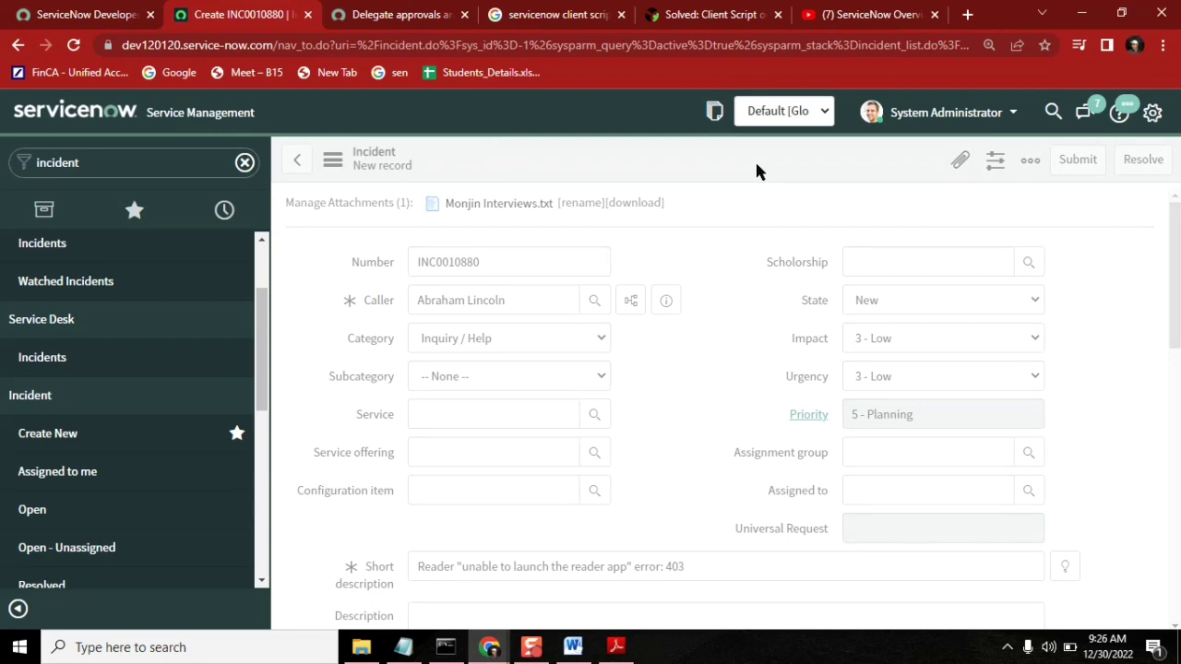
Review saved incident INC0010880: state New, Inquiry / Help, Priority 5 - Planning.
double_click(455, 260)
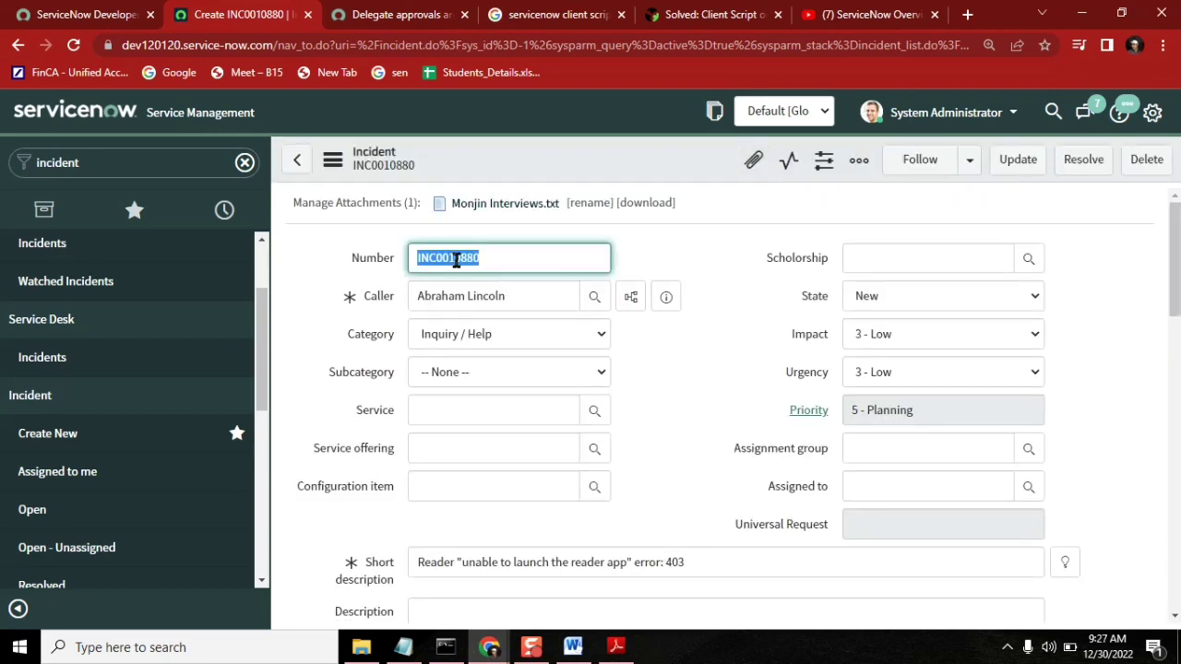
left_click(702, 309)
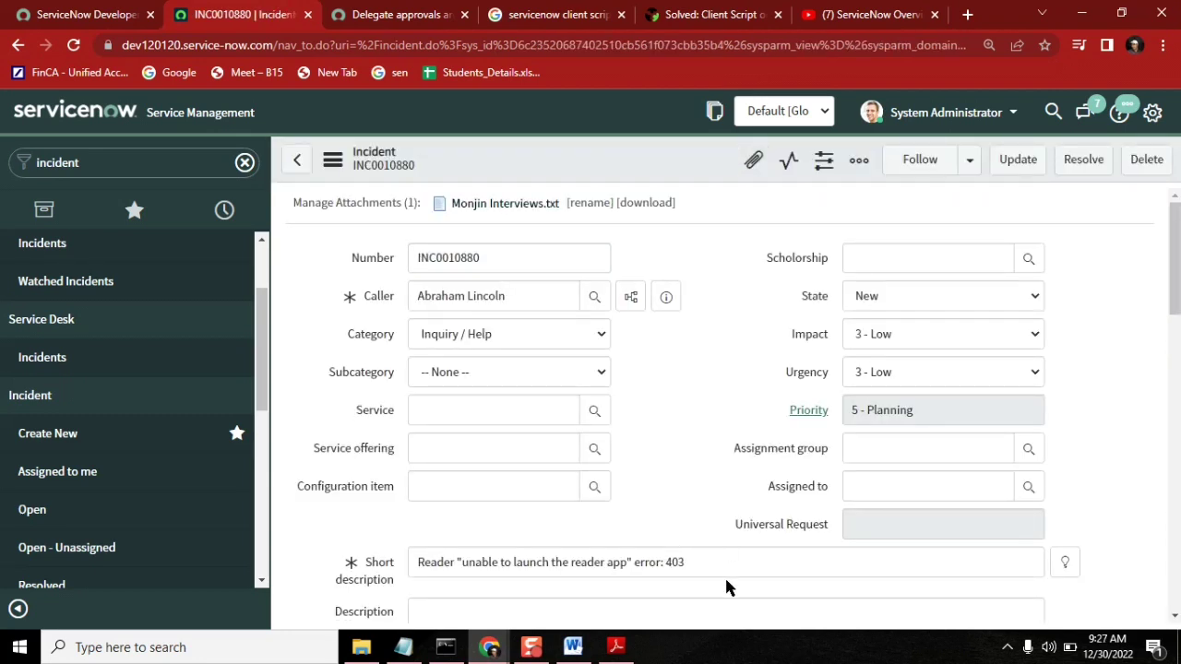
scroll(726, 587, "down", 3)
scroll(1057, 192, "up", 3)
Consult the Notepad notes, then select the 'incident' filter text in the navigator.
left_click(403, 647)
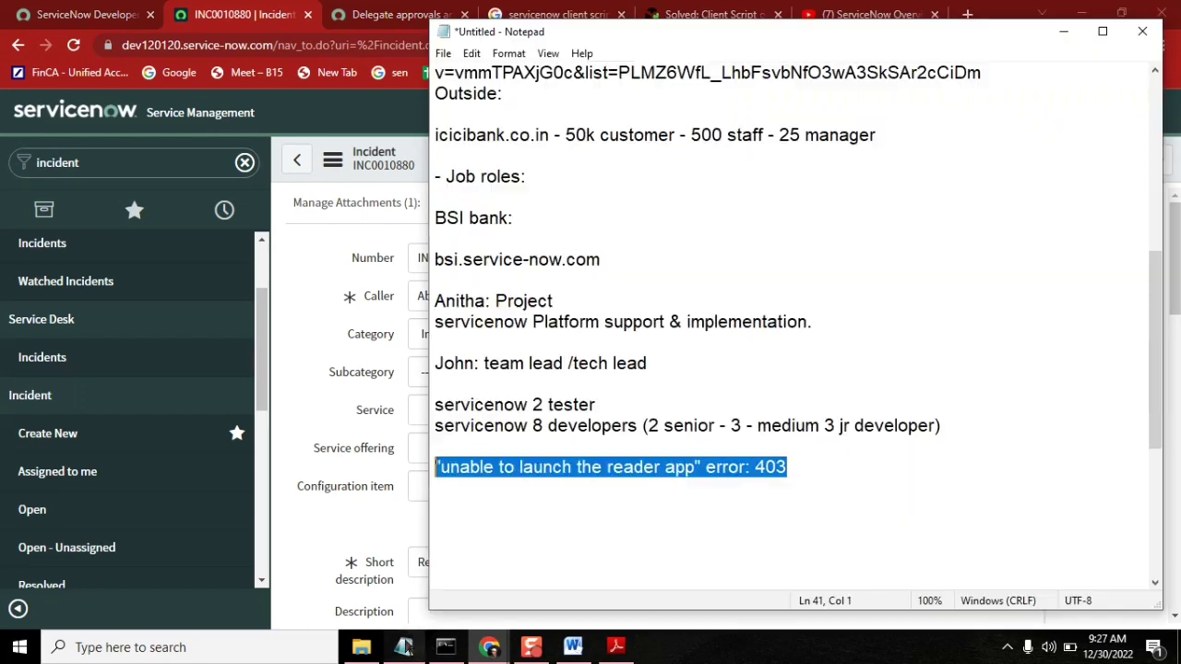
left_click(893, 135)
left_click(565, 135, "shift")
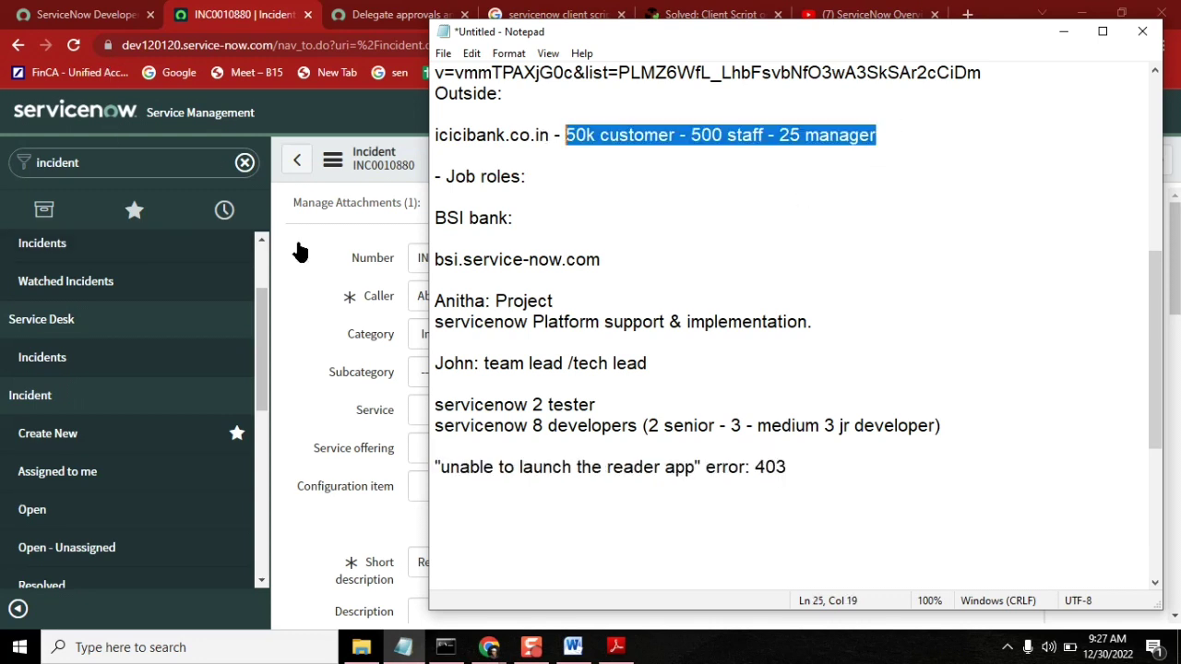
left_click(520, 136)
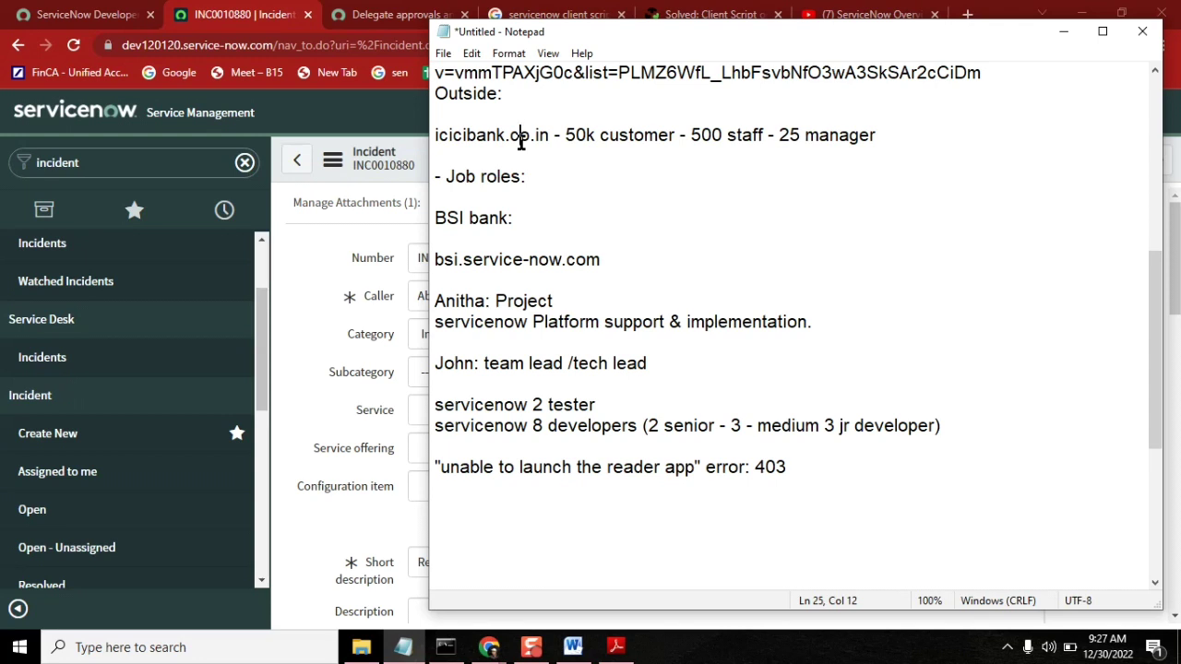
left_click(900, 128)
left_click(465, 137)
left_click(143, 162)
Clear the navigator filter, order an iPhone 6s from Mobiles, and select the requested item number.
key("BackSpace")
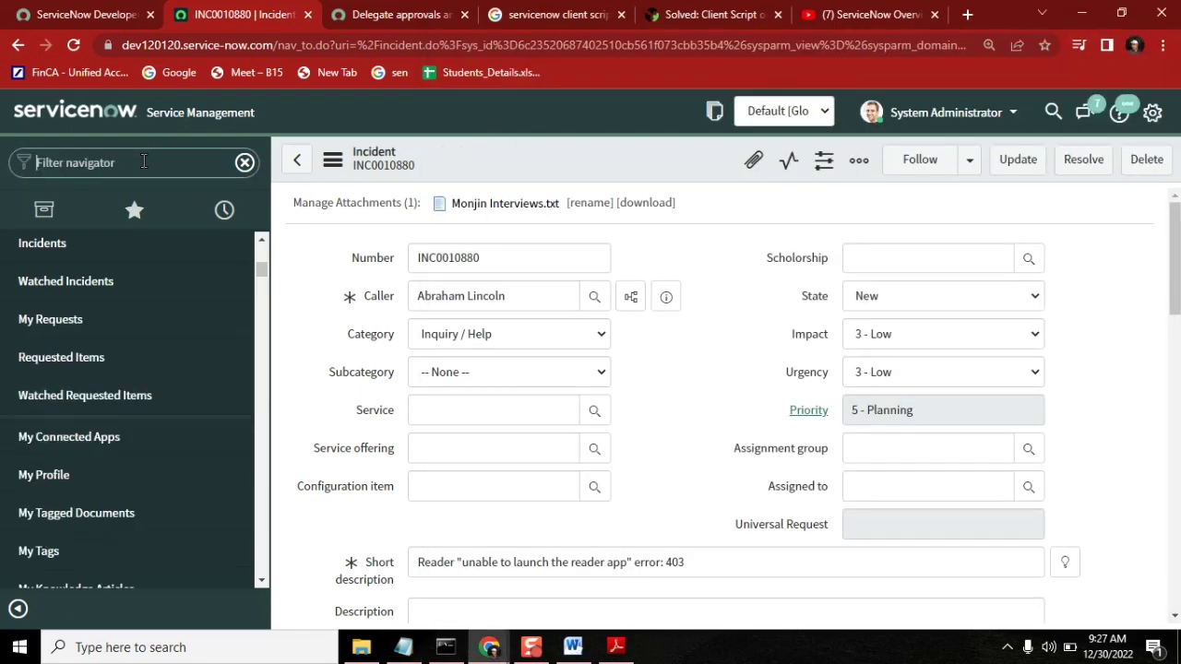
scroll(265, 259, "up", 5)
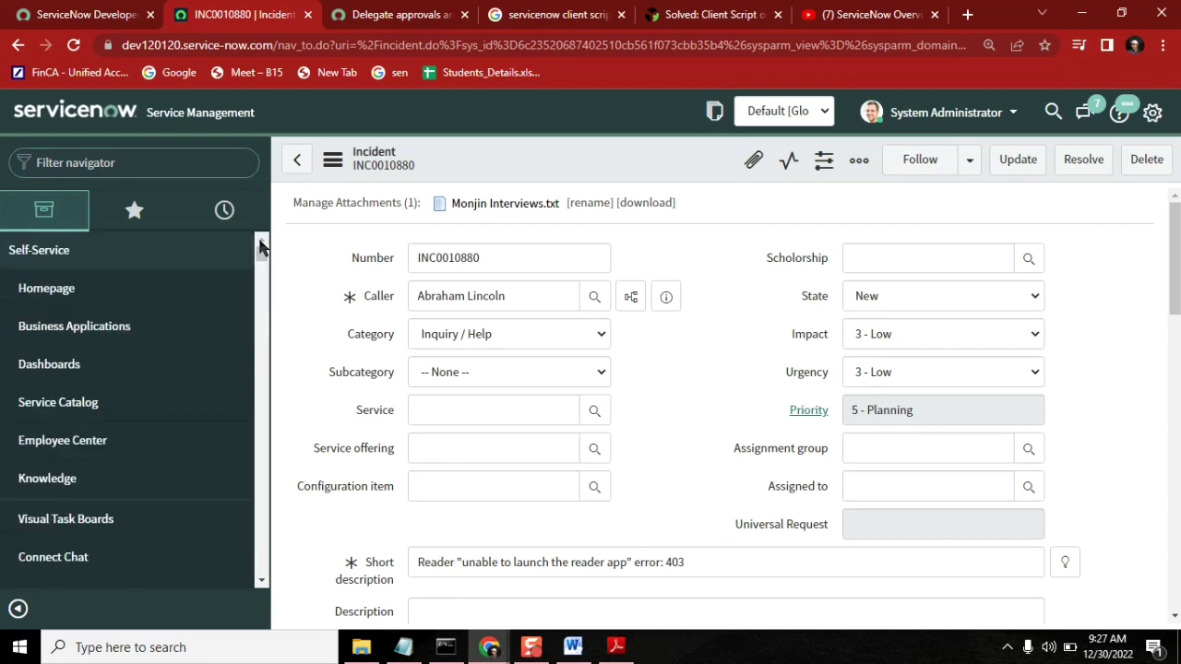
left_click(80, 415)
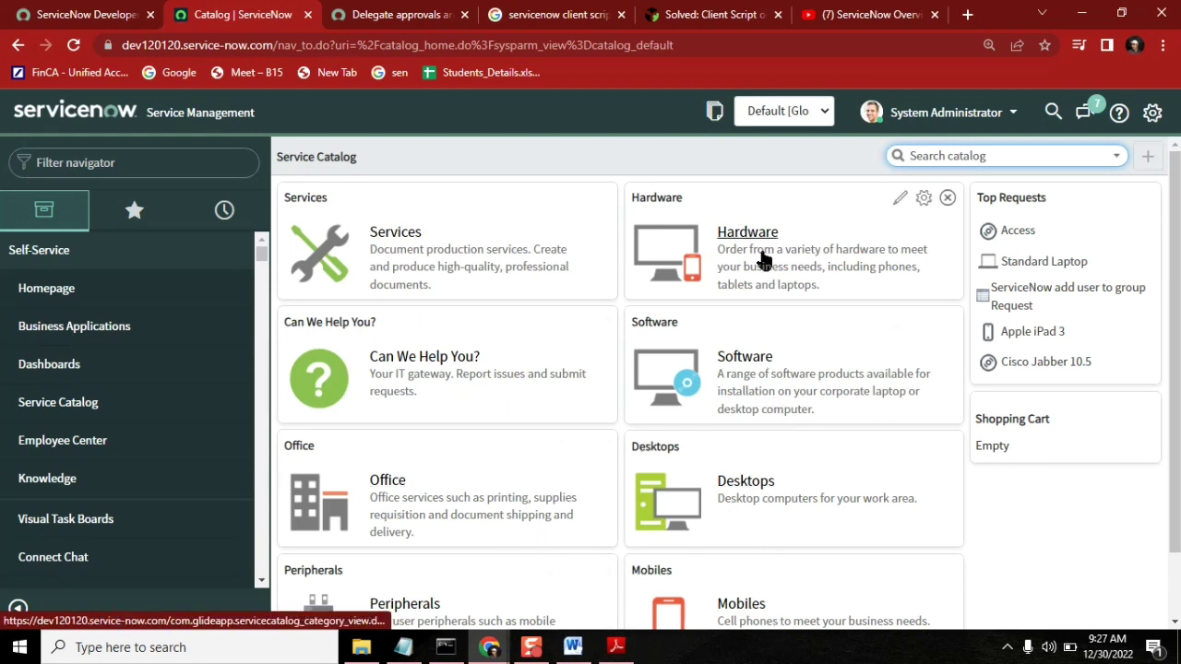
left_click(741, 607)
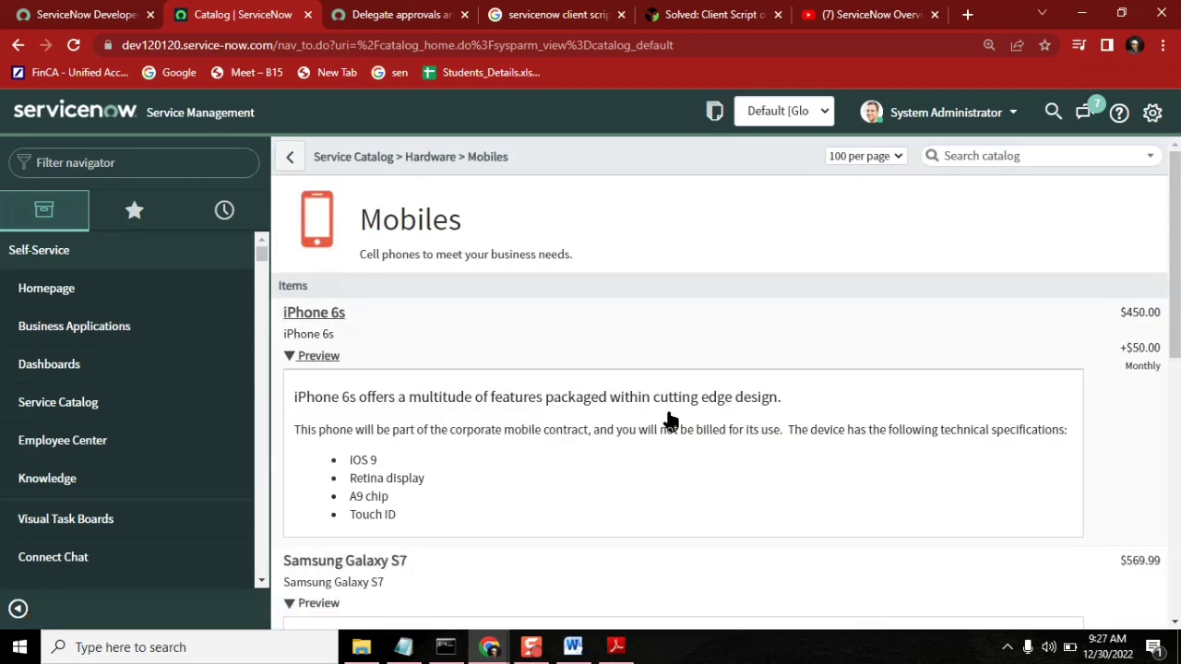
left_click(343, 321)
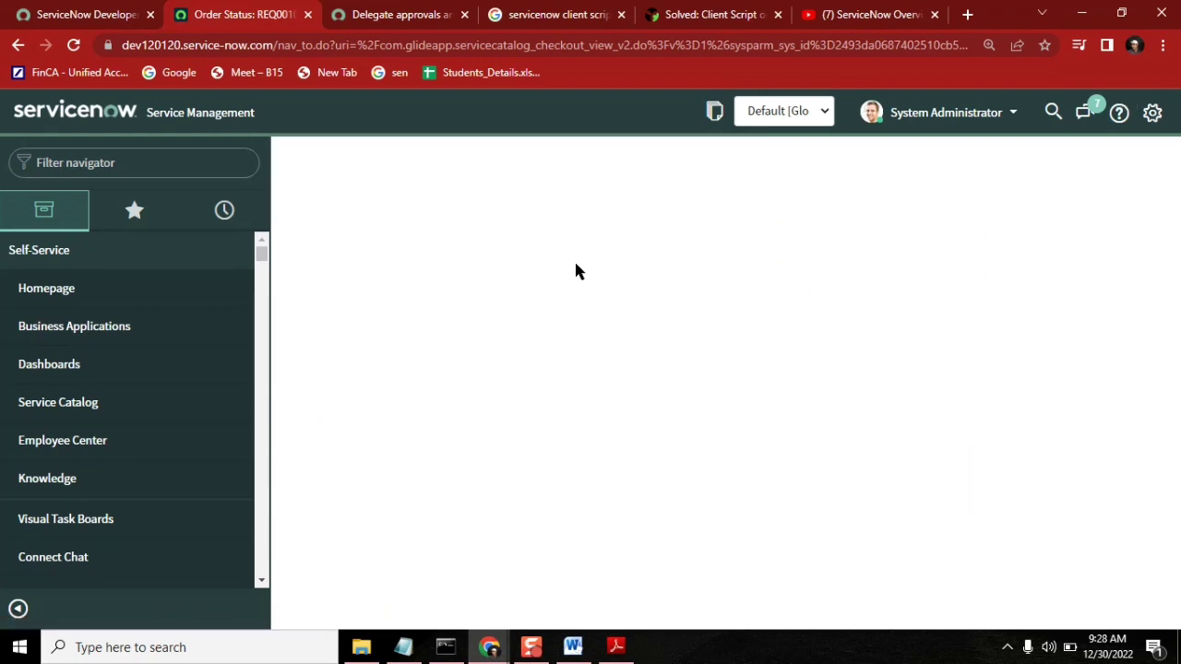
double_click(457, 230)
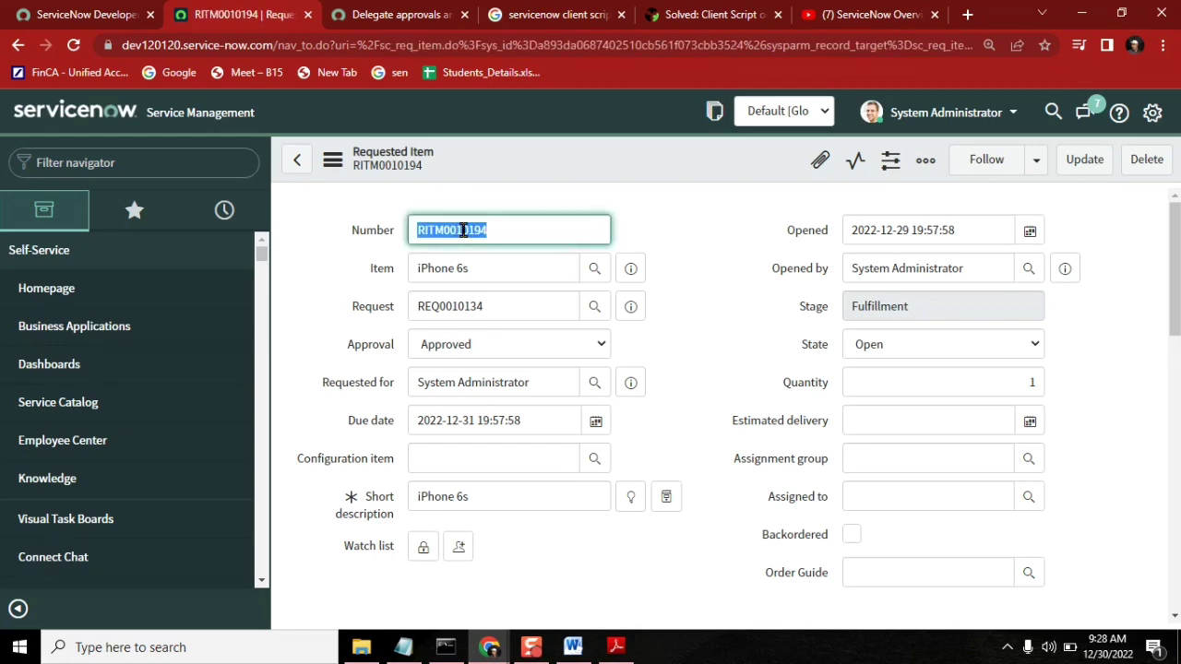
left_click(706, 208)
left_click_drag(522, 229, 397, 236)
left_click(404, 647)
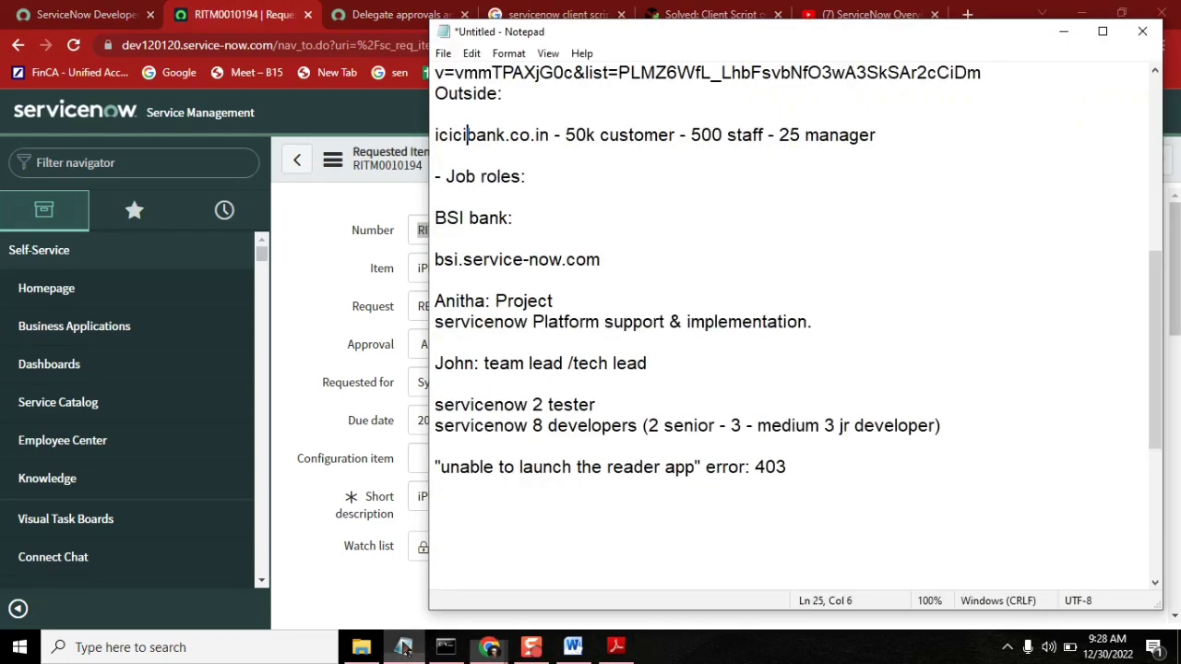
left_click(649, 268)
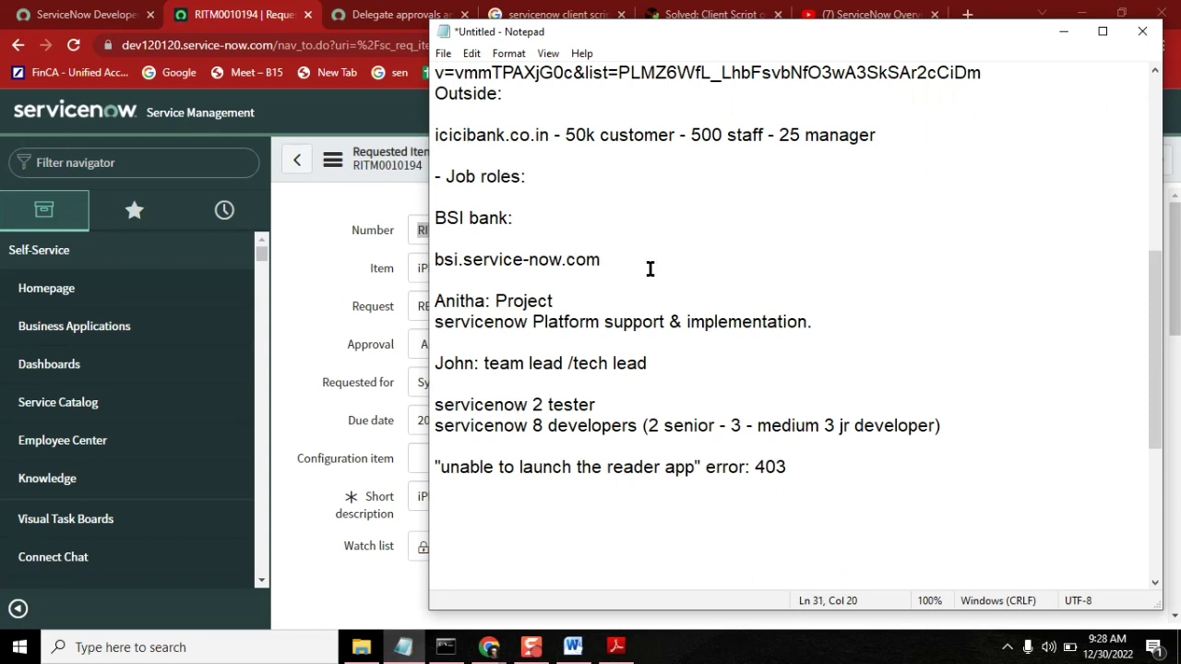
key("Return")
type("incidnet")
key("Return")
type("re")
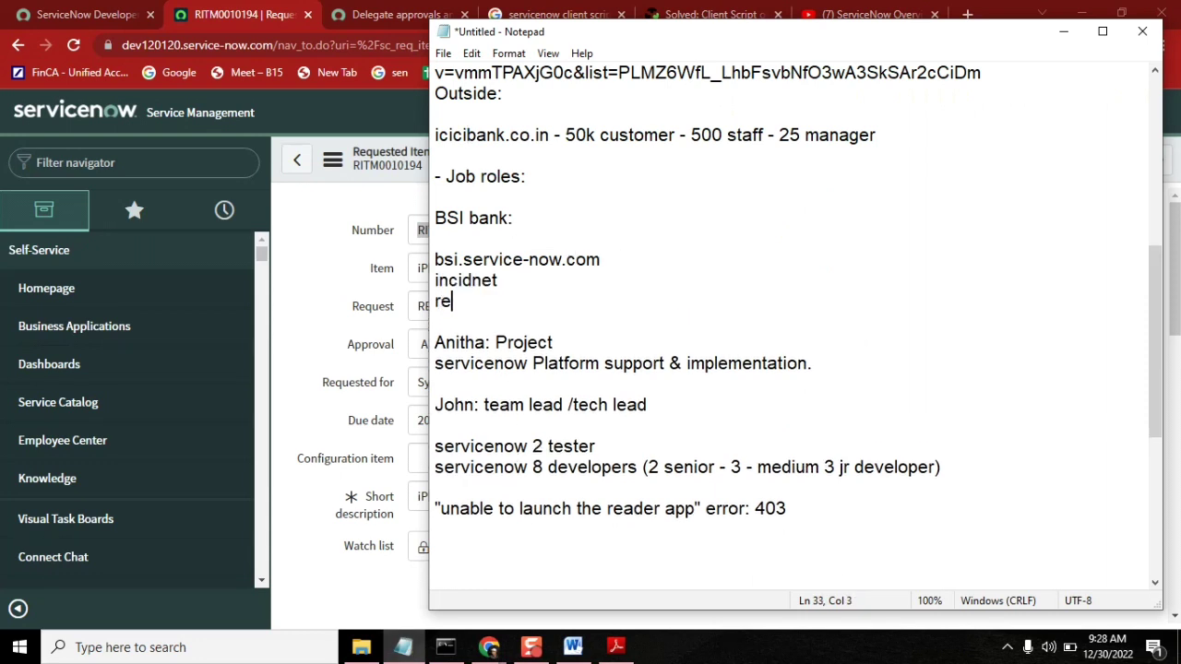
type("quest")
left_click(564, 134)
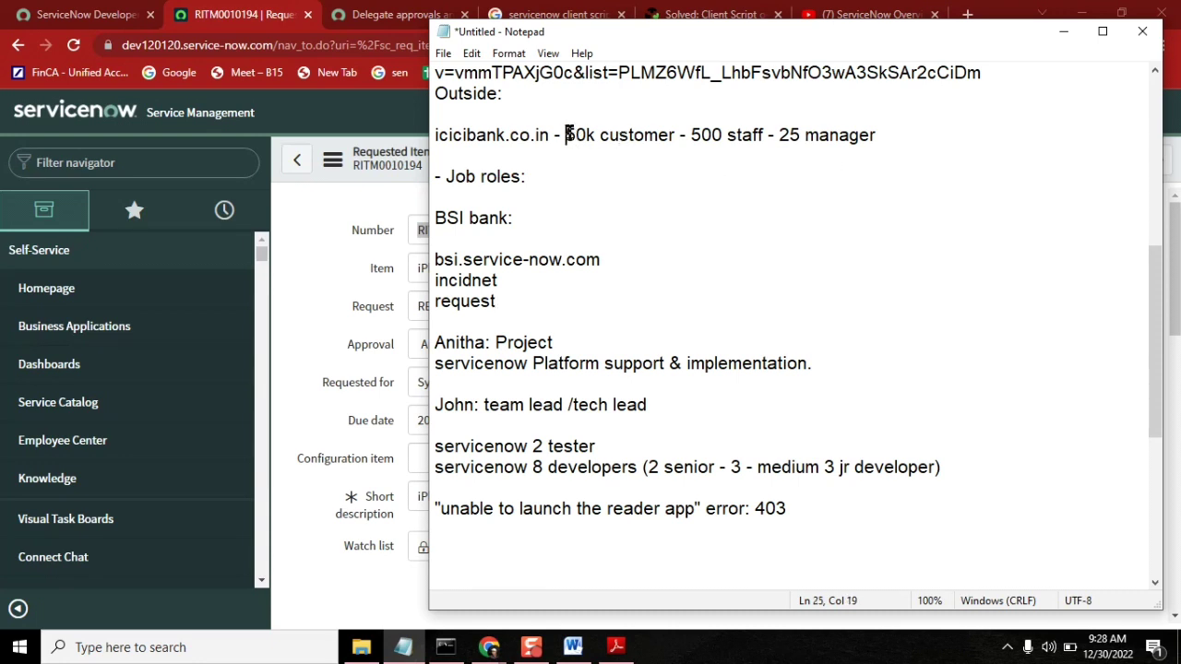
left_click(900, 136, "shift")
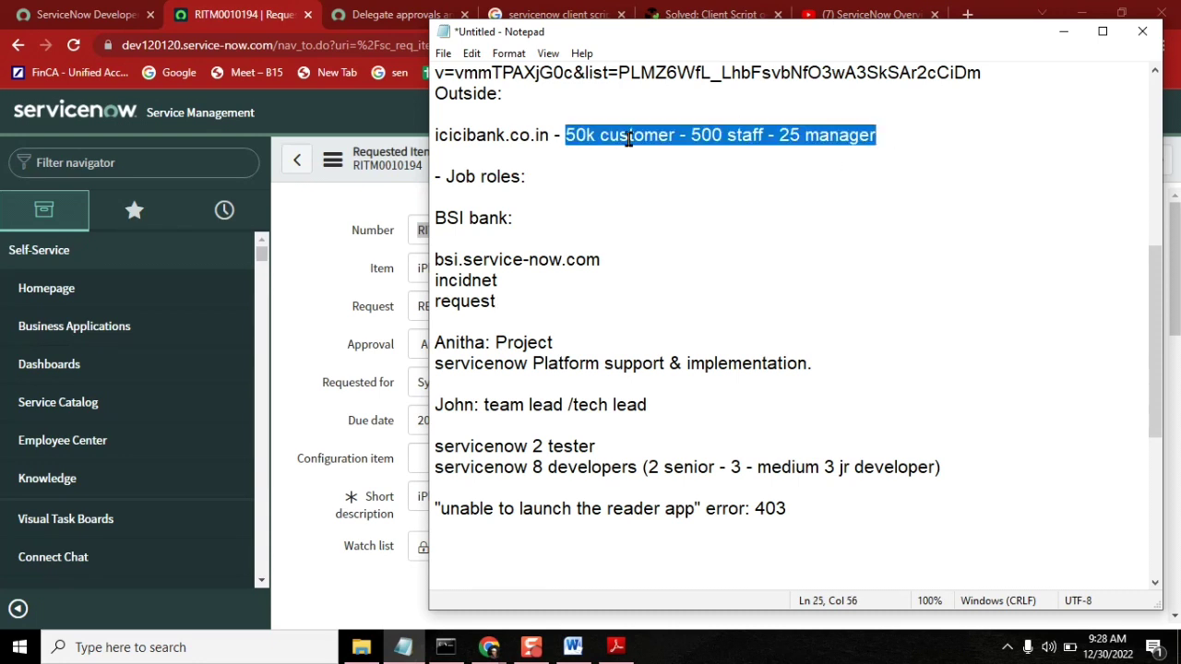
left_click(617, 259)
left_click(434, 259, "shift")
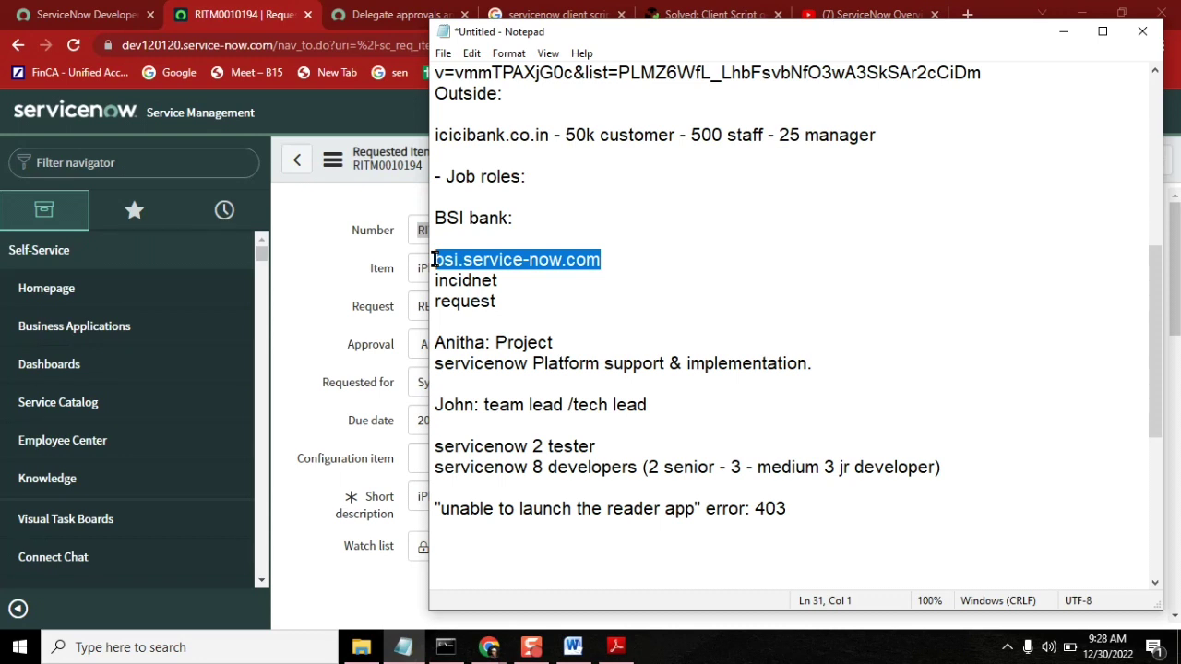
left_click(472, 282)
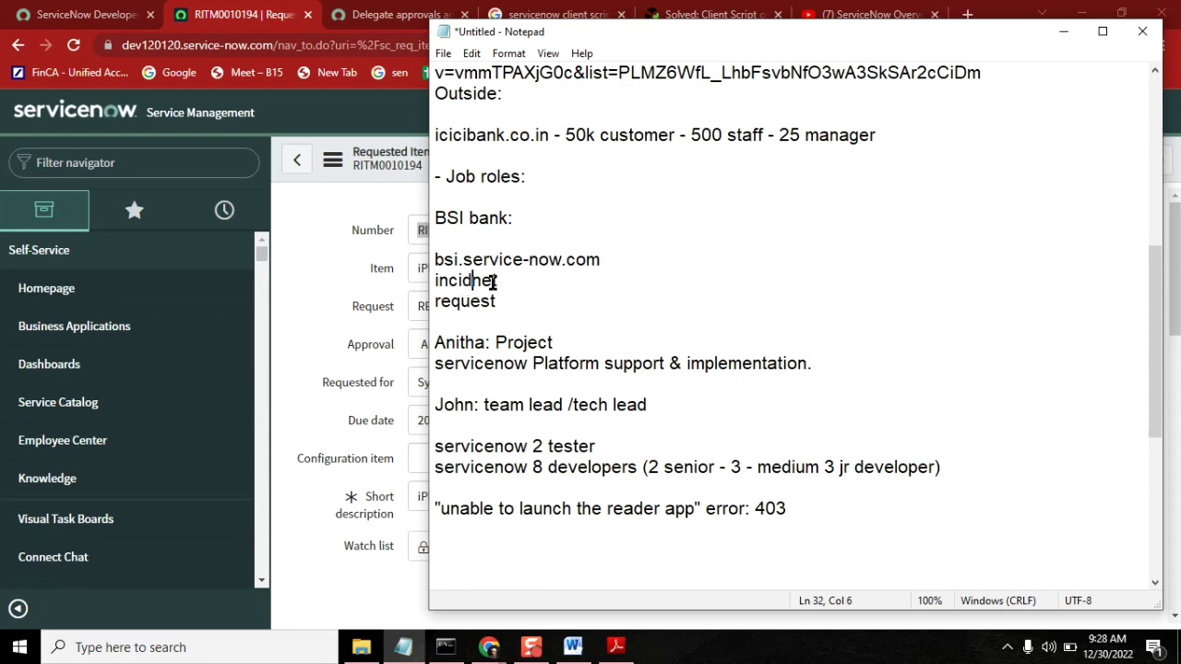
double_click(468, 304)
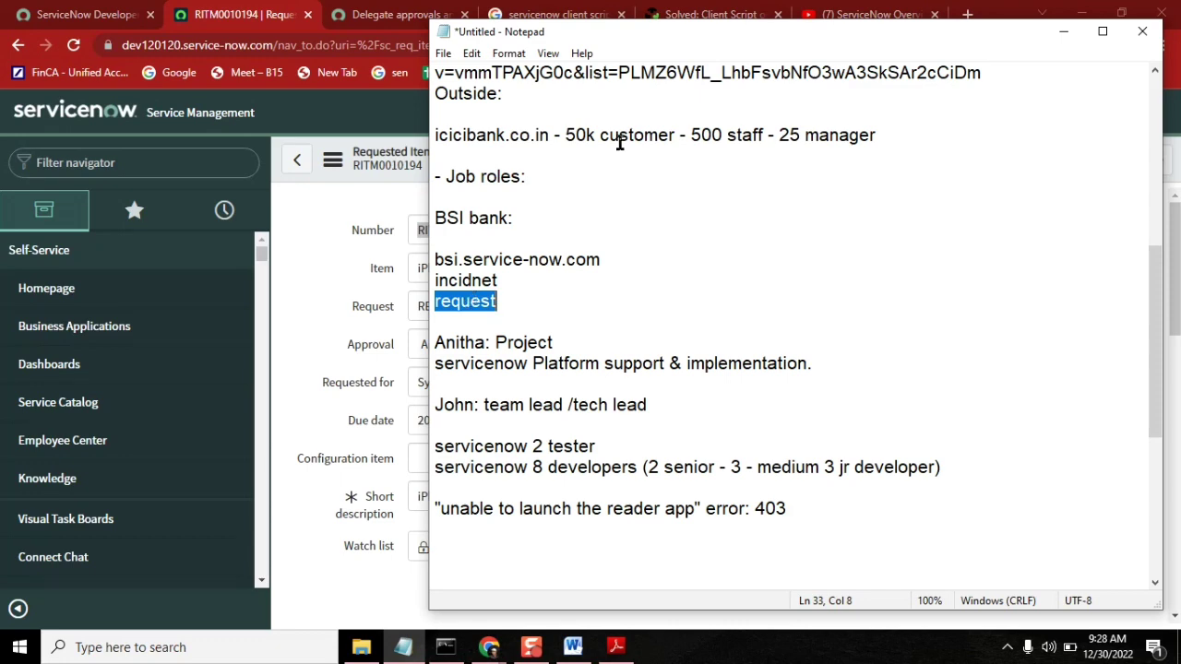
left_click_drag(605, 35, 722, 45)
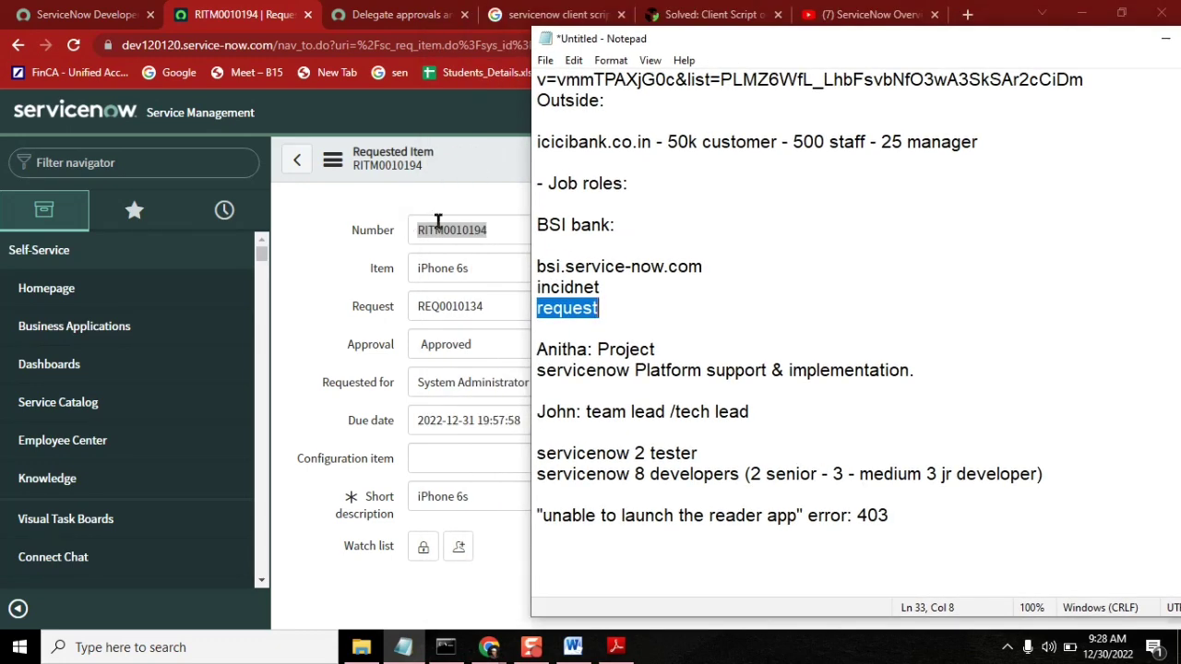
left_click_drag(895, 515, 531, 514)
key("ctrl+c")
key("Delete")
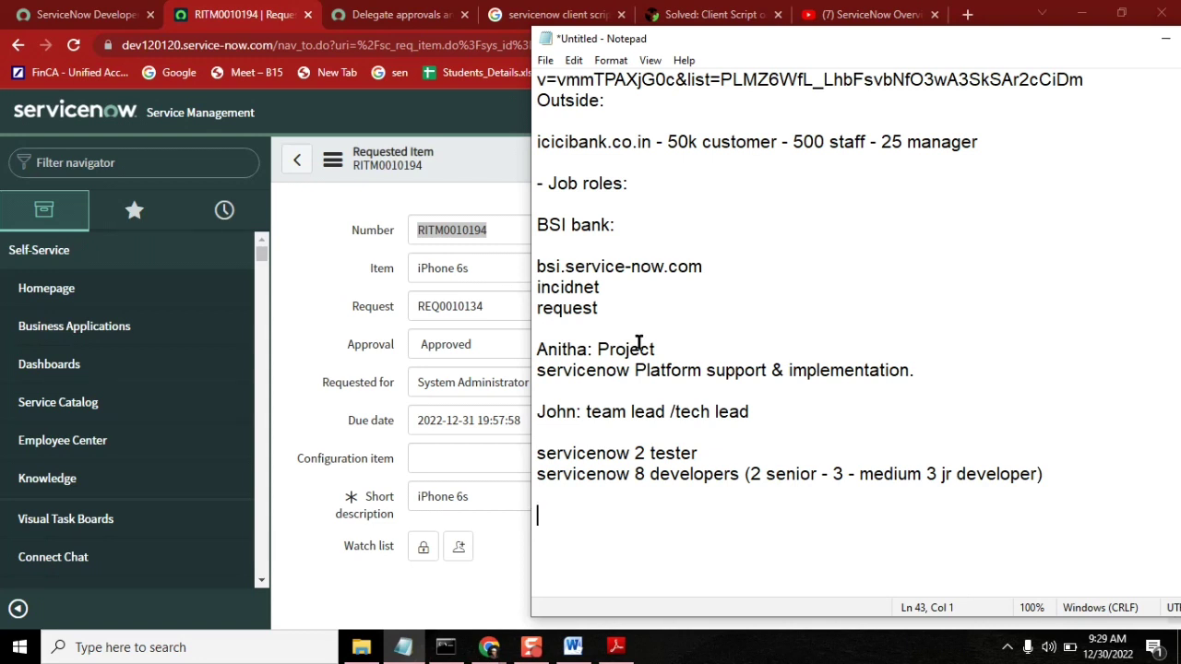
left_click(639, 280)
type("-")
key("ctrl+v")
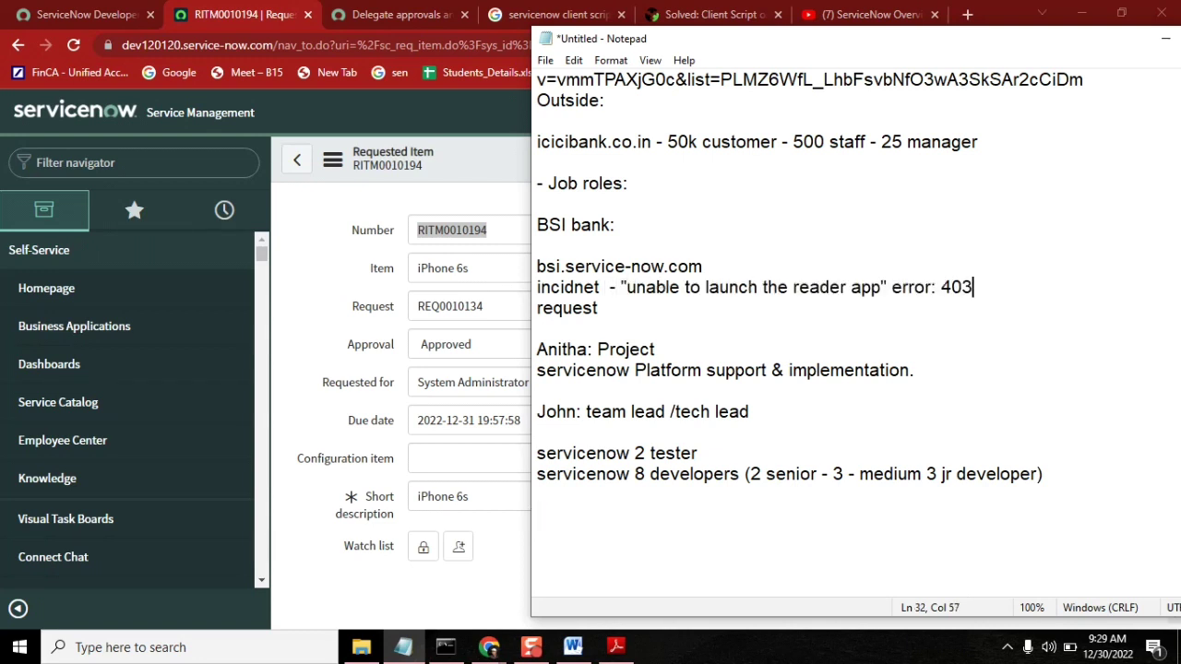
left_click(461, 269)
key("ctrl+a")
key("ctrl+c")
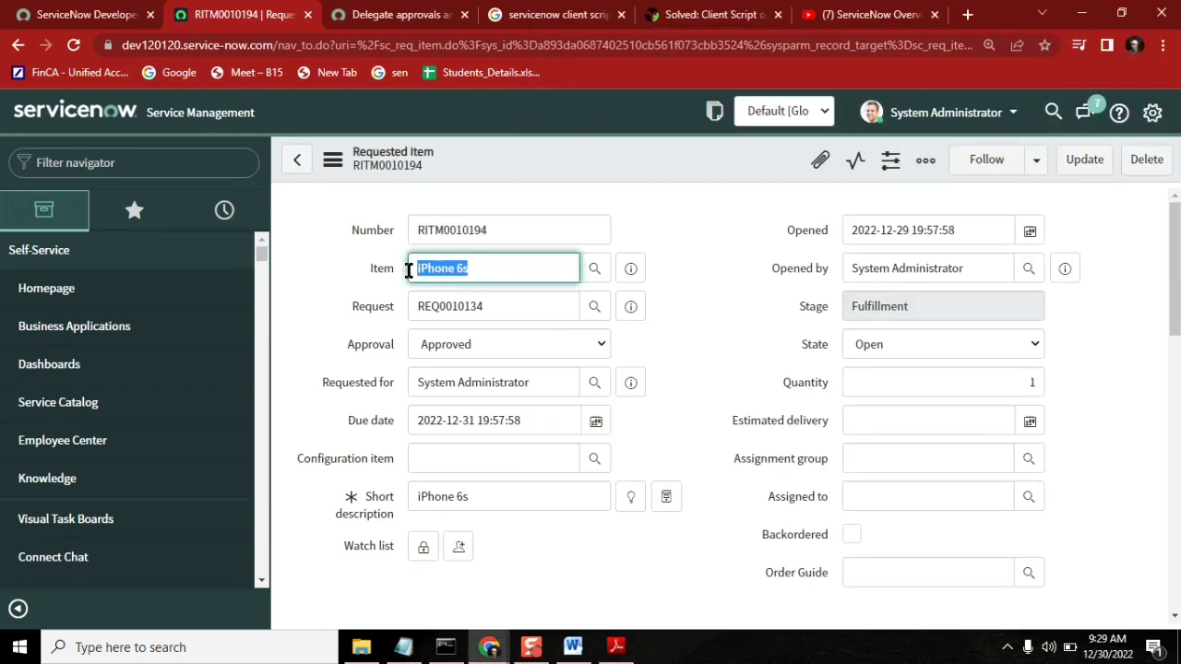
left_click(404, 646)
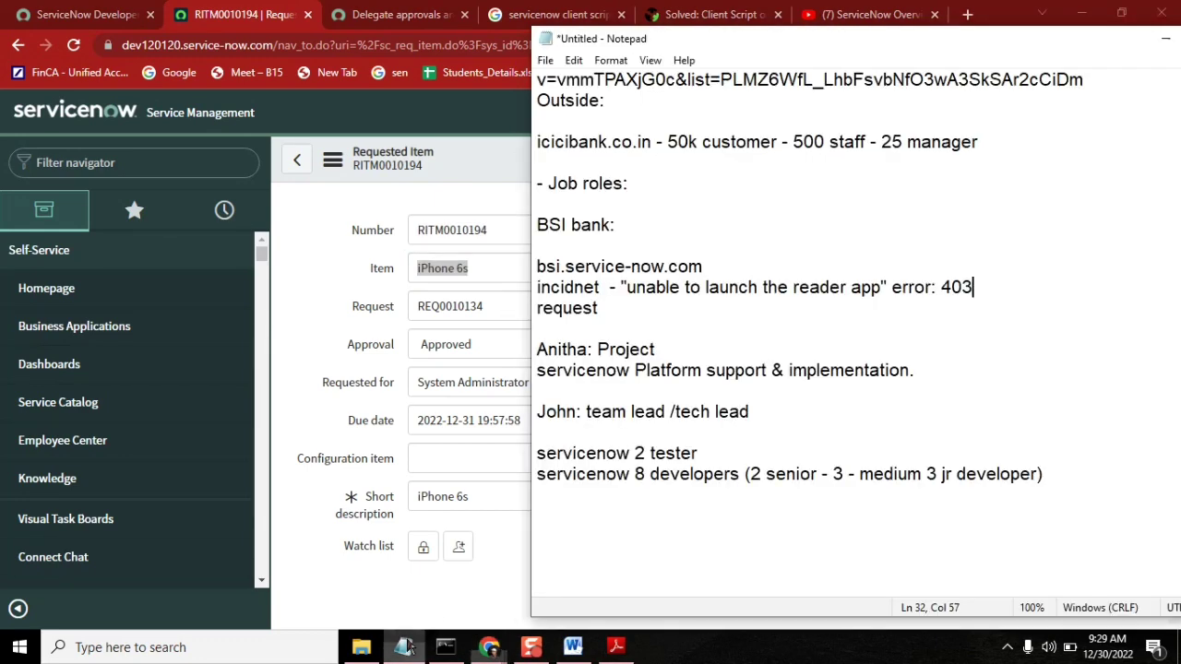
key("Return")
type("request  -")
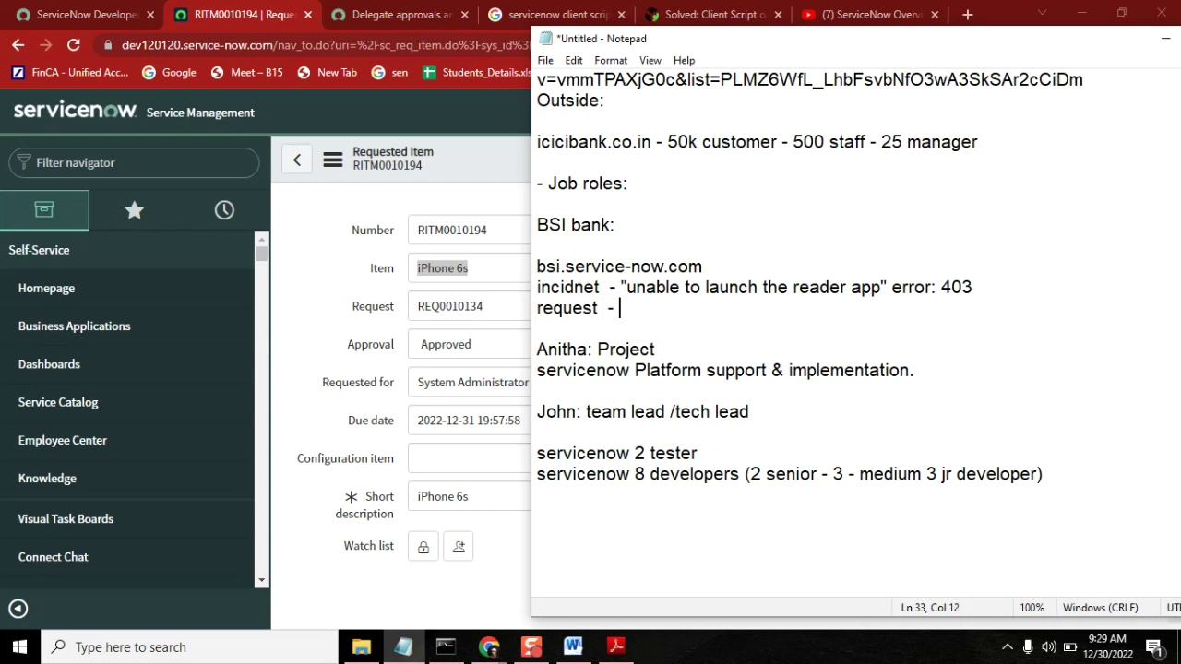
key("ctrl+v")
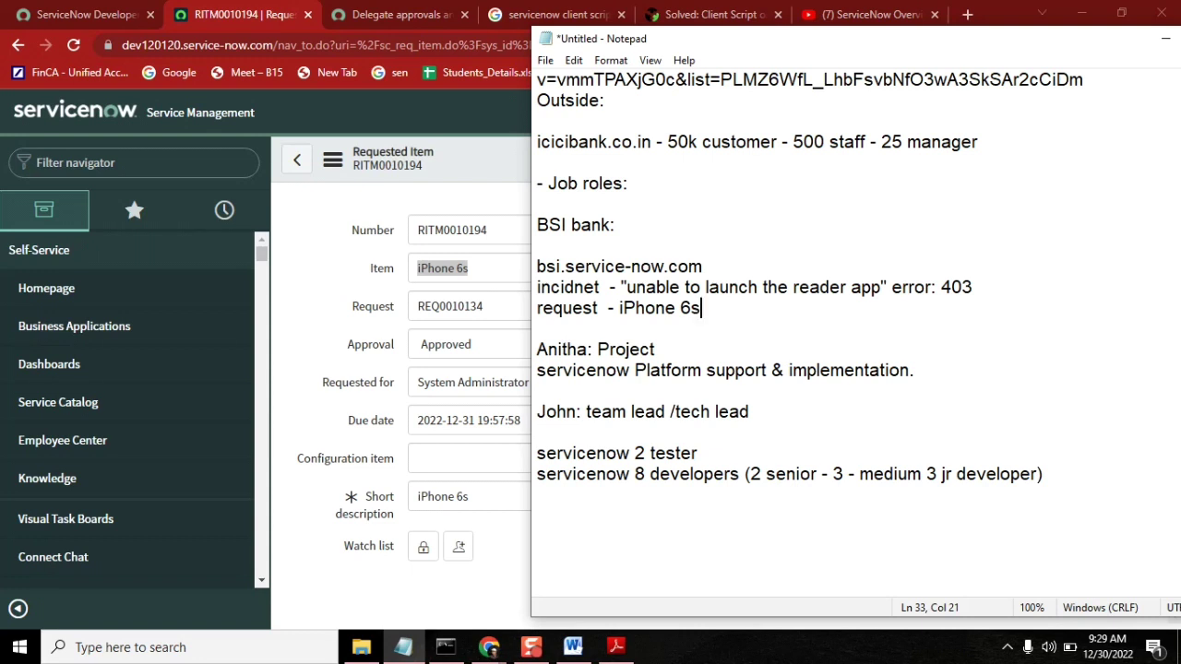
left_click(619, 308)
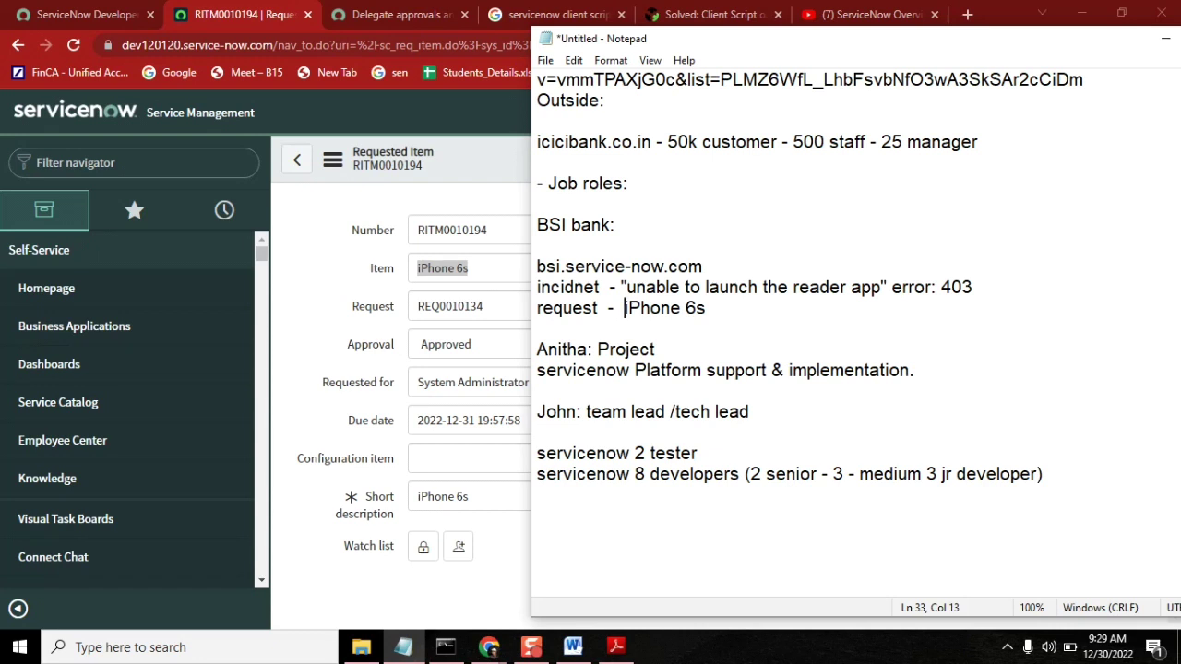
left_click(751, 308)
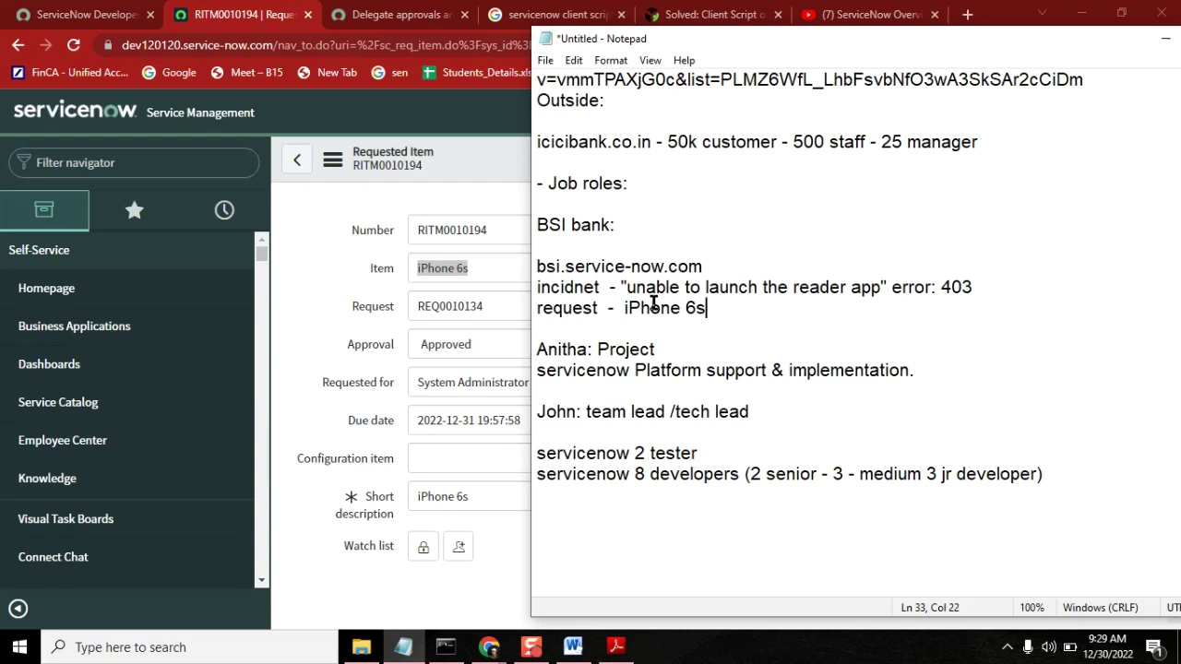
left_click(538, 289, "shift")
key("BackSpace")
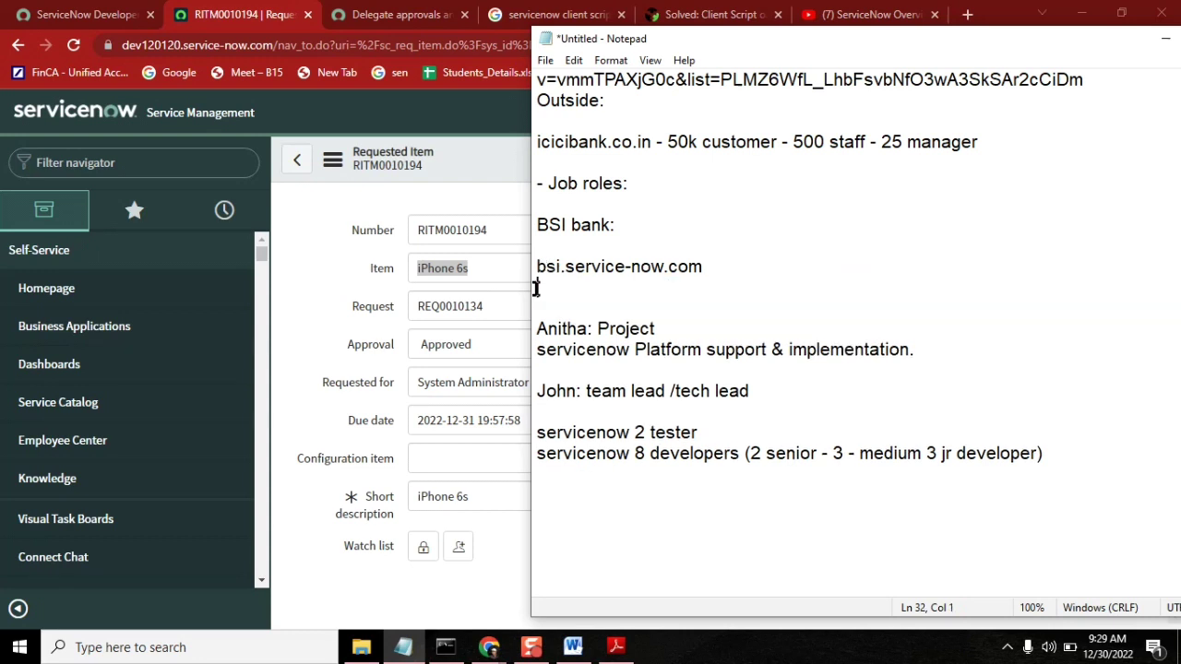
key("ctrl+z")
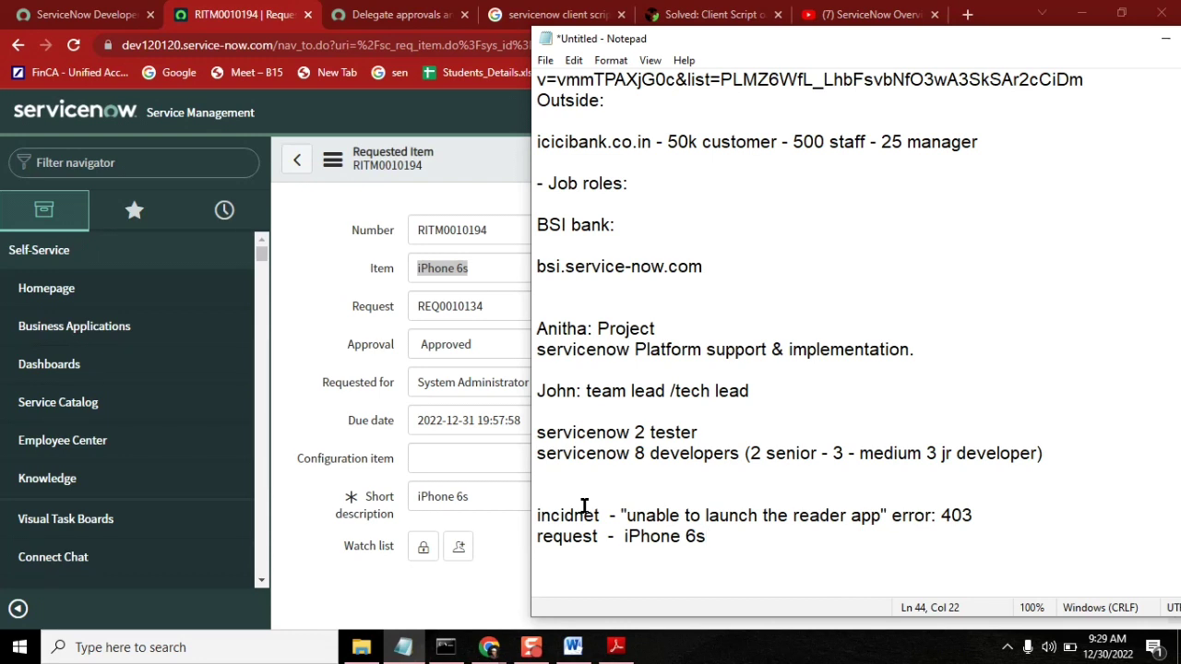
double_click(681, 143)
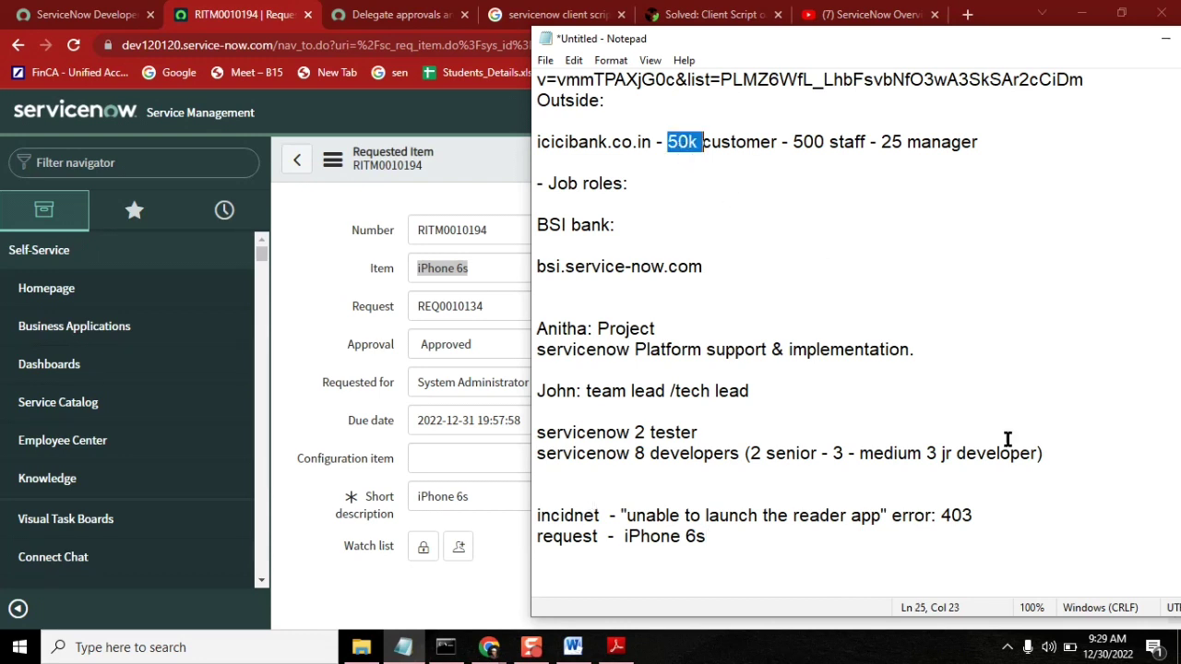
left_click(1044, 453)
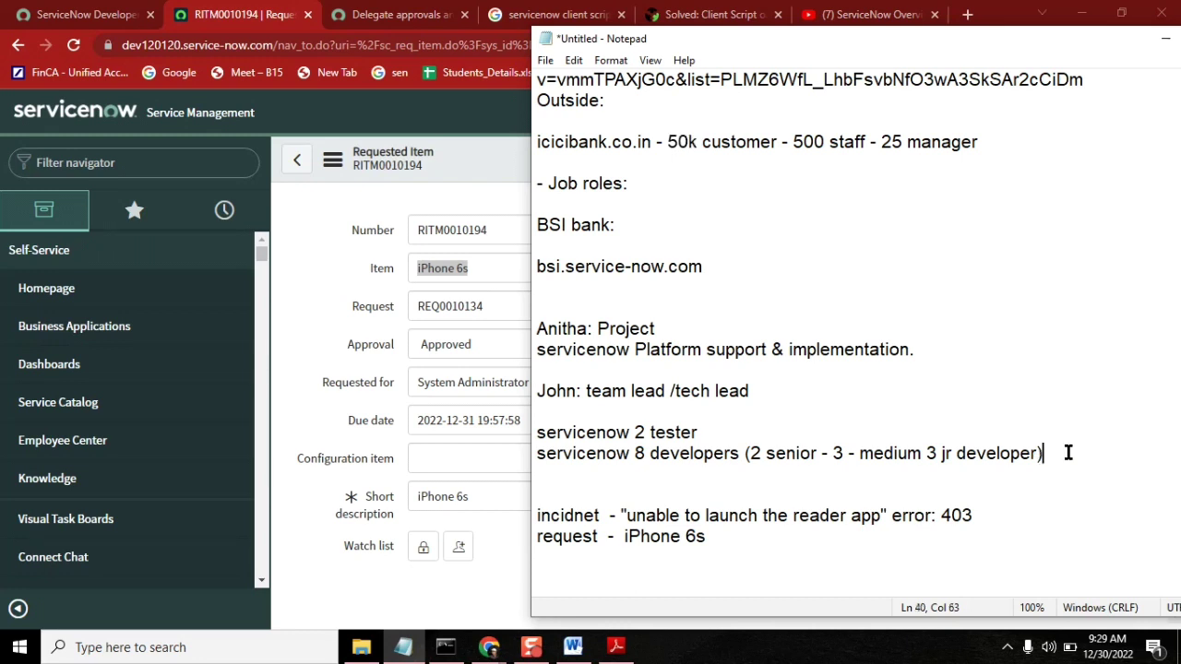
left_click(538, 350, "shift")
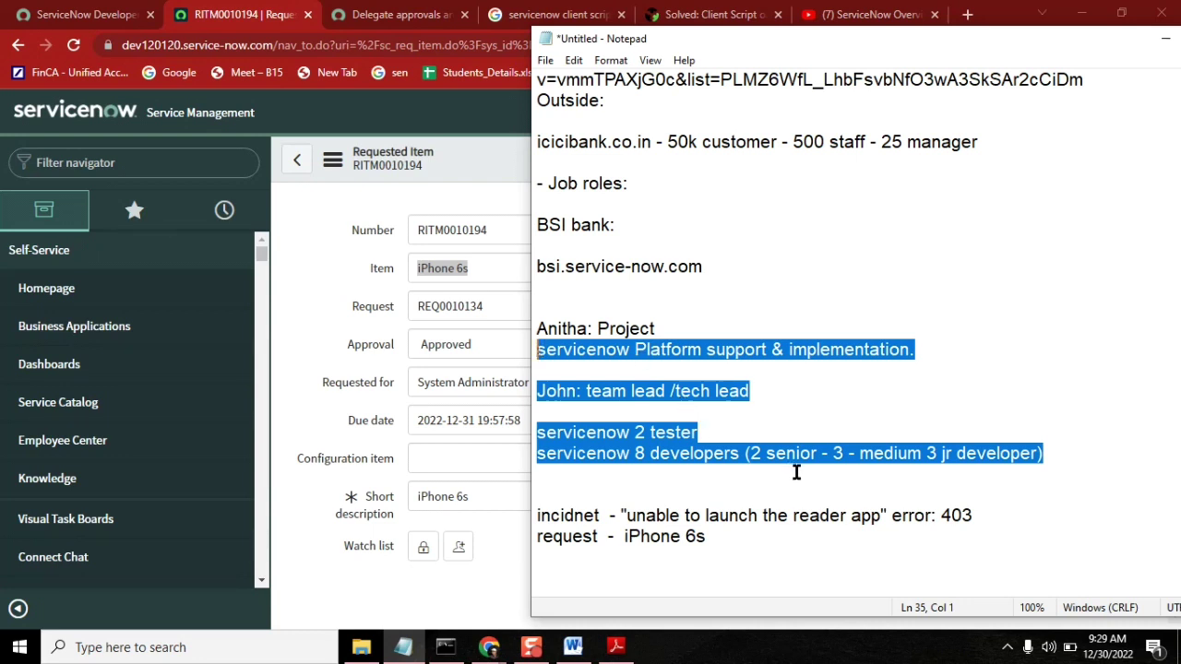
left_click_drag(746, 453, 765, 457)
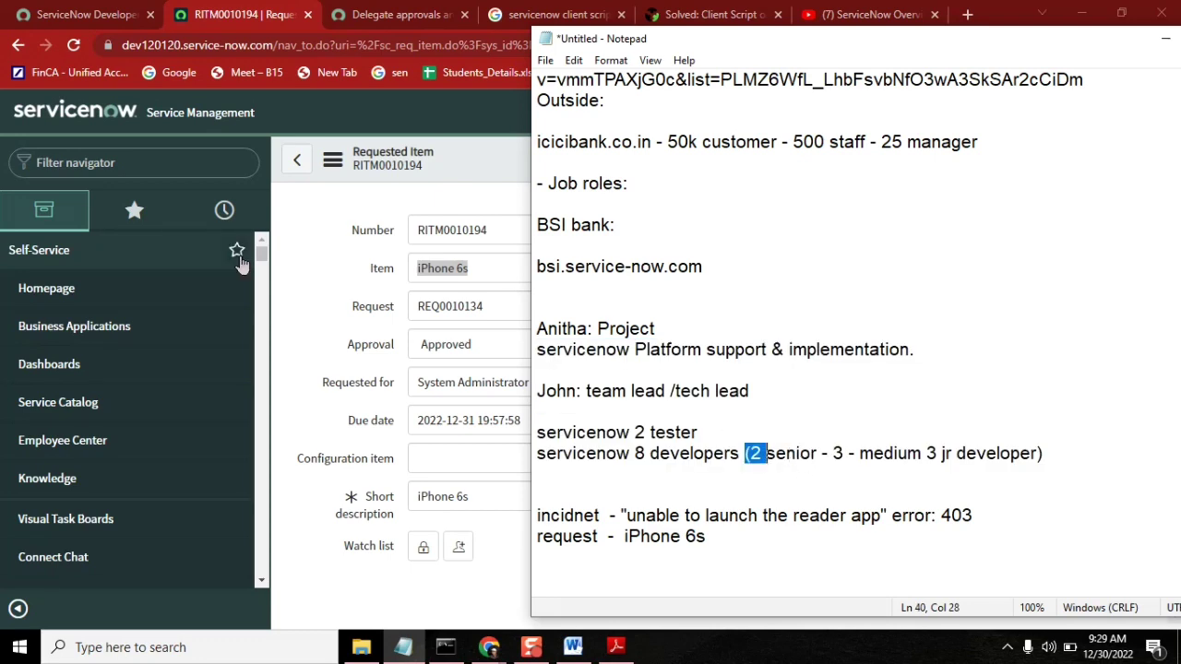
left_click(173, 159)
Open a blank new incident form with incident.FORM and highlight its field labels.
type("incidne")
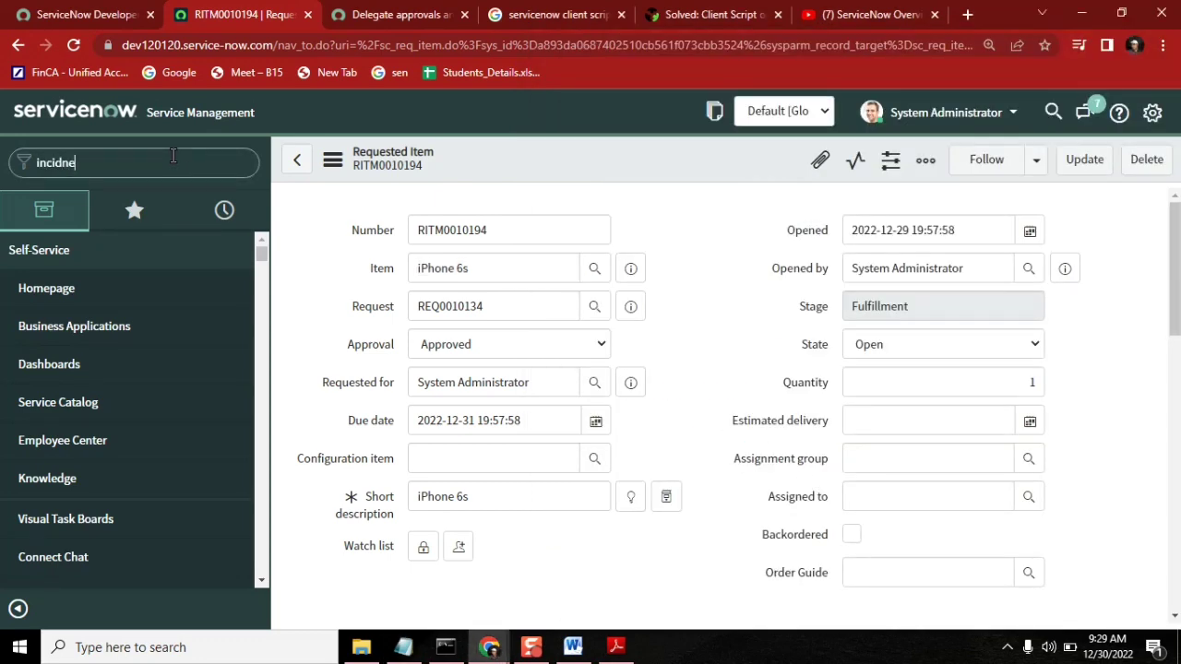
key("BackSpace")
key("BackSpace")
type("ent")
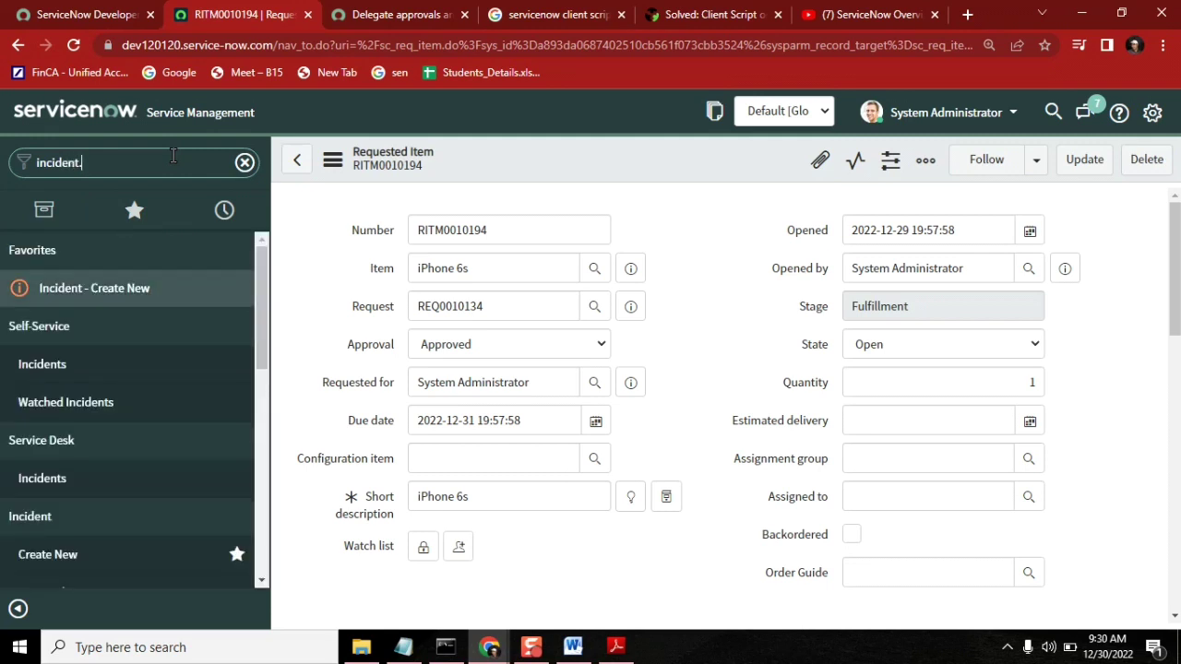
type(".FORM")
key("Return")
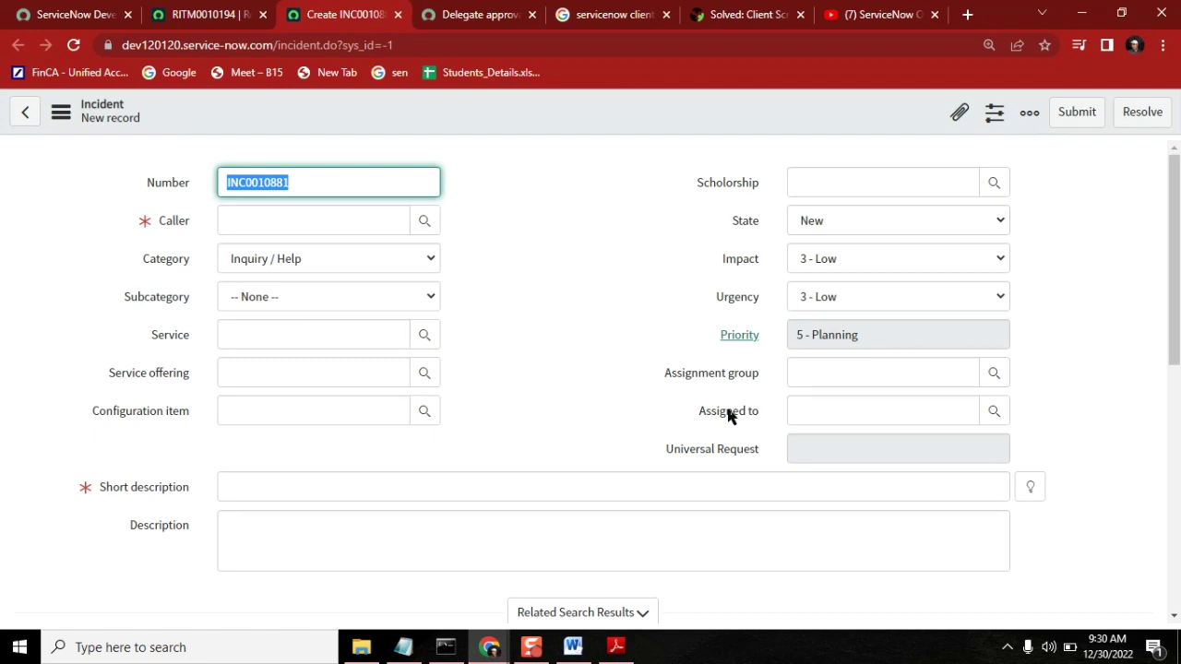
left_click_drag(666, 449, 759, 455)
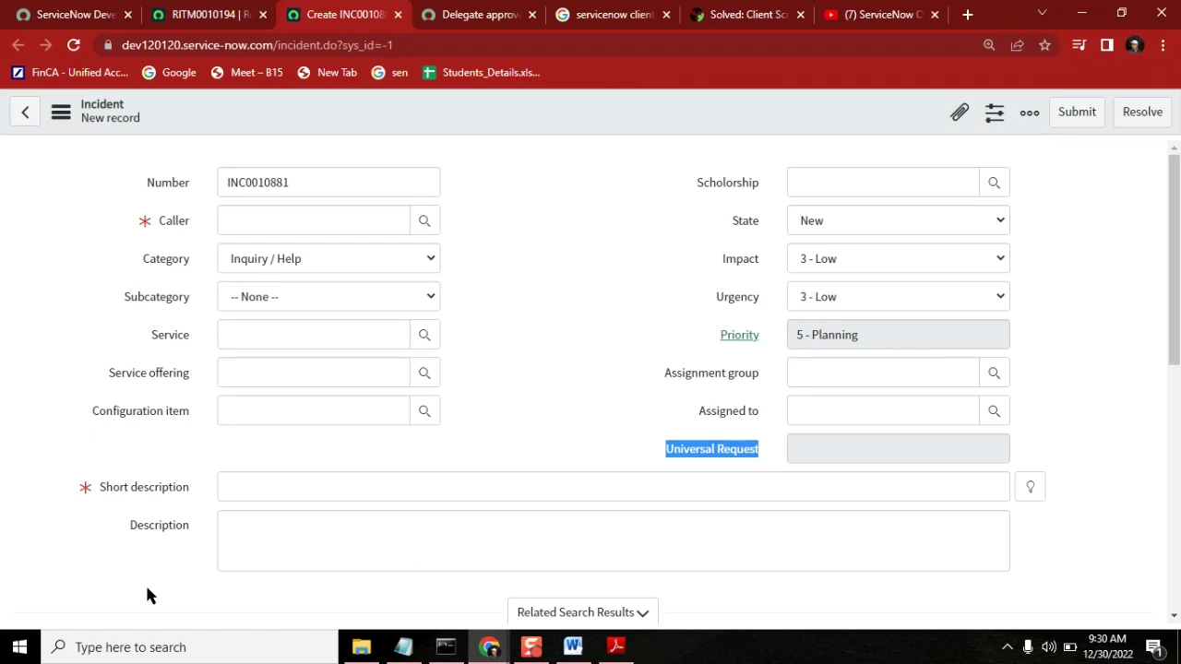
left_click_drag(98, 495, 205, 505)
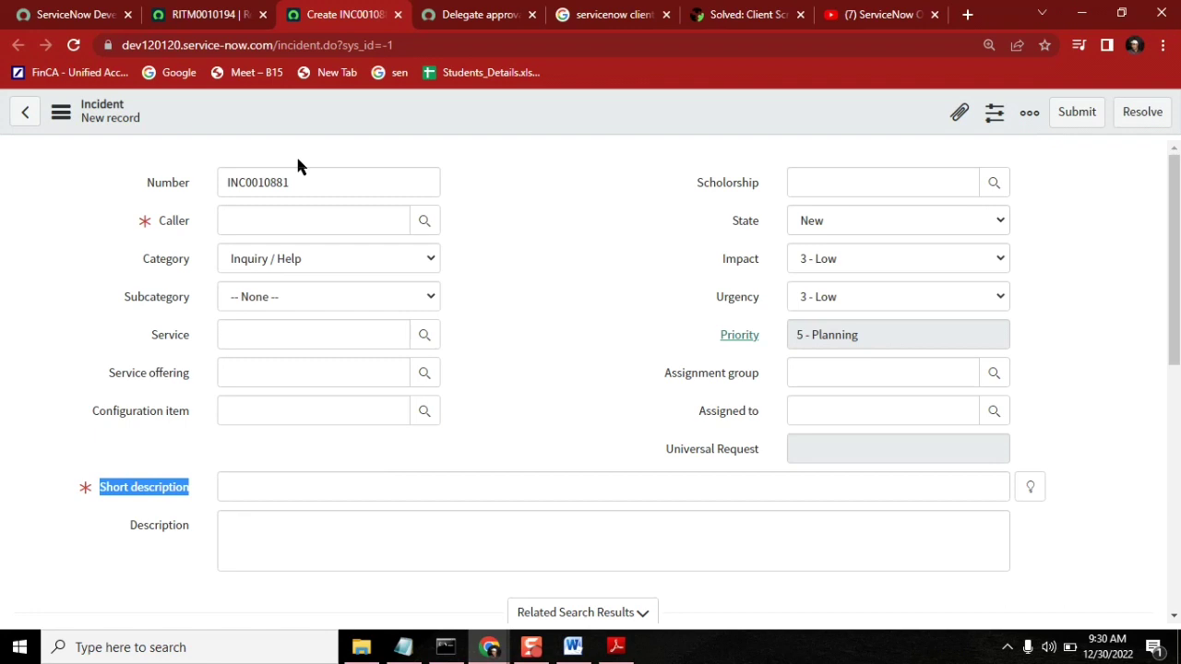
Check the Notepad notes, then go back to the RITM0010194 requested item tab.
left_click(404, 647)
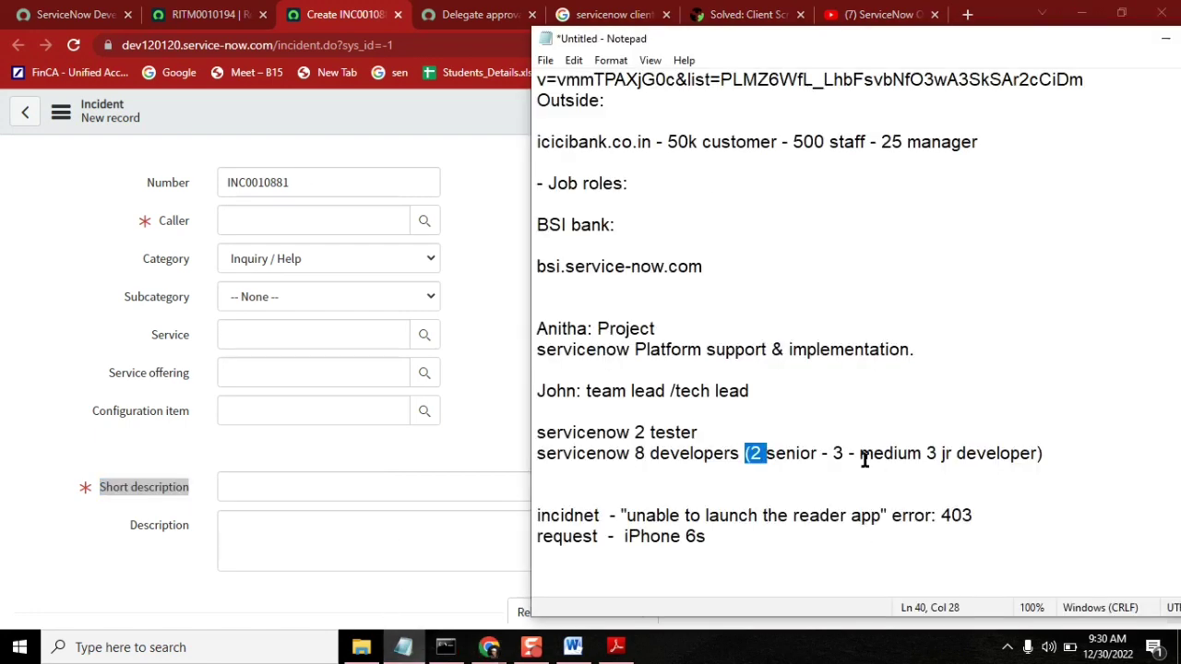
left_click_drag(927, 453, 848, 453)
left_click(859, 453)
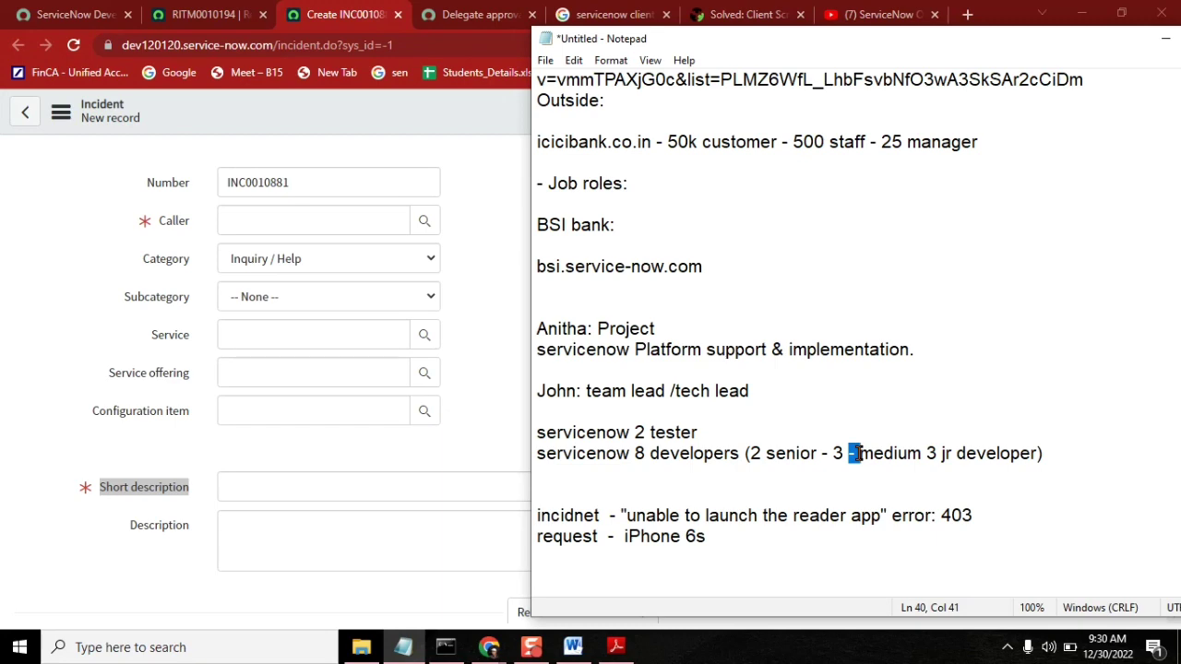
left_click(194, 16)
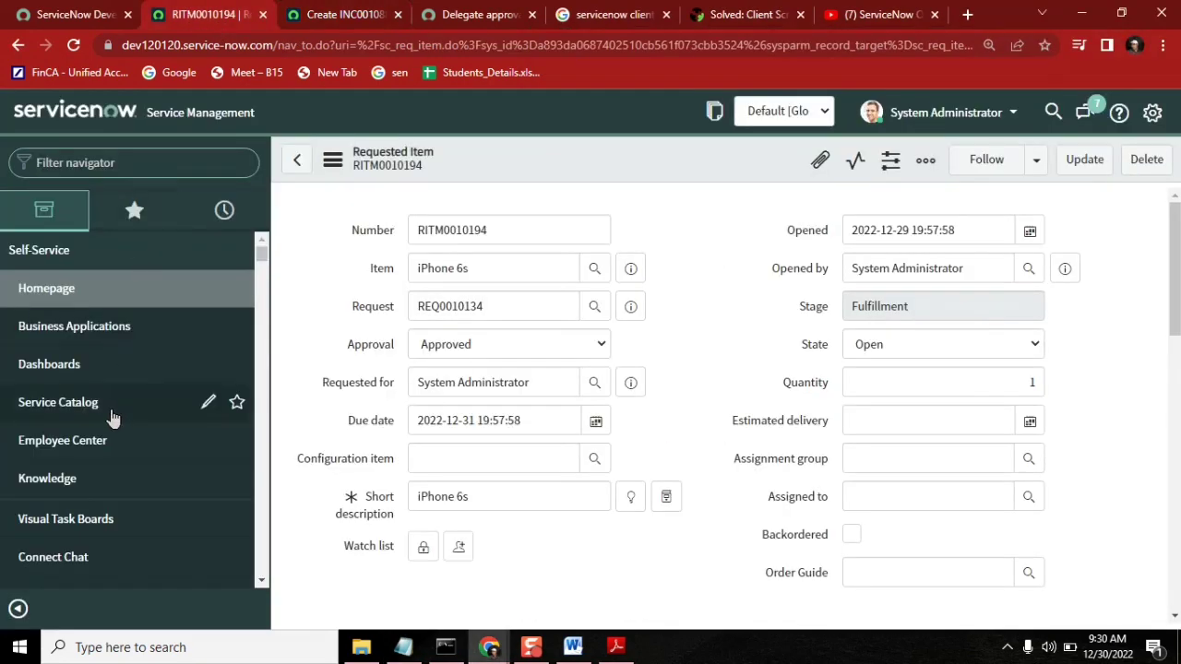
Open the iPhone 6s item ($450.00 + $50.00 monthly) from Service Catalog > Hardware > Mobiles.
left_click(60, 406)
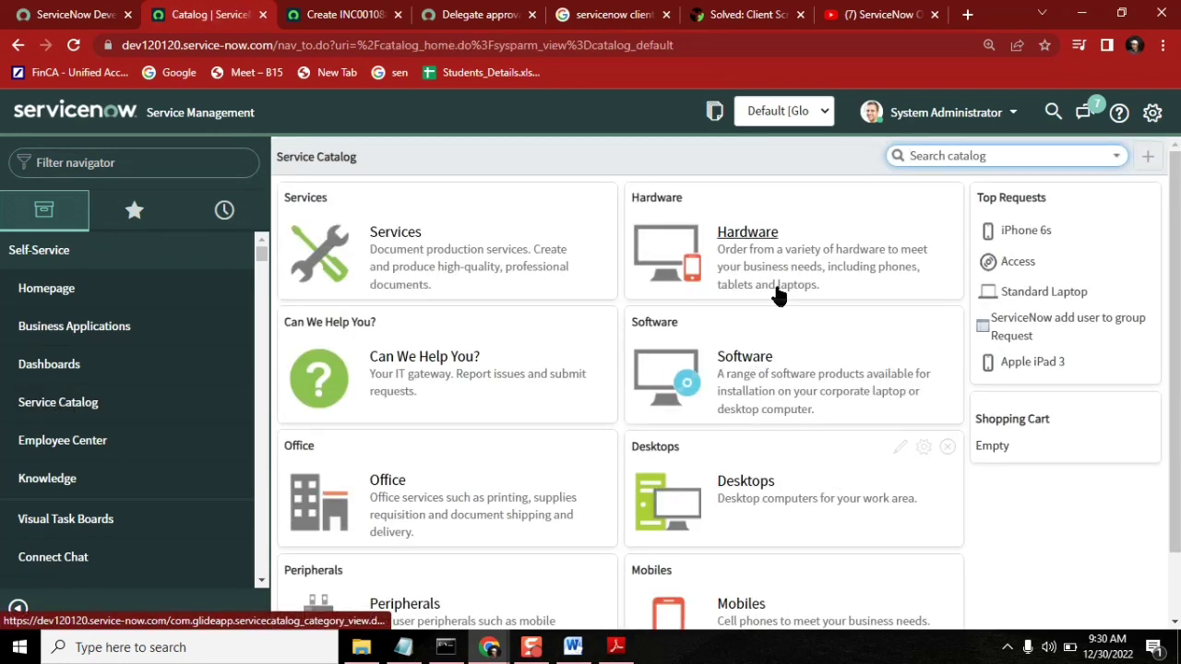
left_click(743, 608)
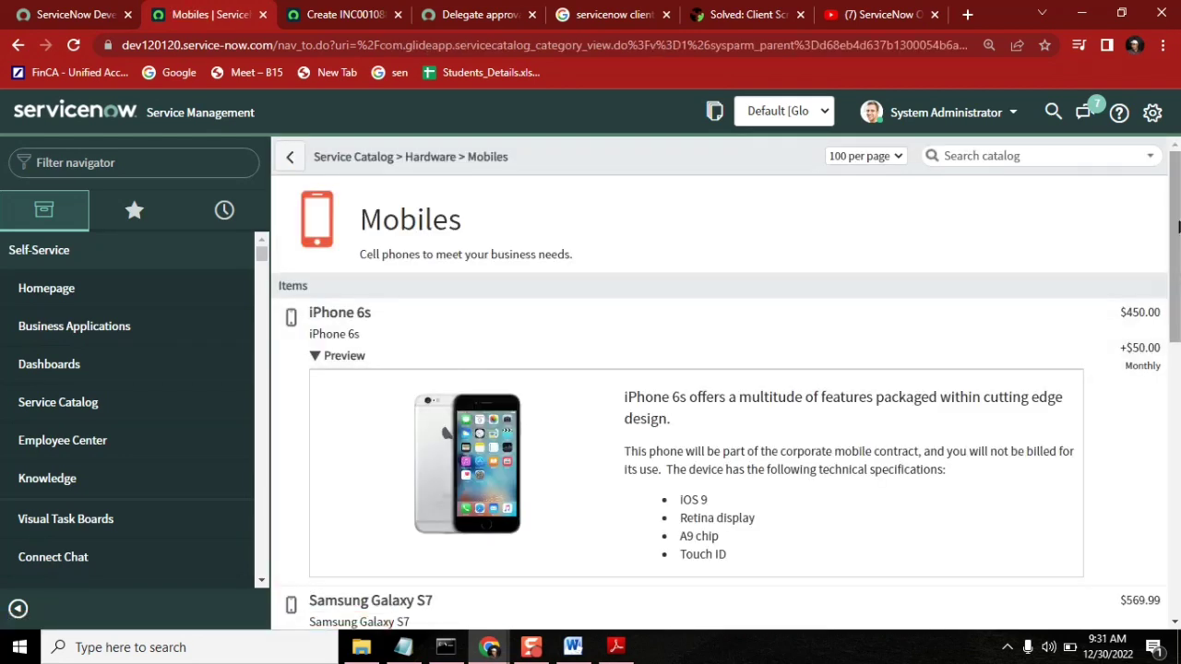
left_click_drag(1178, 228, 1176, 182)
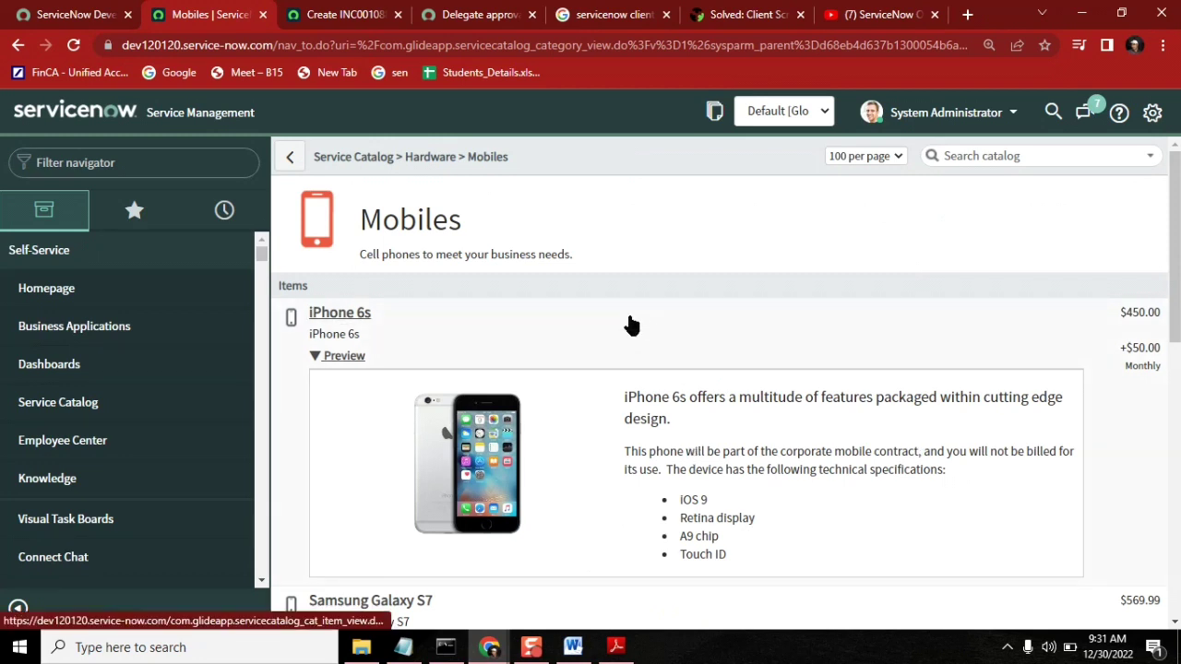
left_click(351, 317)
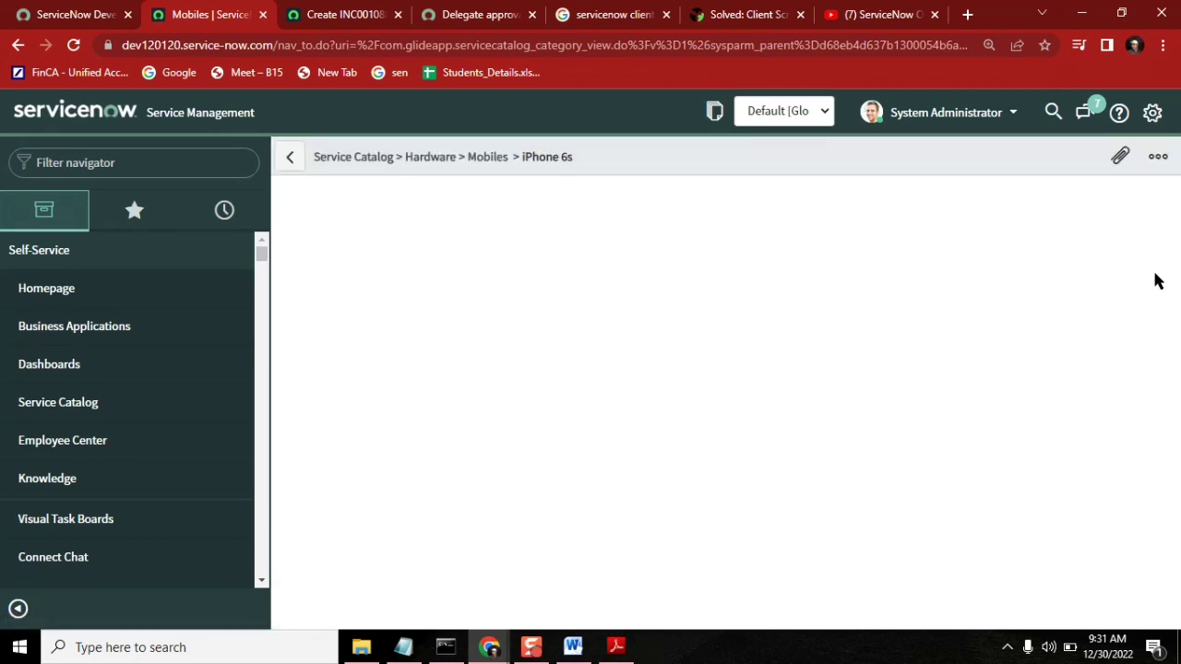
scroll(1177, 206, "down", 1)
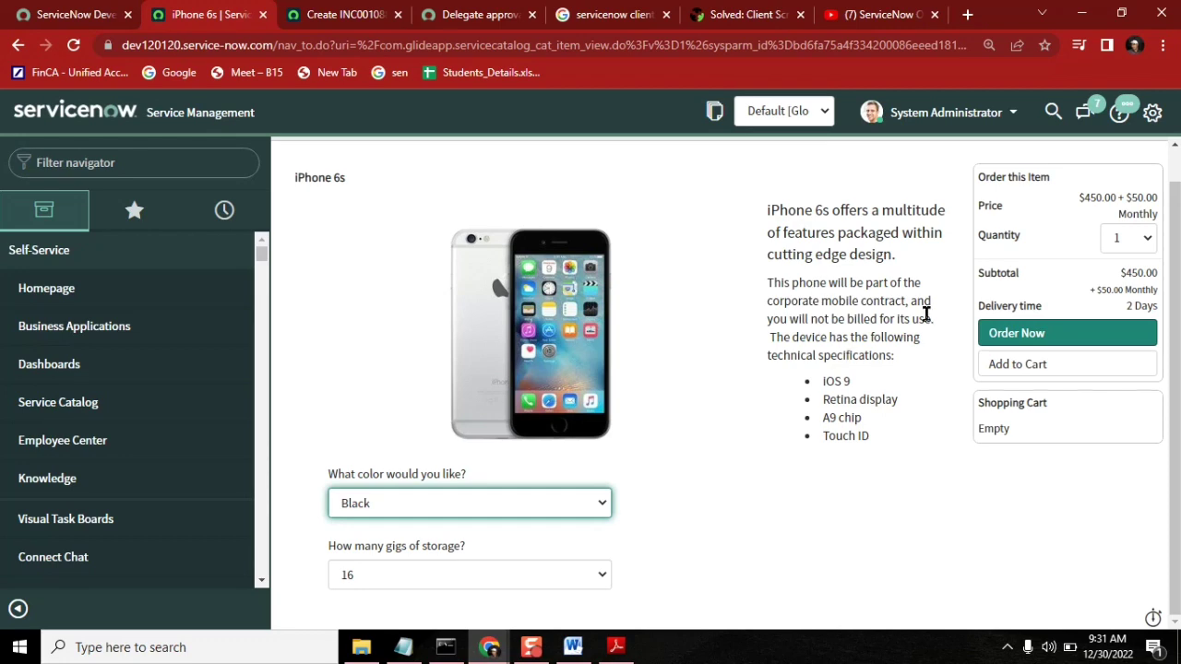
scroll(1177, 264, "up", 1)
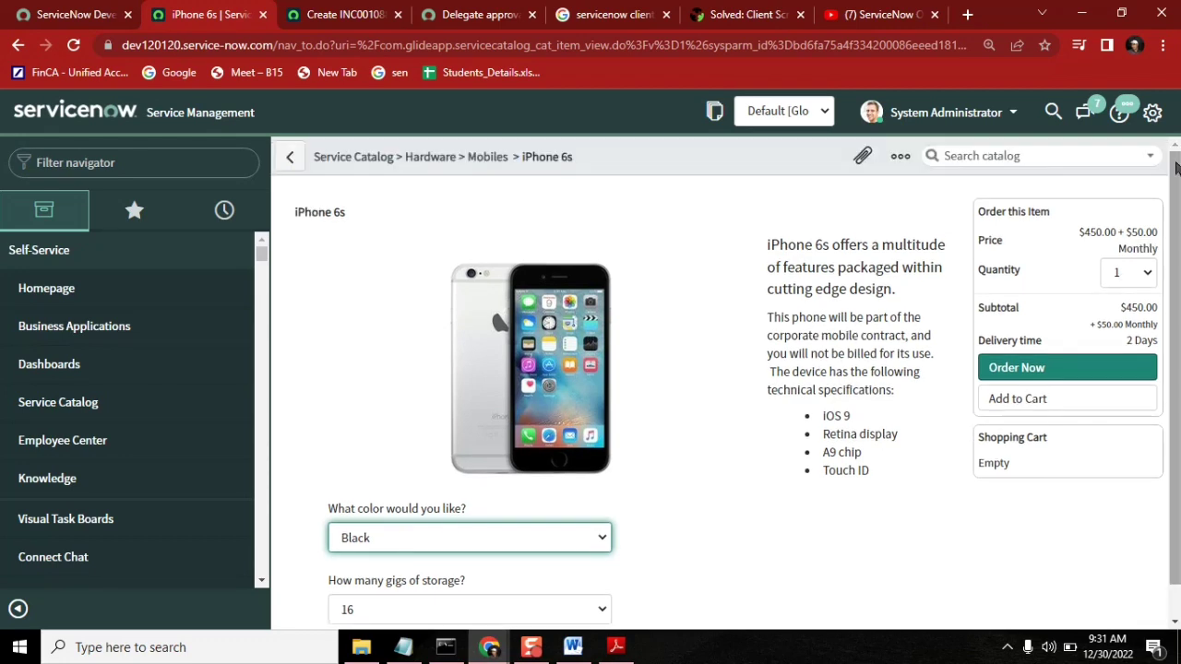
left_click(403, 647)
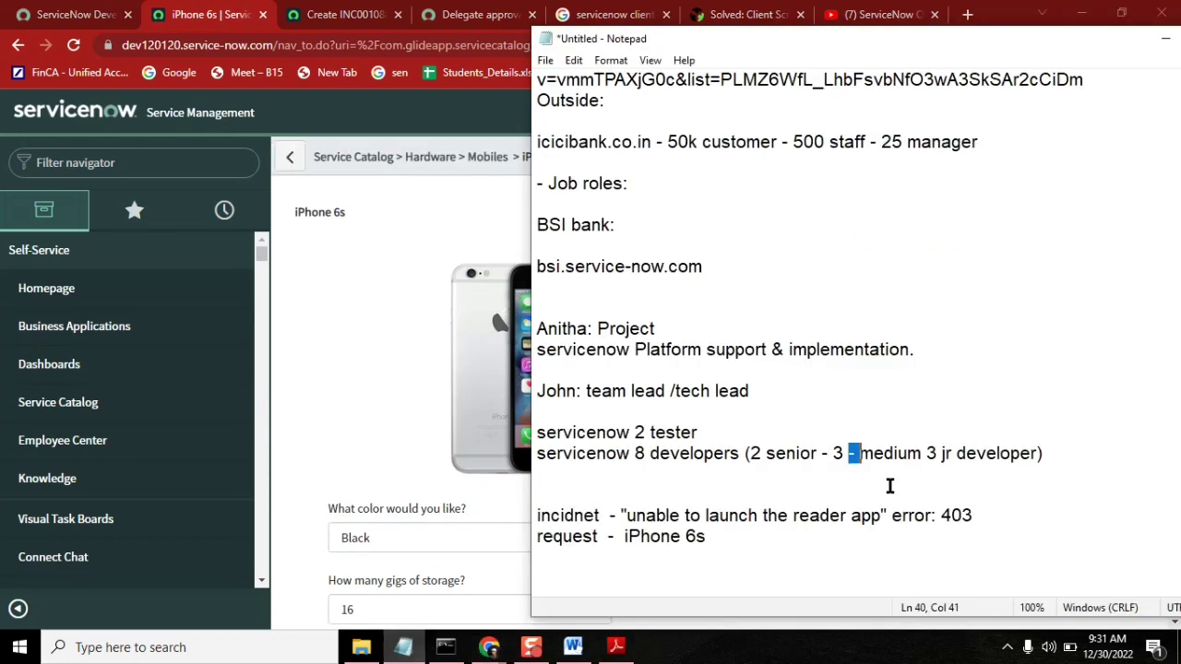
Review the notes, minimize the course PDF, and switch to the new incident INC0010881 tab.
left_click(1060, 471)
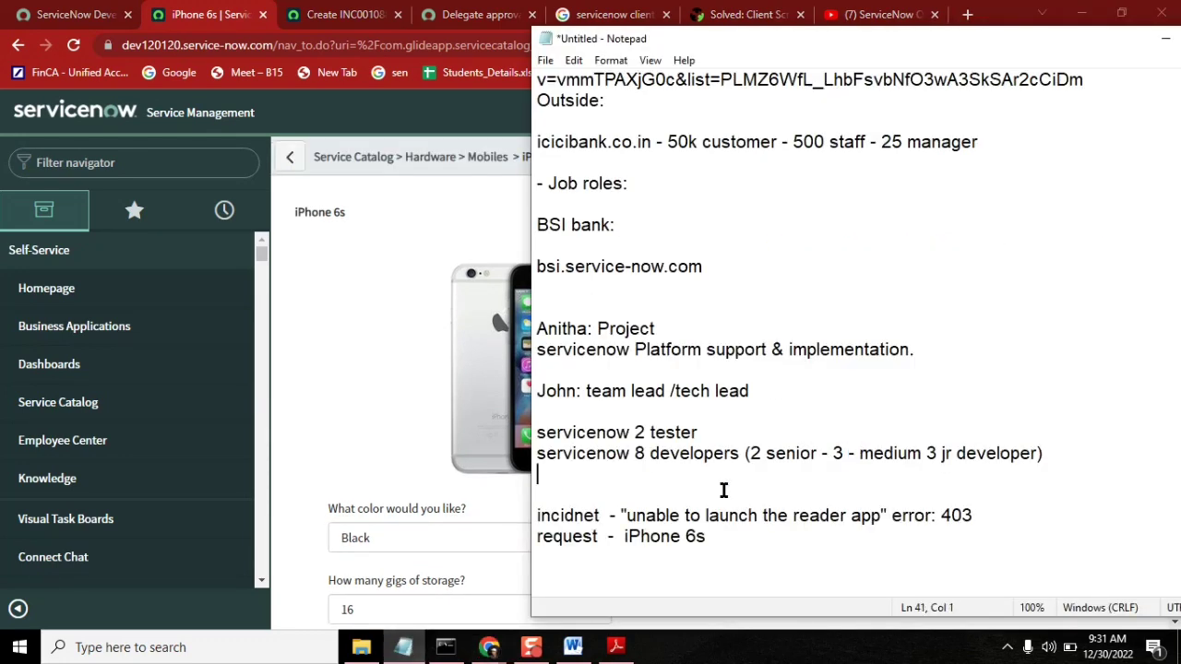
left_click(536, 432, "shift")
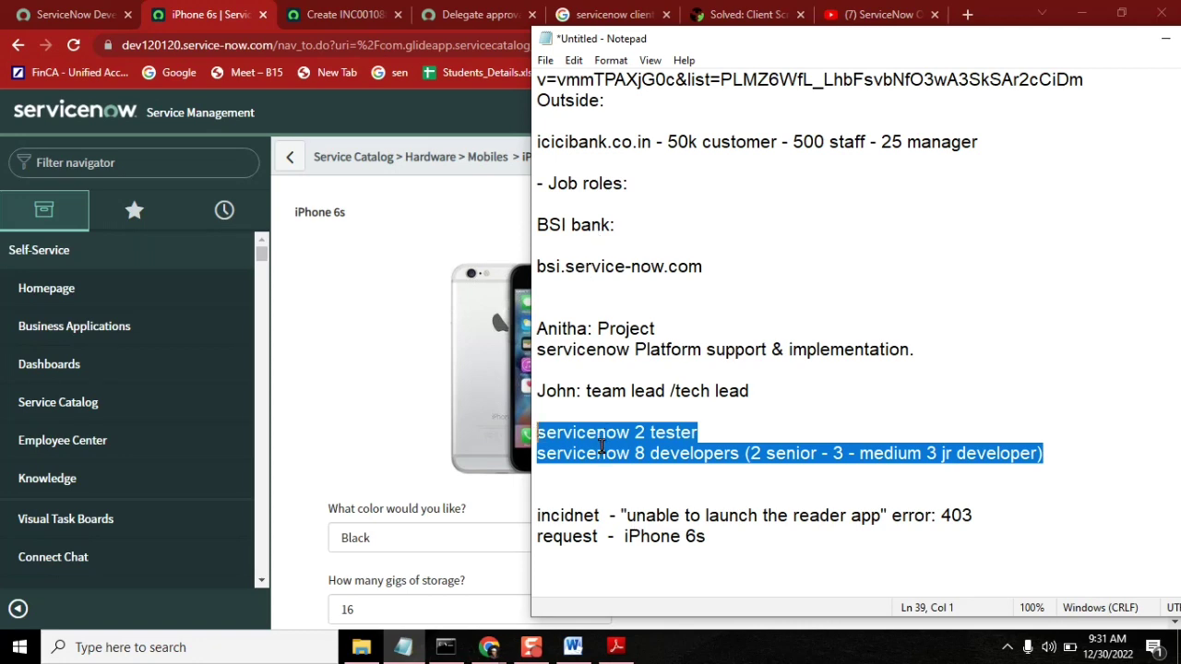
double_click(549, 330)
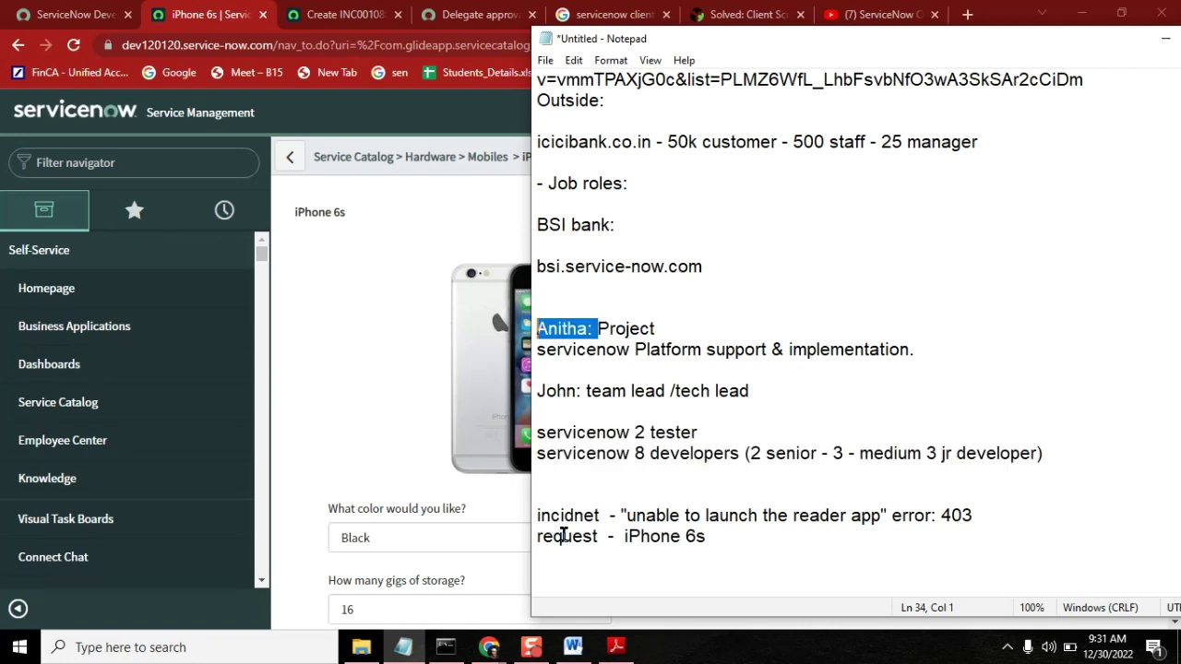
left_click(619, 649)
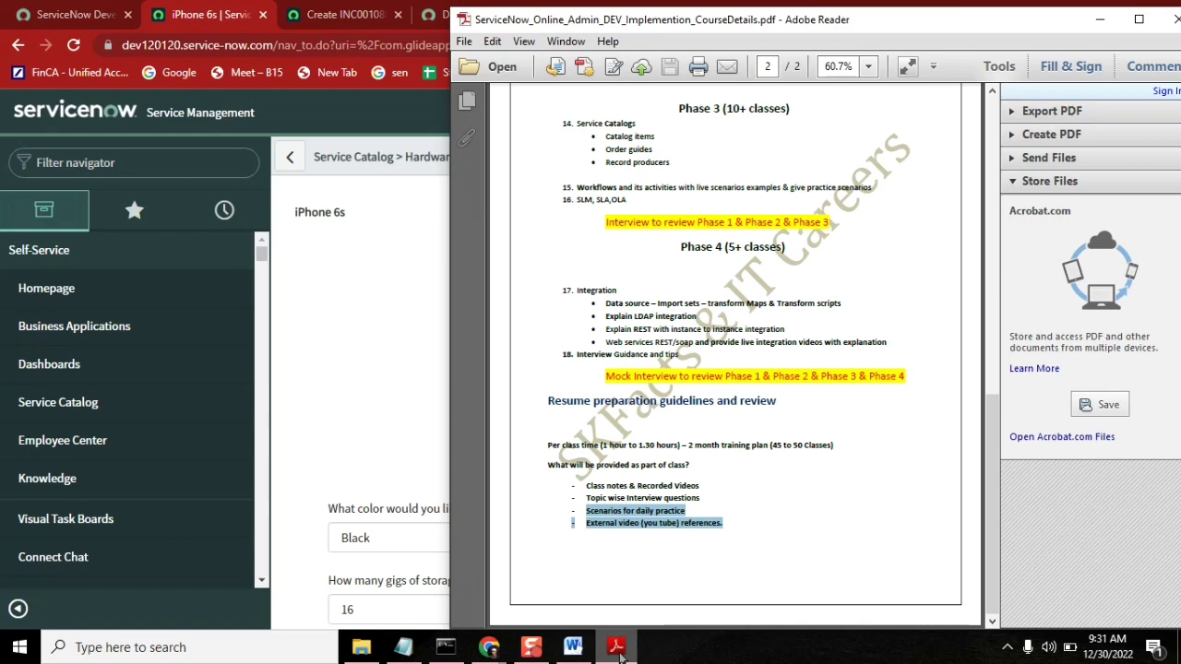
left_click(618, 649)
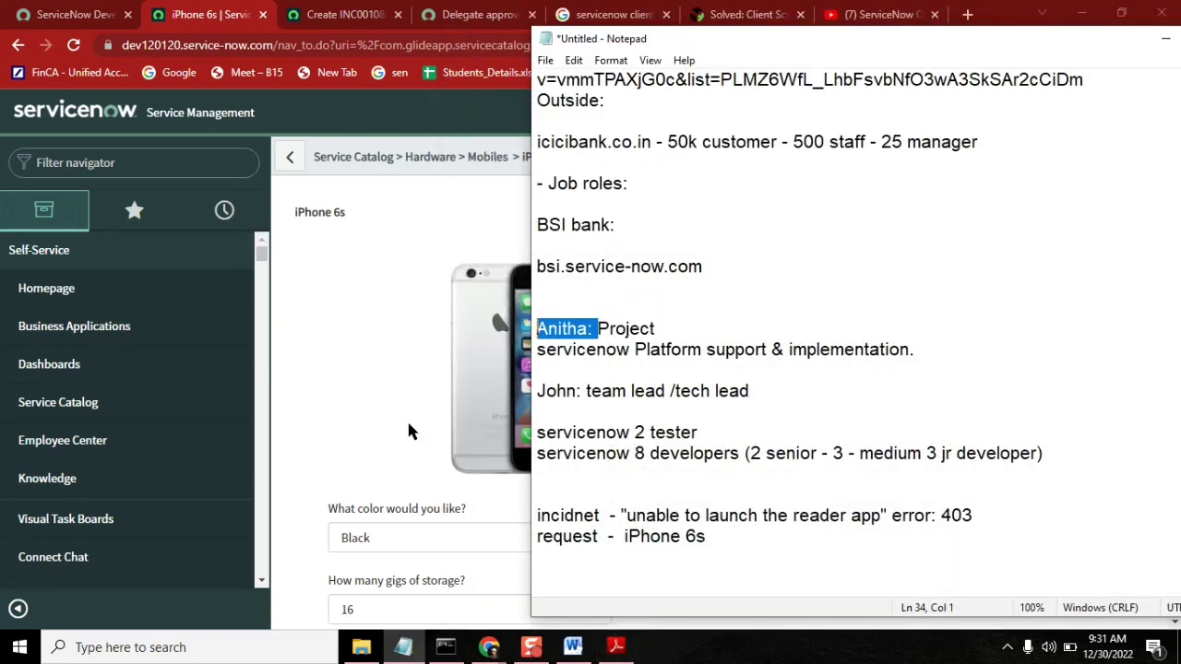
left_click(328, 18)
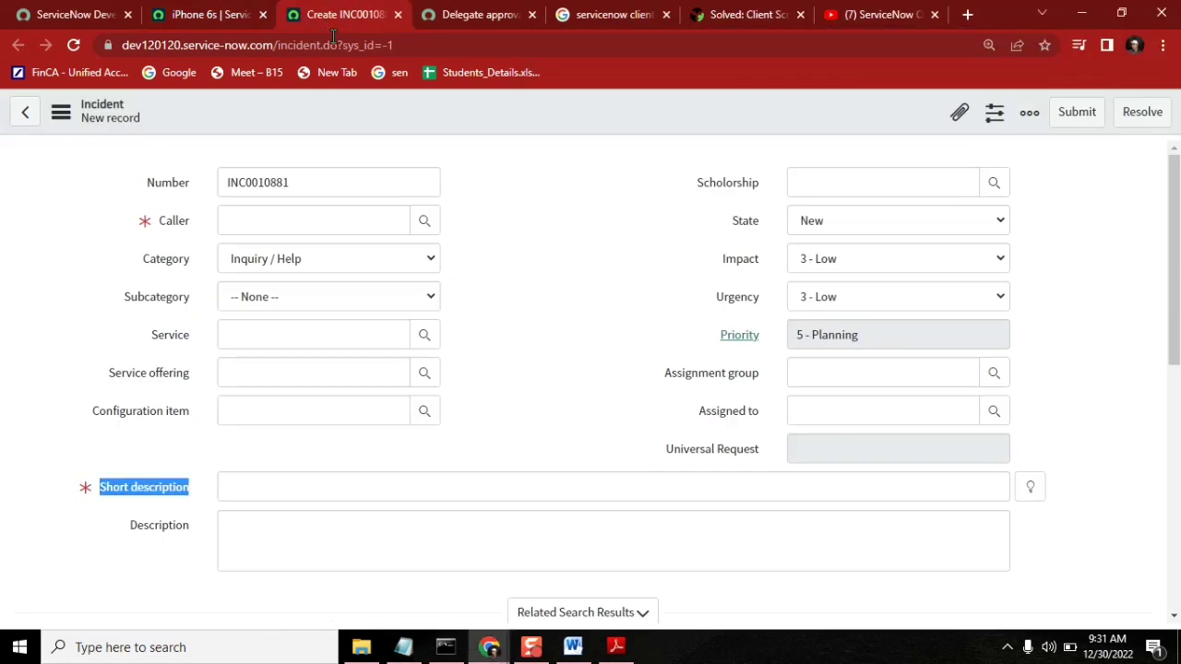
Click into the Description box, consult the notes, and bring the incident form forward.
left_click(196, 530)
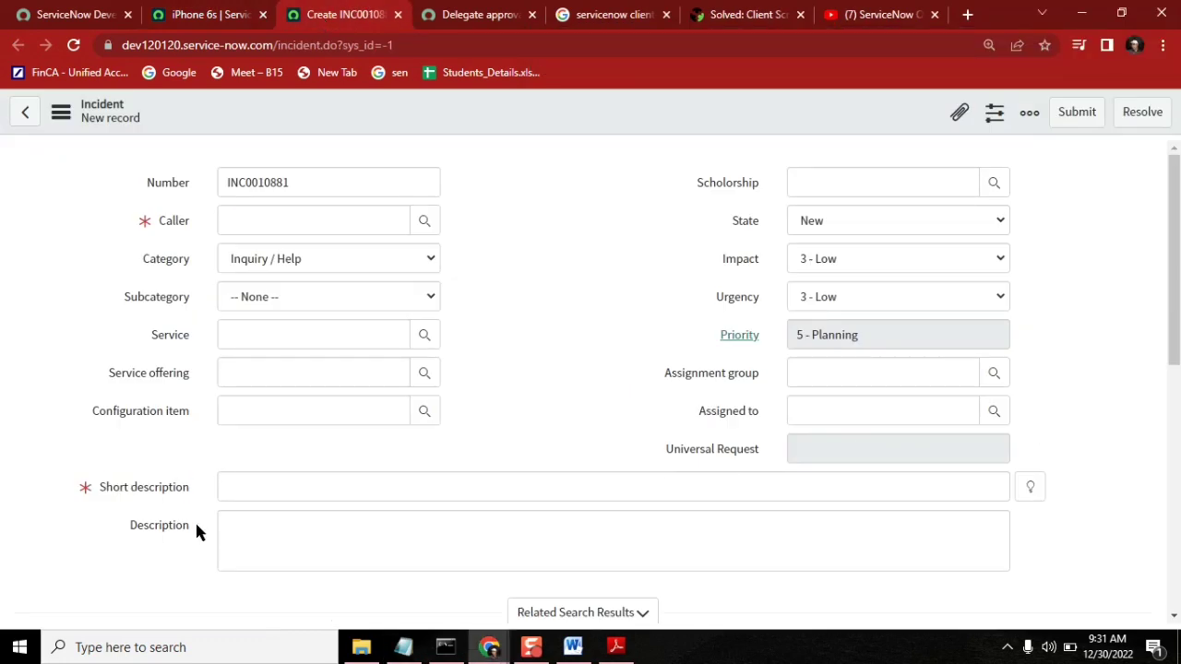
left_click(157, 523)
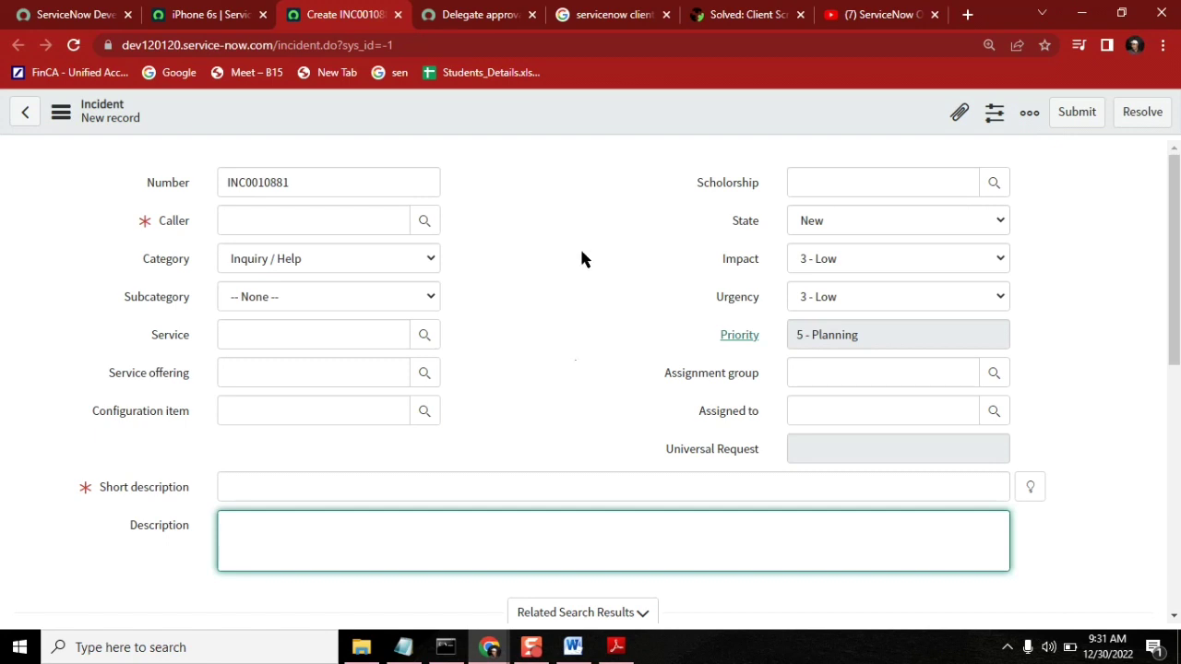
left_click(559, 196)
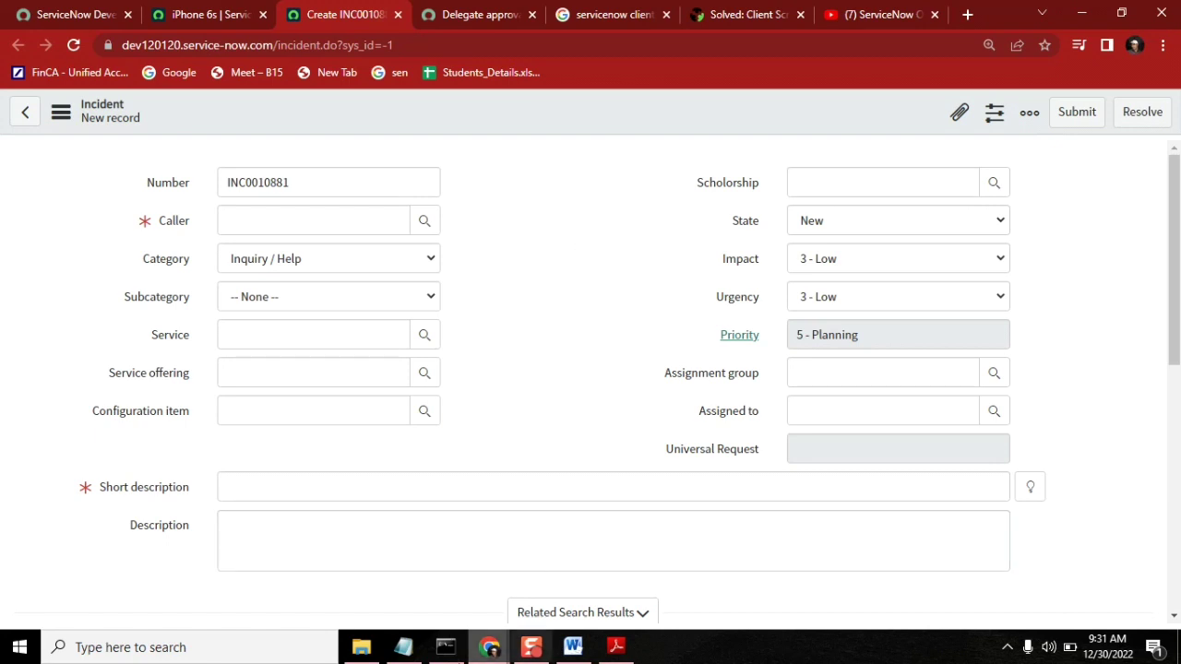
left_click(403, 646)
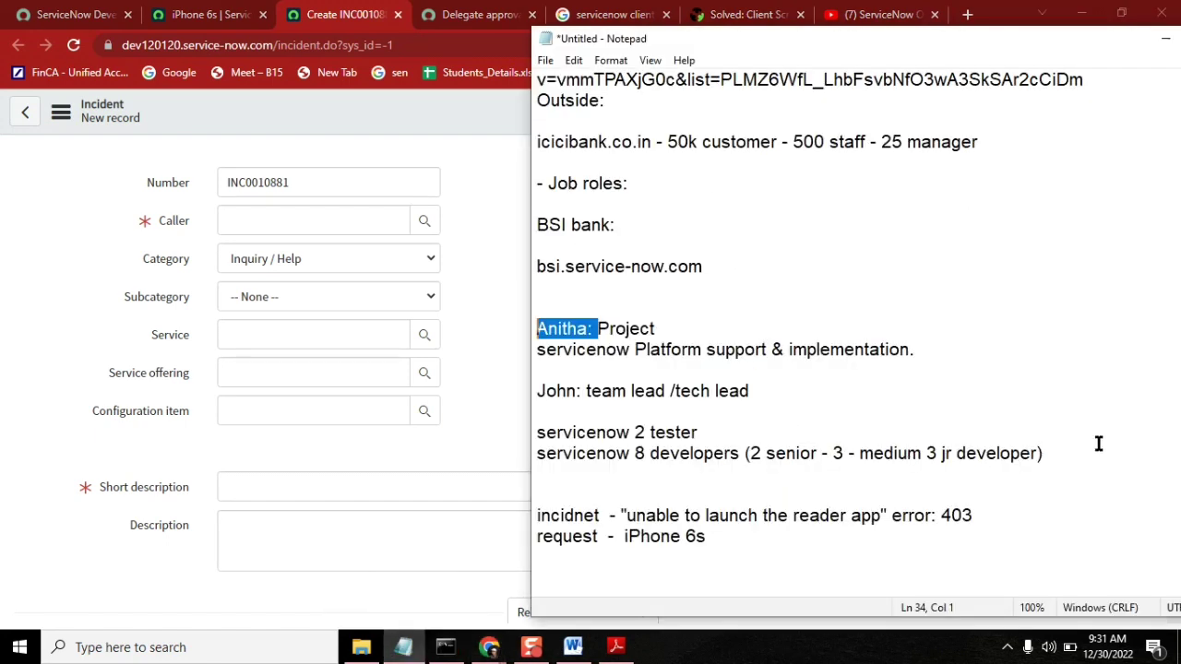
left_click_drag(1070, 461, 929, 452)
double_click(932, 453)
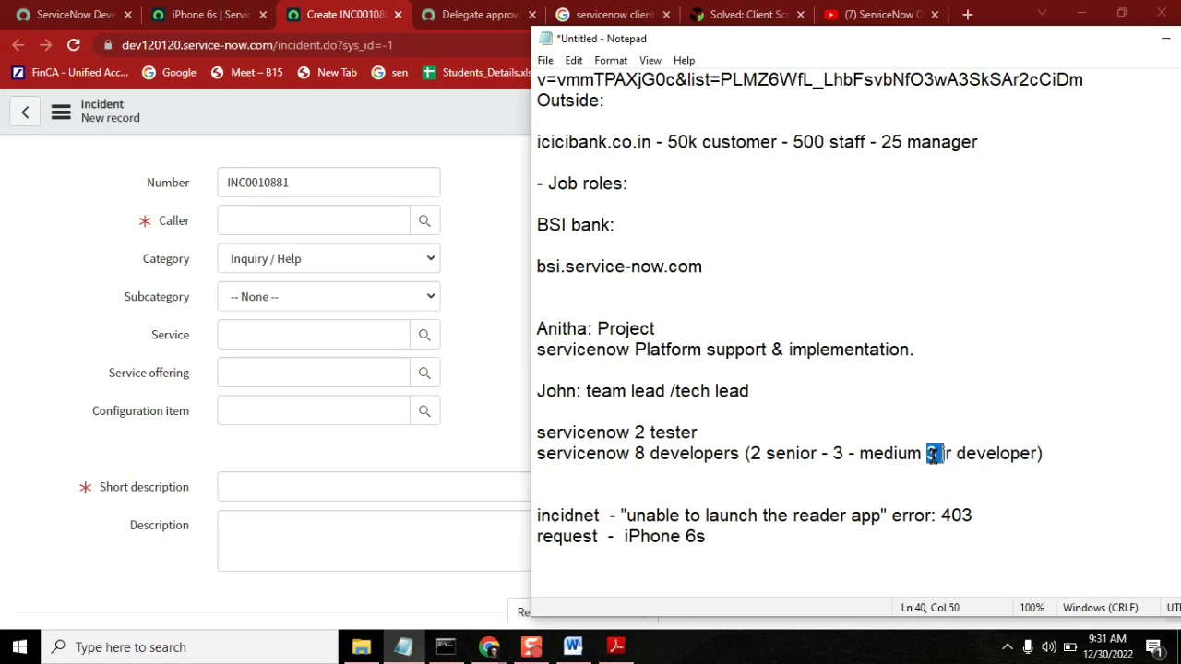
left_click(492, 263)
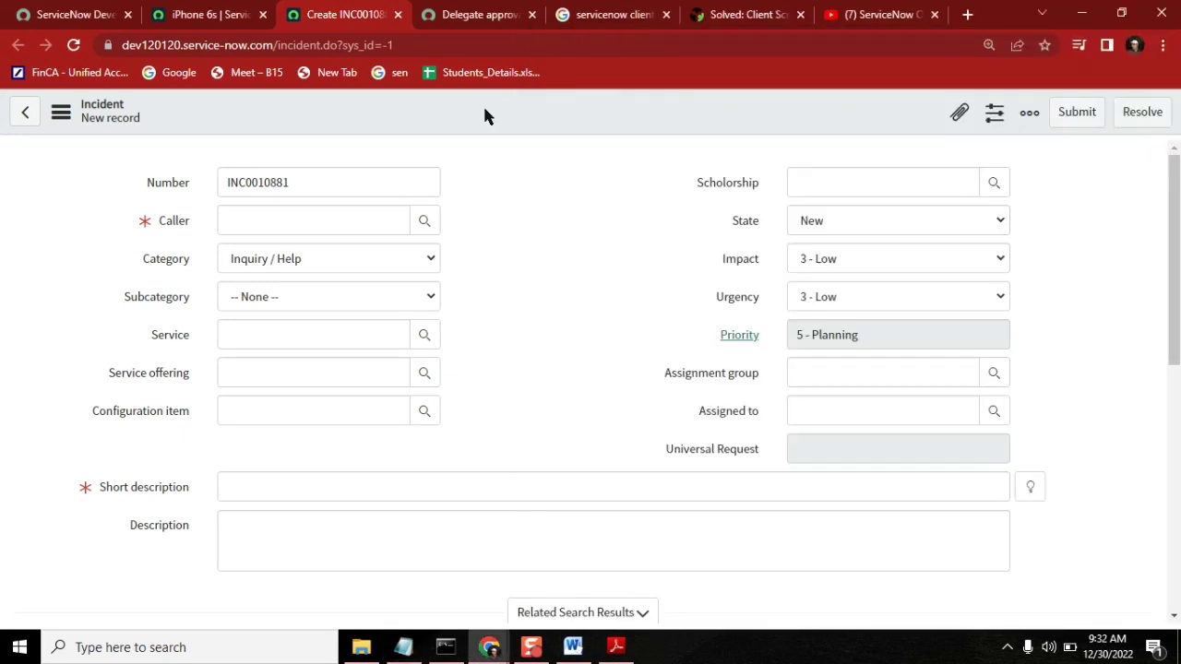
Open the Incident table definition through Configure > Table and start a new column.
right_click(488, 115)
mouse_move(527, 152)
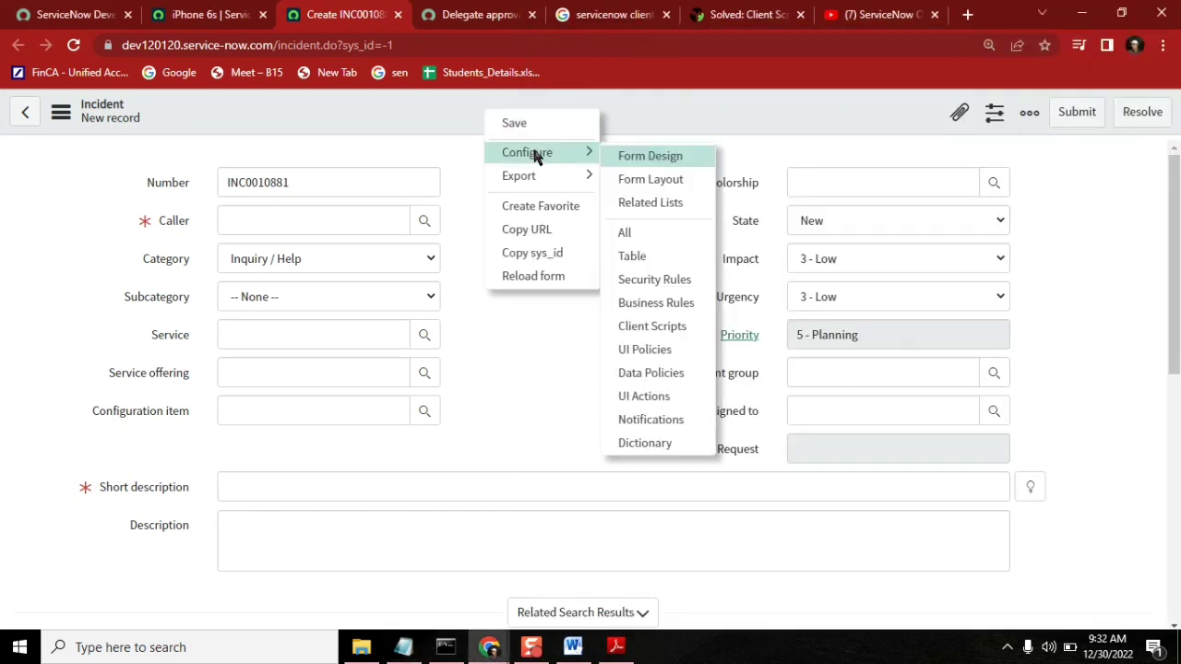
left_click(666, 256)
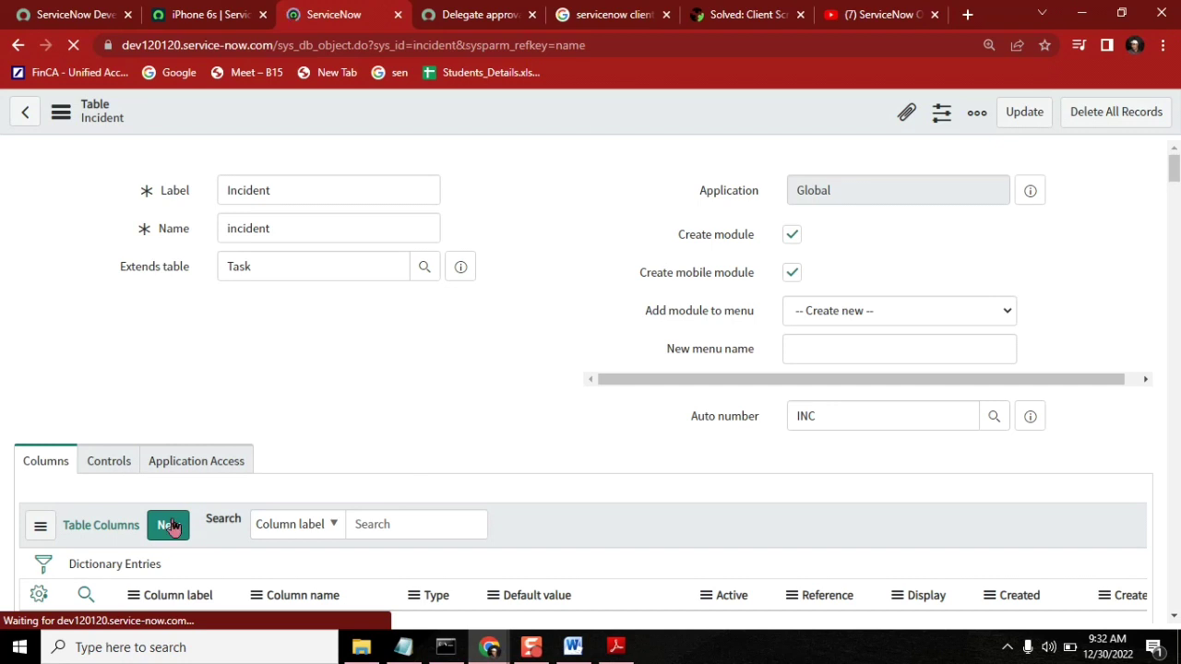
left_click(173, 468)
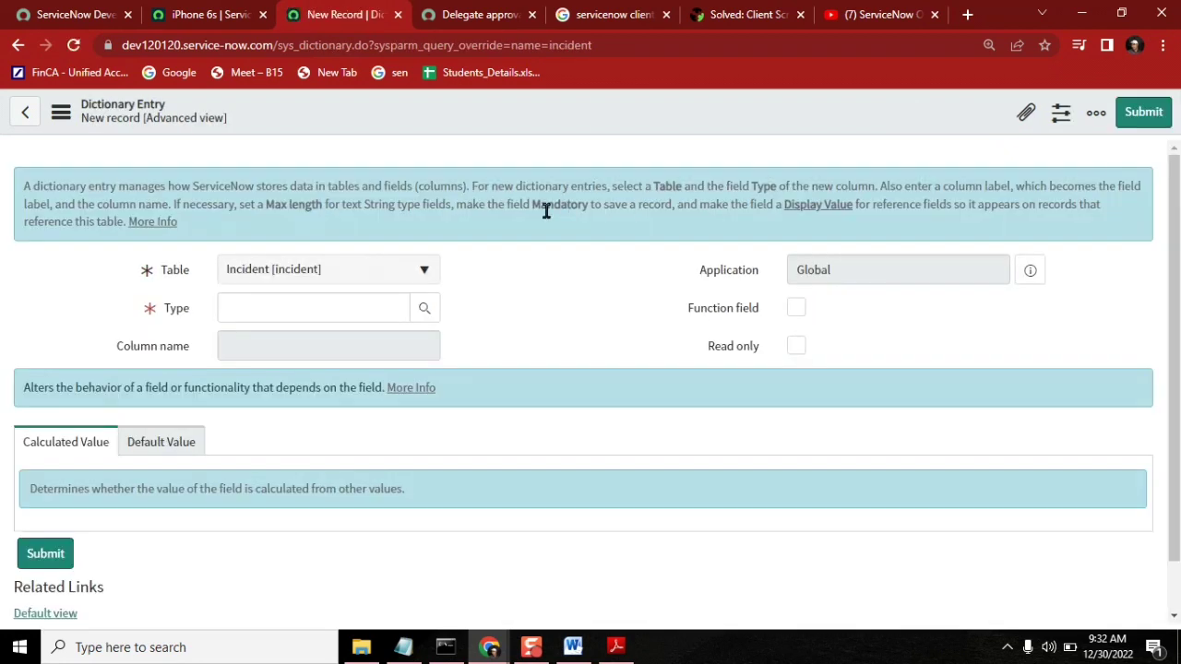
Create a String column labelled Incident Justification with max length 256 and submit it.
left_click(324, 305)
type("string")
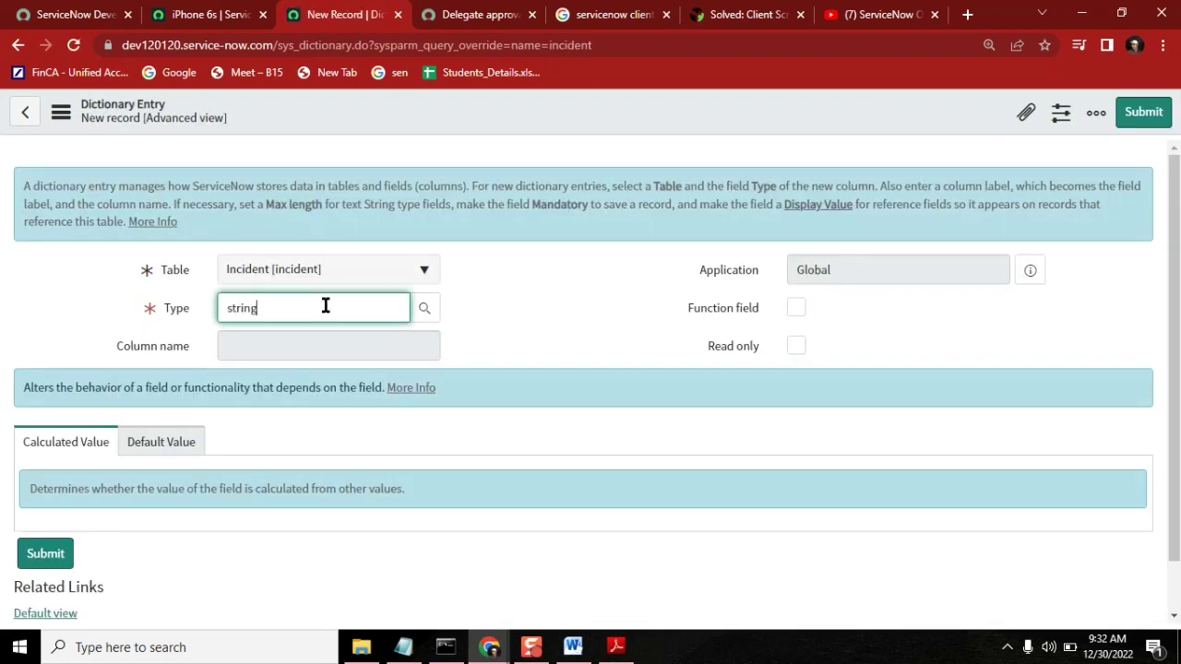
left_click(295, 334)
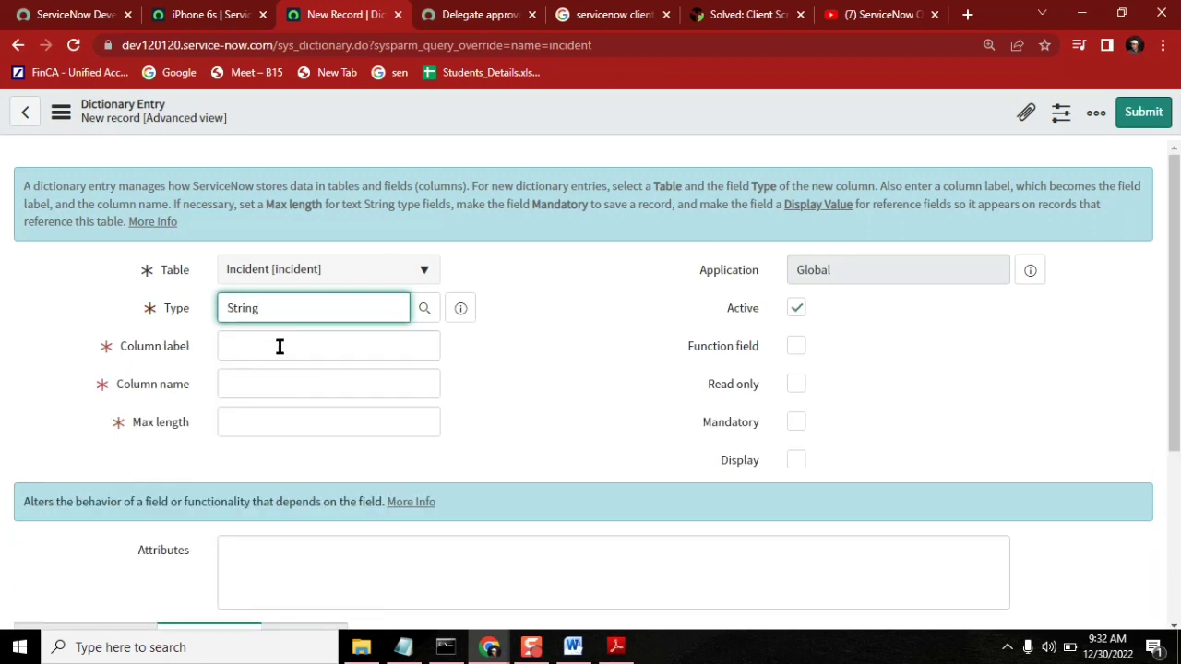
left_click(280, 346)
type("Incide")
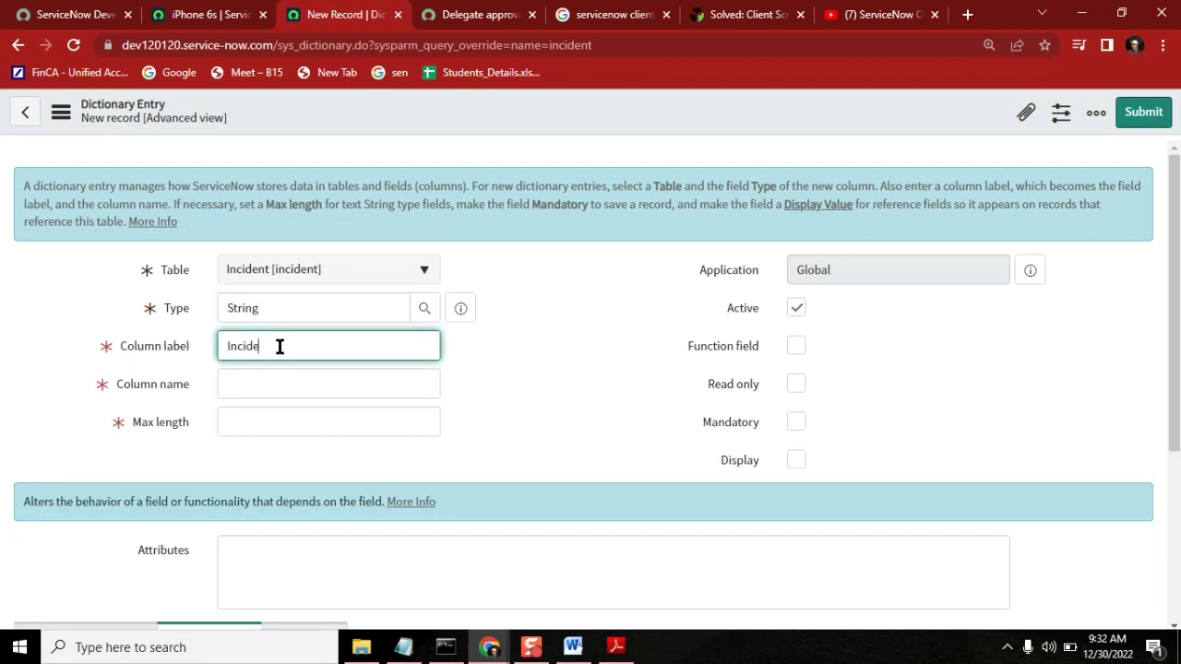
type("nt List")
type("ification")
left_click(401, 419)
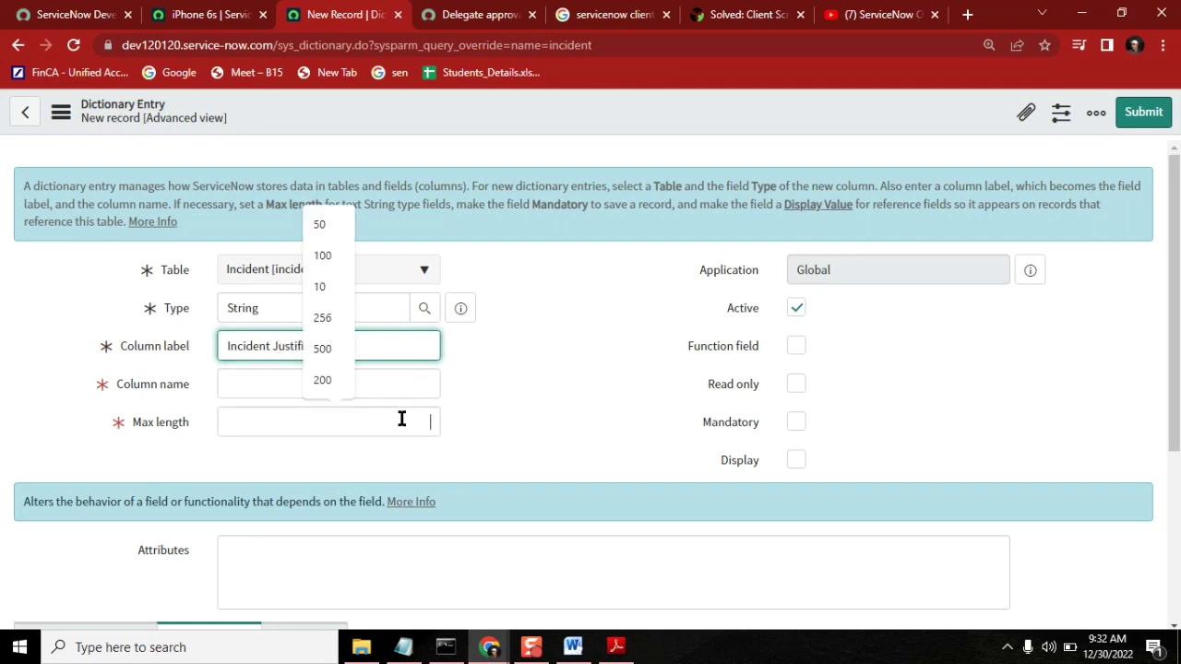
type("256")
left_click(581, 377)
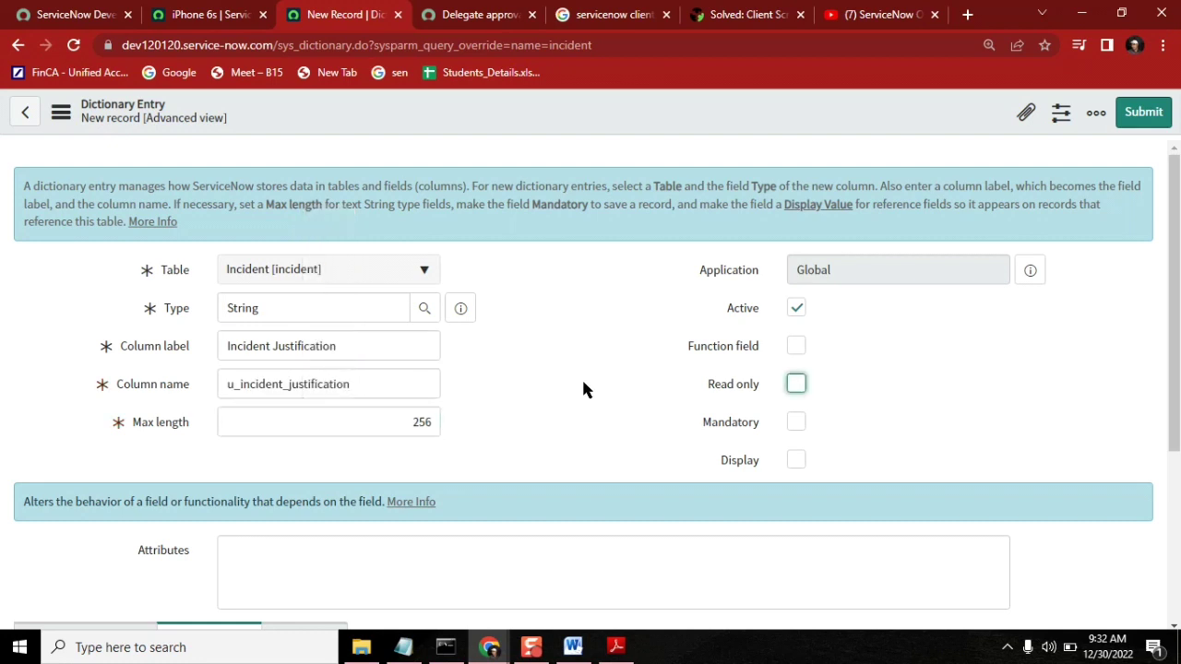
left_click(1141, 120)
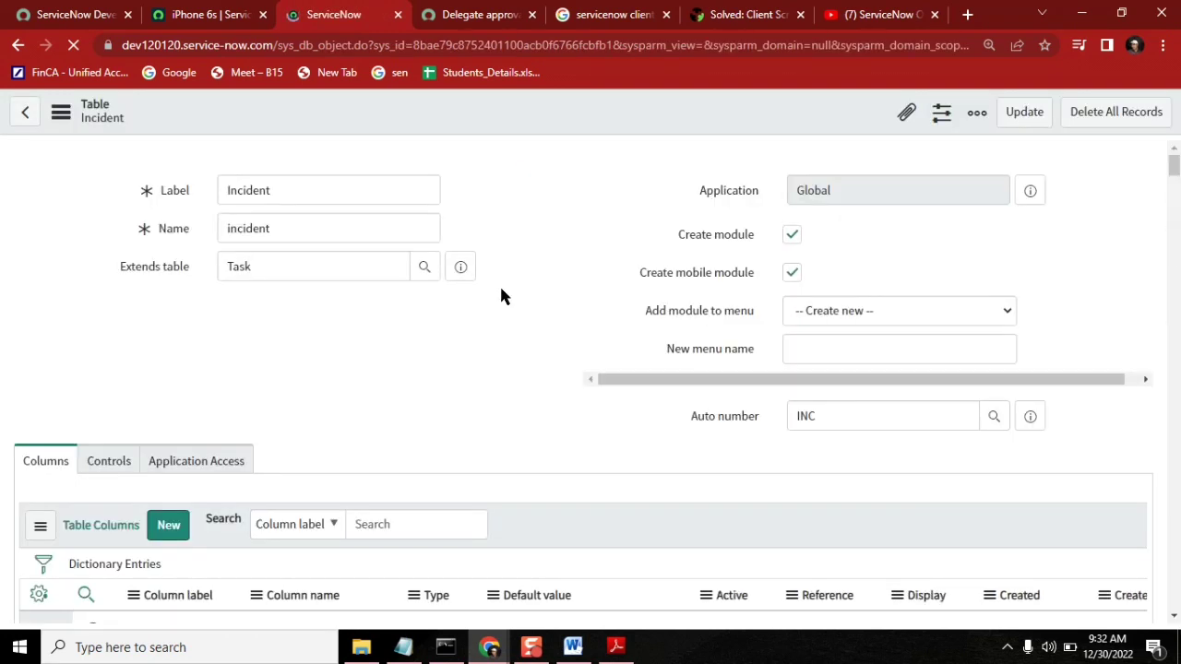
Open a new incident form by entering incident.FORM in the Filter navigator.
left_click(210, 14)
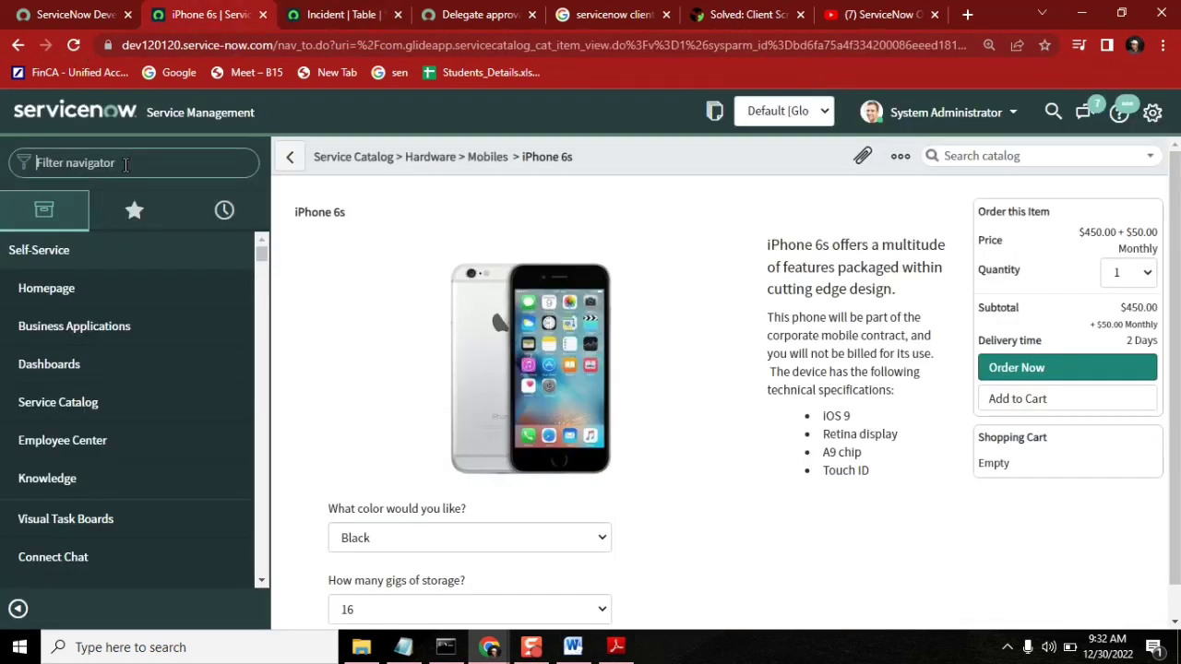
left_click(126, 165)
type("incident")
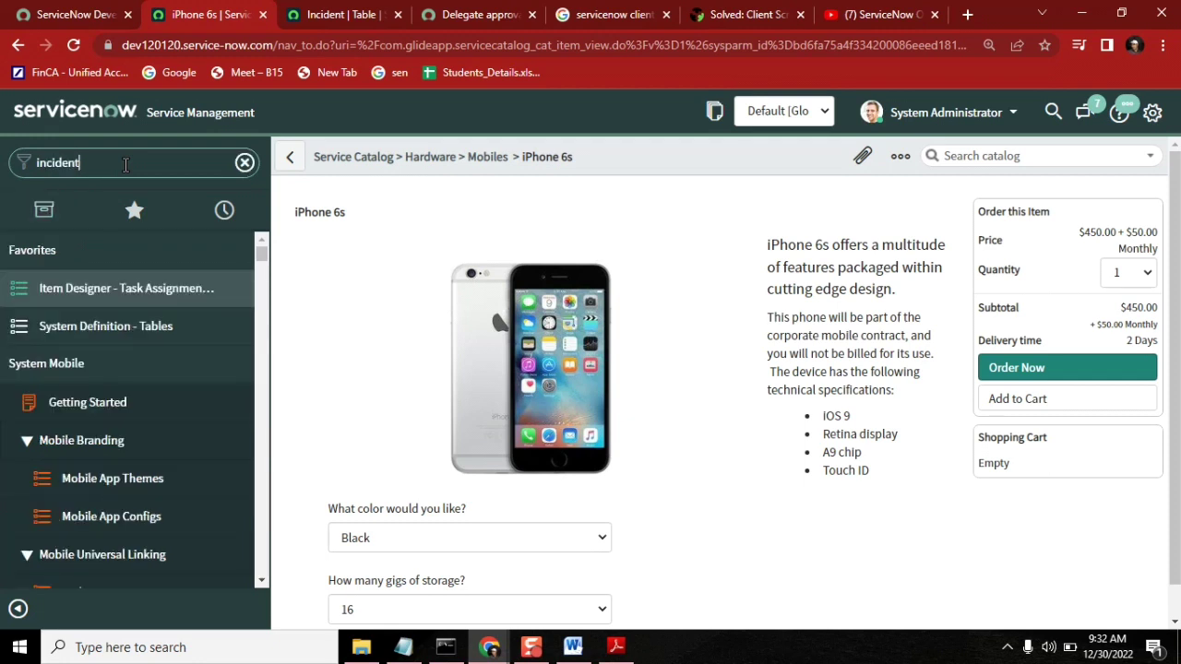
type(".FORM")
key("Return")
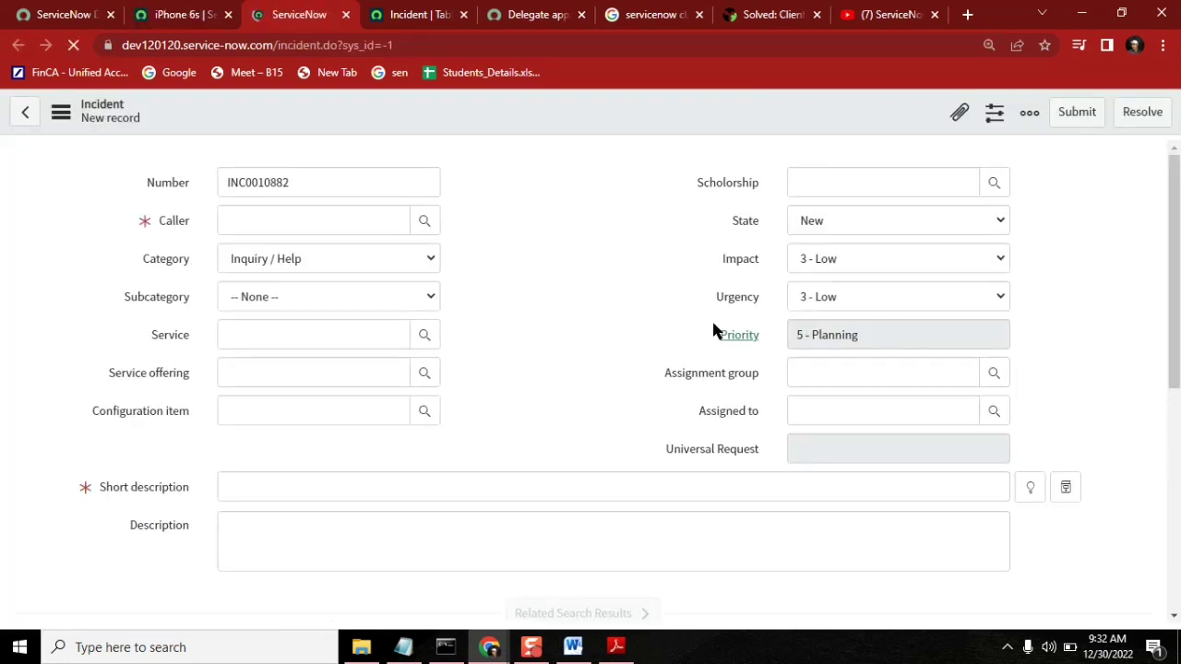
Scroll down to find the new Incident Justification field, then open the form header's context menu.
scroll(662, 600, "down", 4)
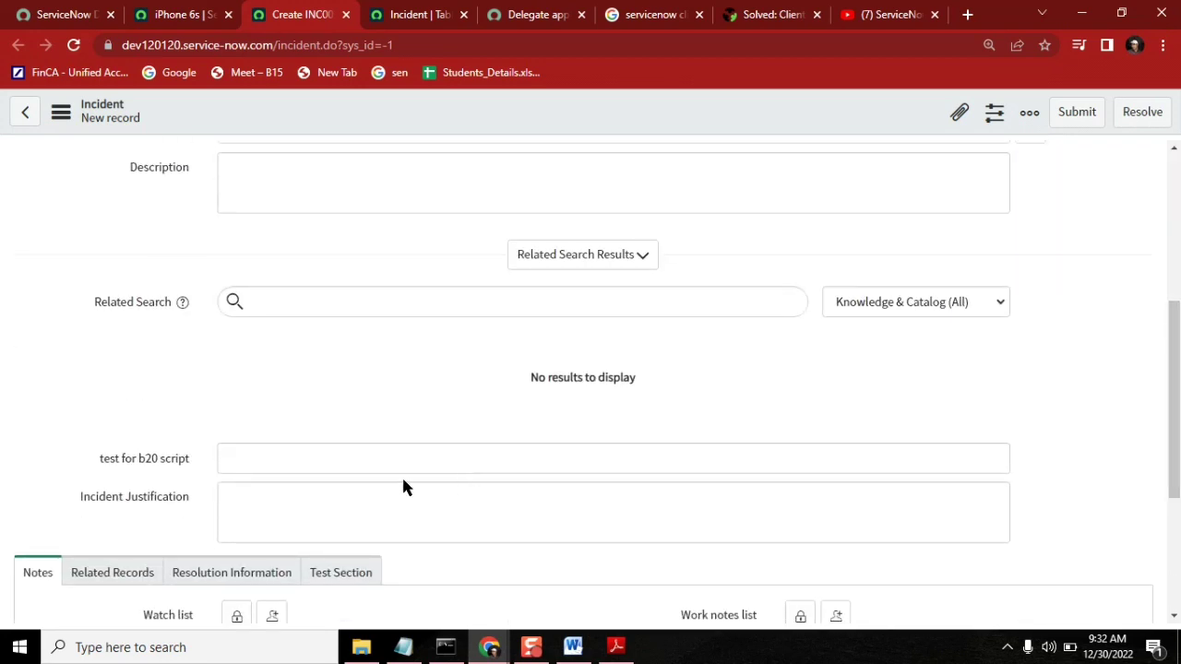
left_click_drag(195, 495, 83, 501)
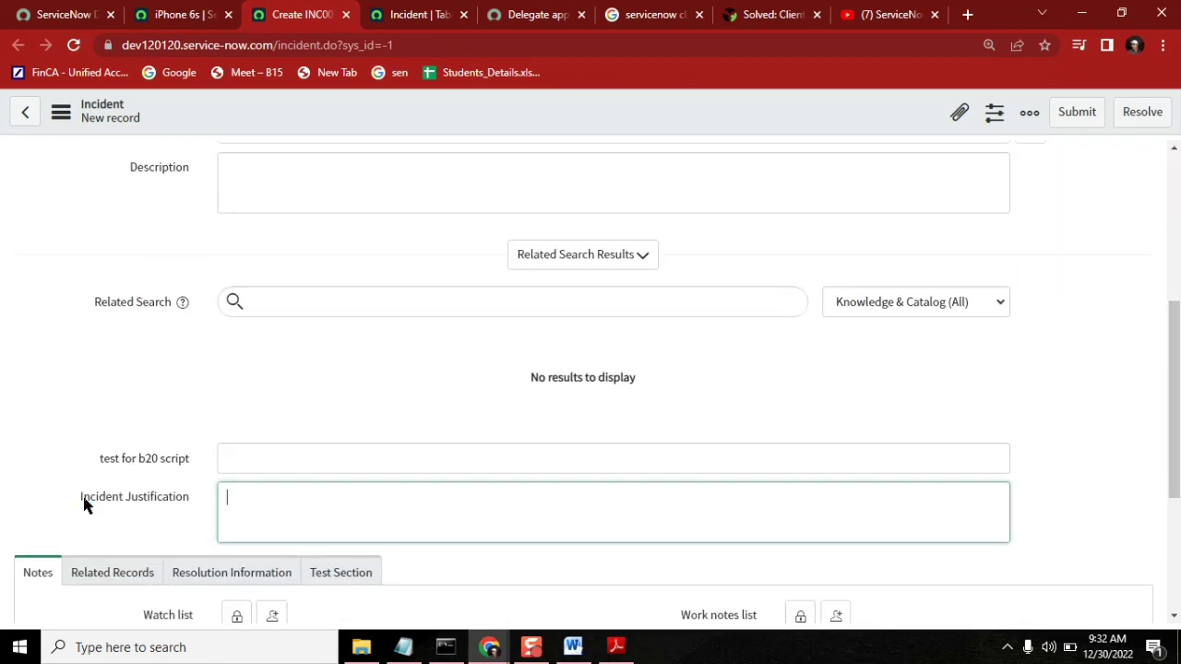
left_click_drag(187, 163, 129, 168)
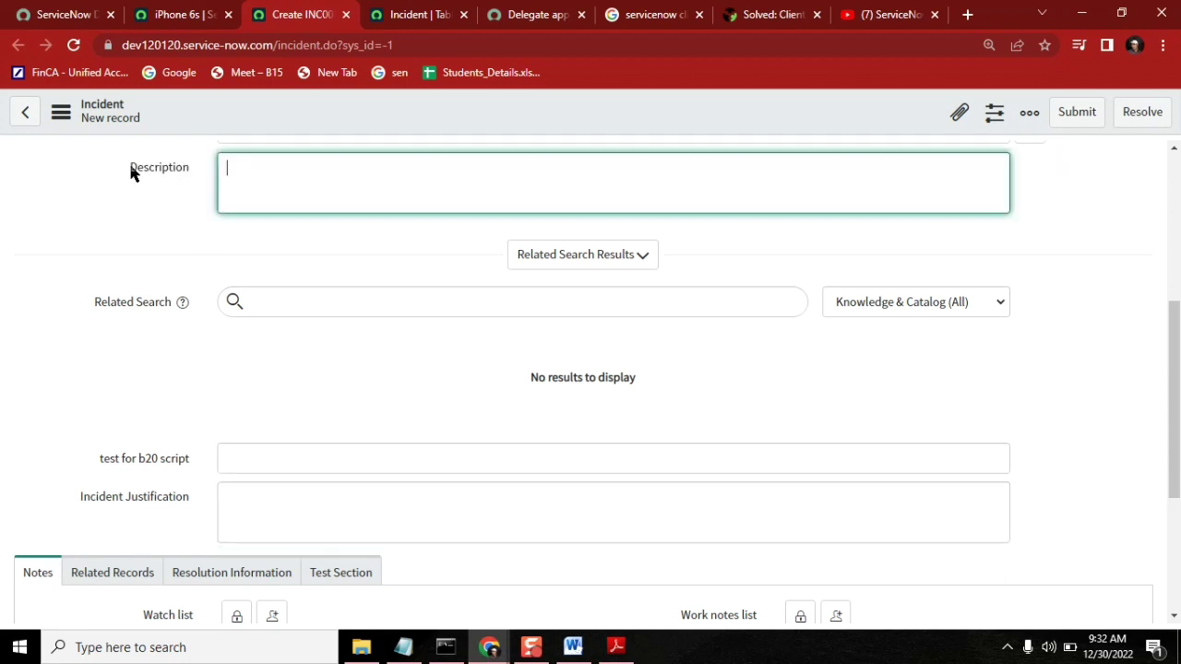
scroll(277, 313, "up", 2)
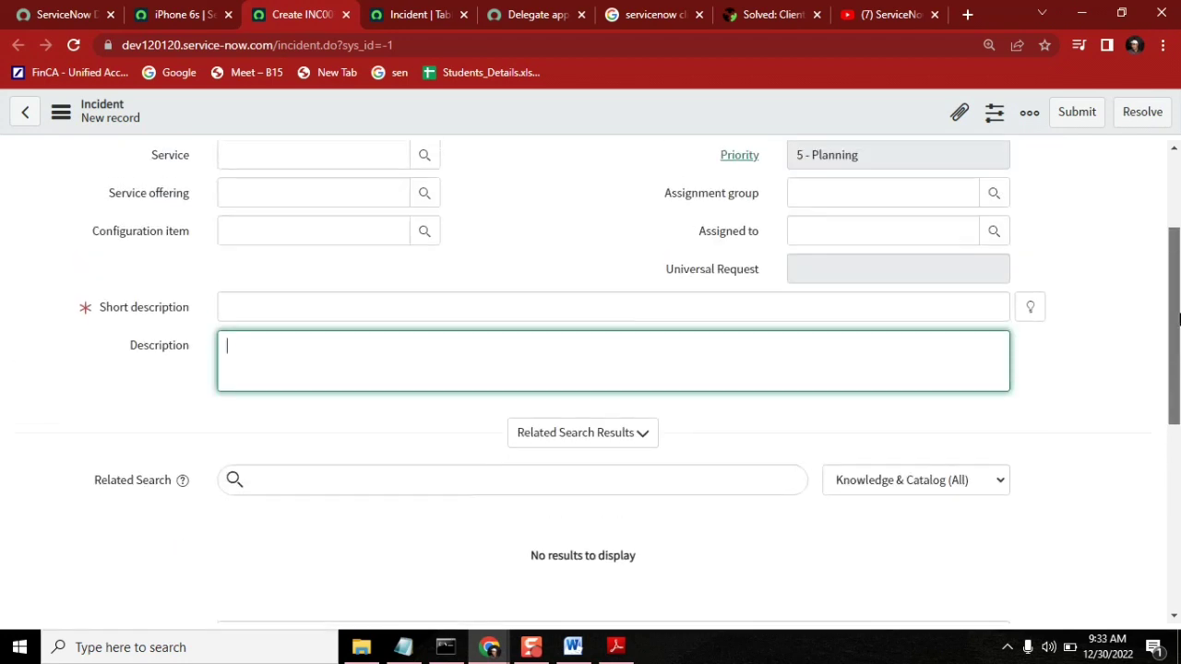
right_click(560, 105)
In Form Layout, move Incident Justification up to sit just below the end_split marker.
mouse_move(609, 144)
left_click(725, 170)
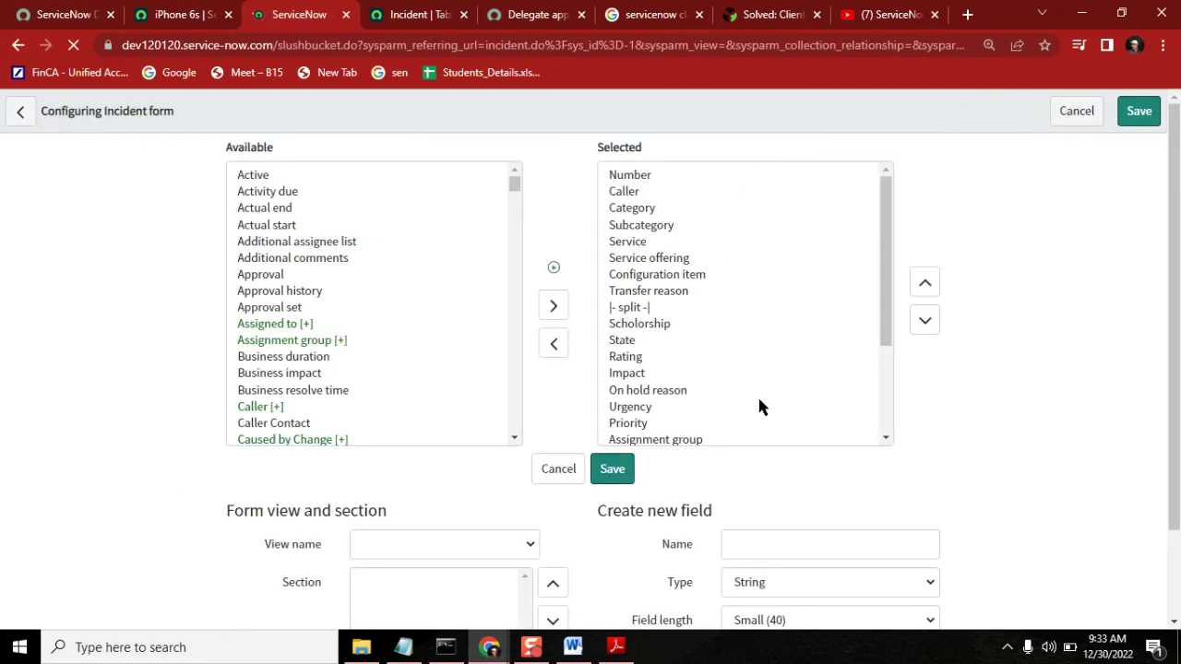
left_click_drag(886, 251, 882, 363)
left_click(710, 432)
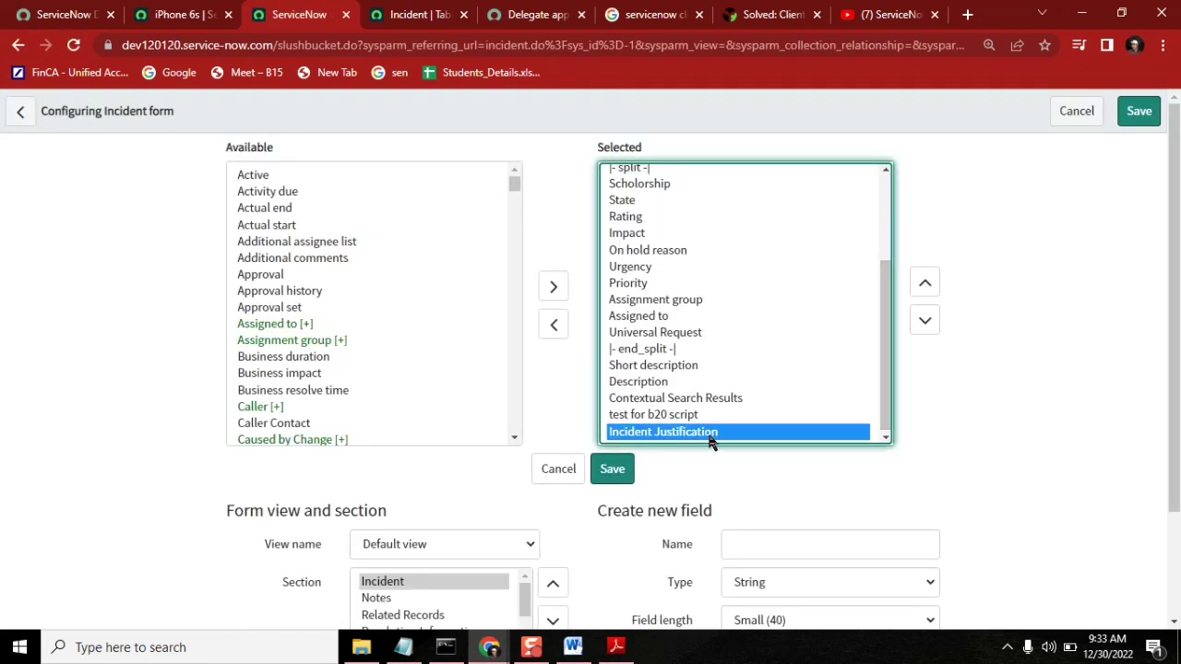
left_click(924, 283)
left_click(924, 284)
left_click(924, 284)
left_click(924, 283)
left_click(925, 284)
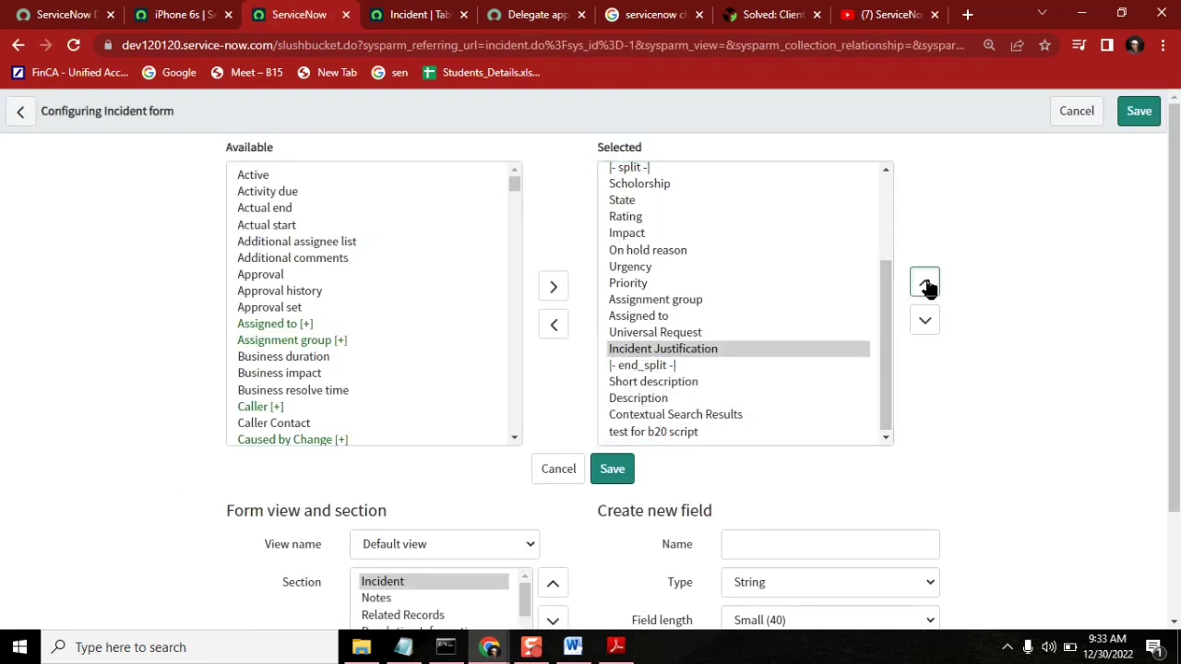
left_click(924, 283)
left_click(925, 323)
left_click(924, 322)
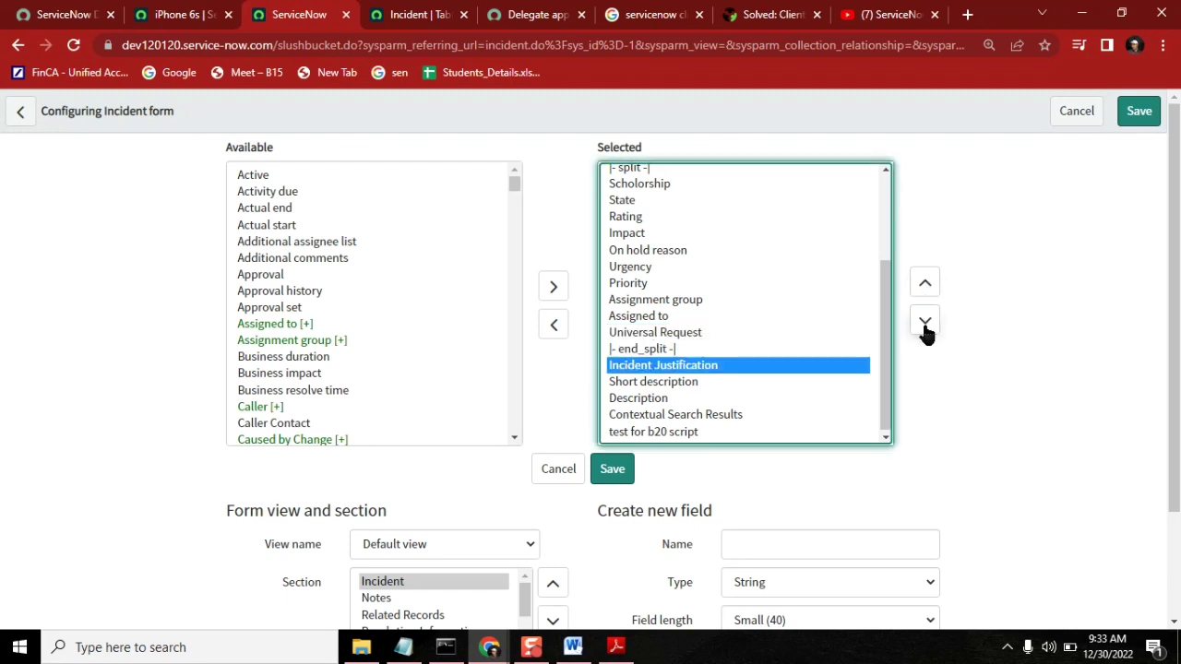
Save the layout and confirm Incident Justification now appears above Short description.
left_click(1156, 110)
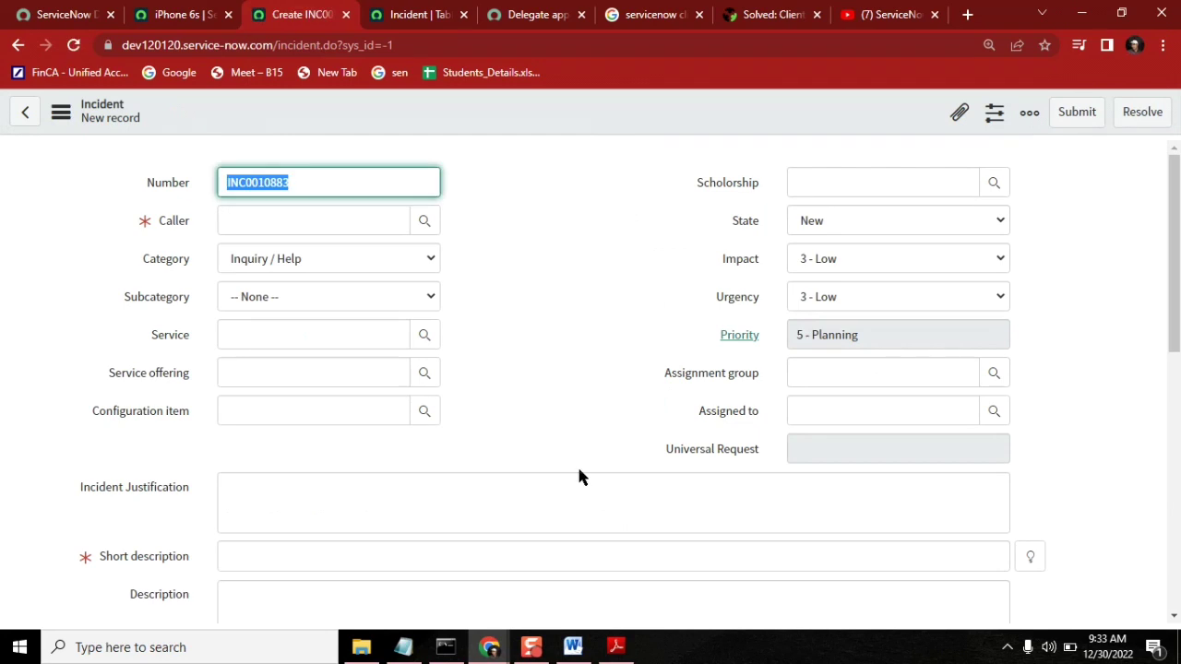
left_click_drag(199, 495, 78, 492)
left_click(73, 490)
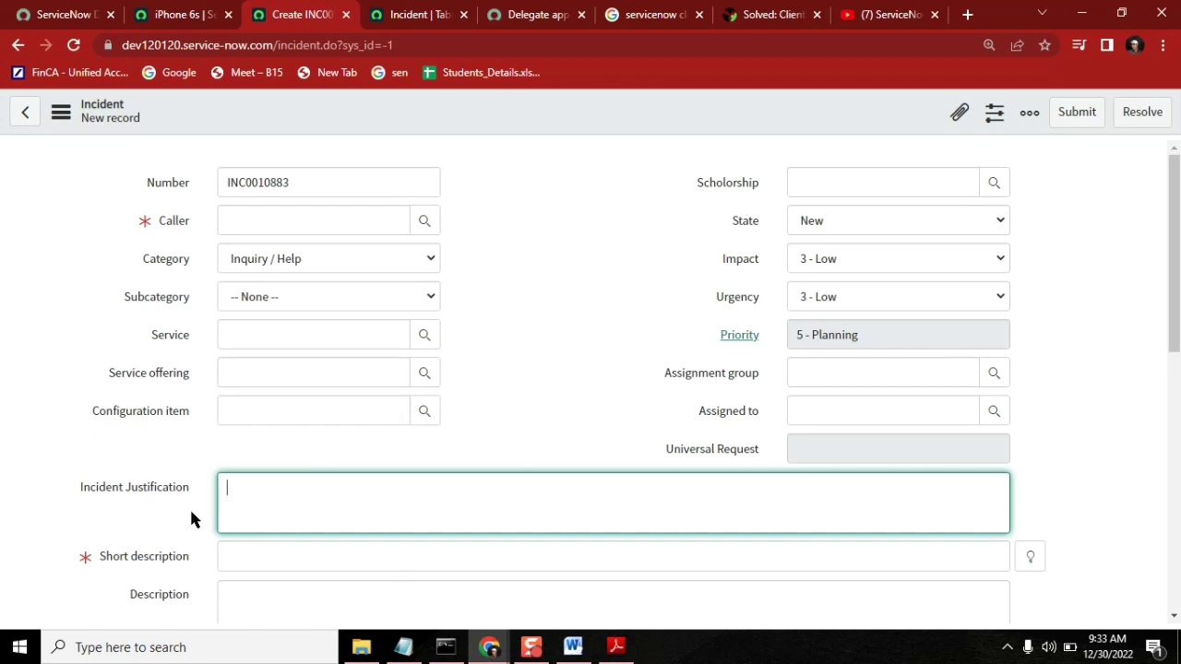
Bring Notepad forward and select the staff counts and the bsi.service-now.com address.
left_click(403, 647)
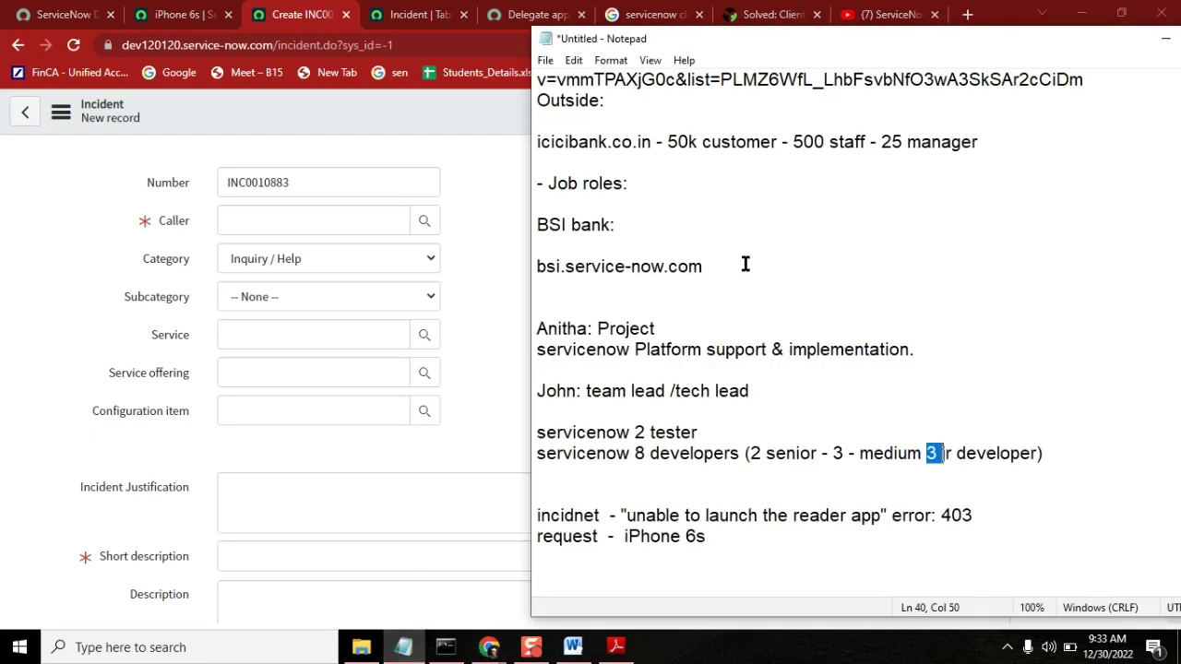
left_click(977, 145)
left_click(670, 145, "shift")
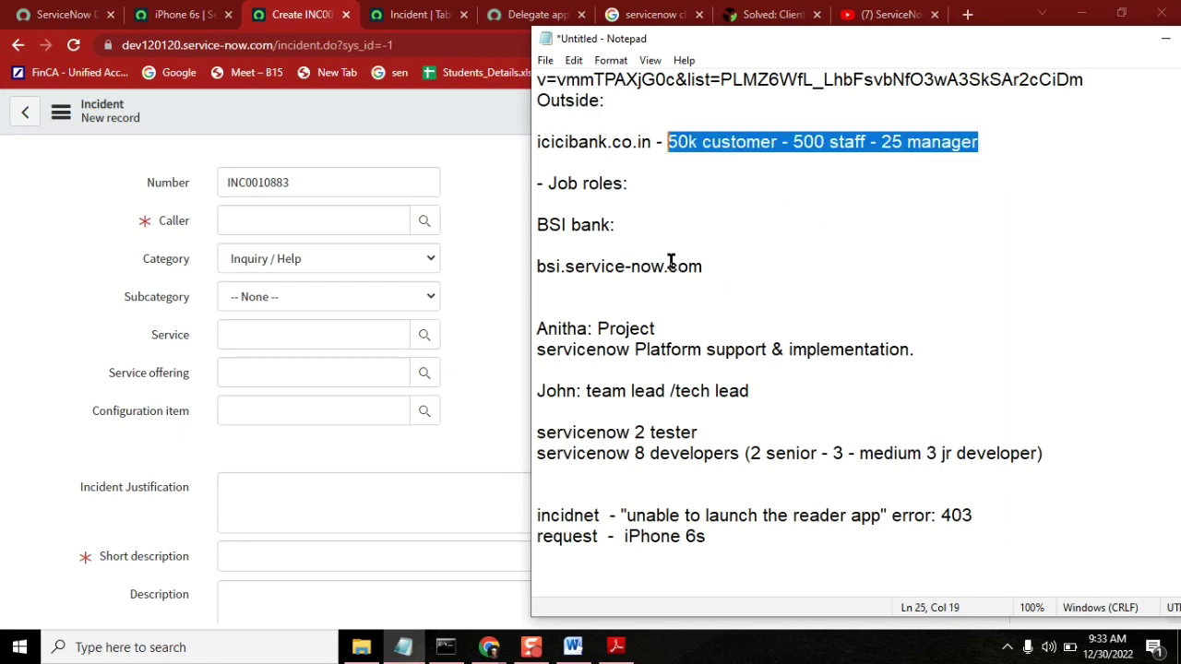
left_click_drag(714, 274, 538, 267)
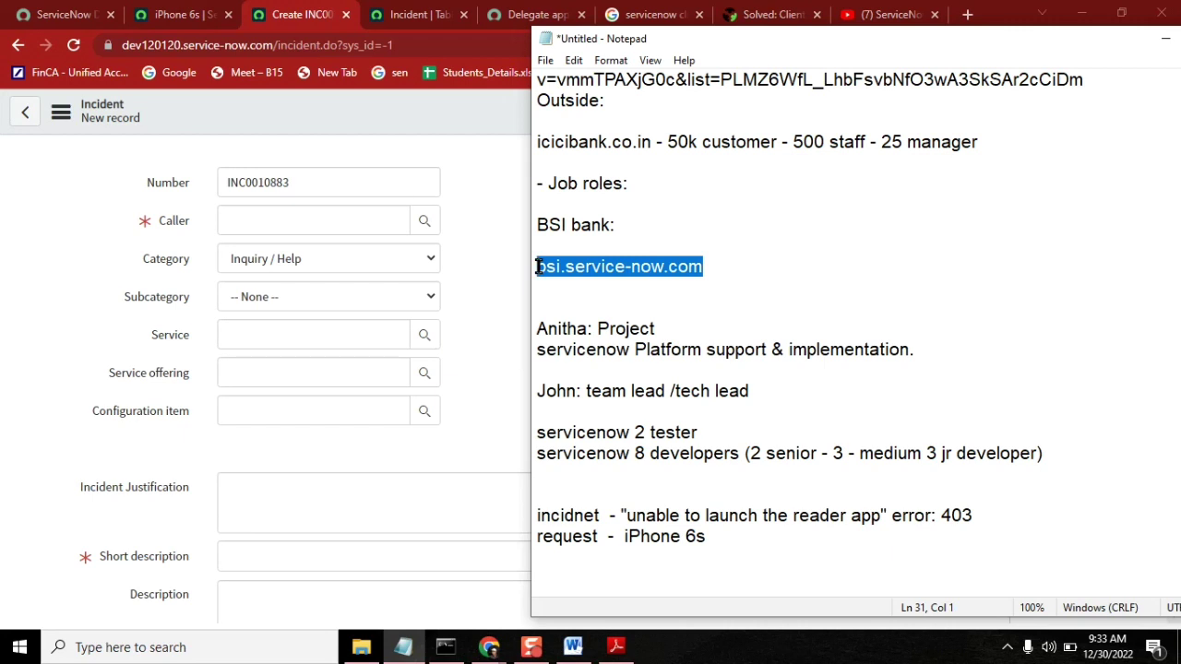
Briefly bring up the Google Meet video-call window, then minimize it.
mouse_move(489, 647)
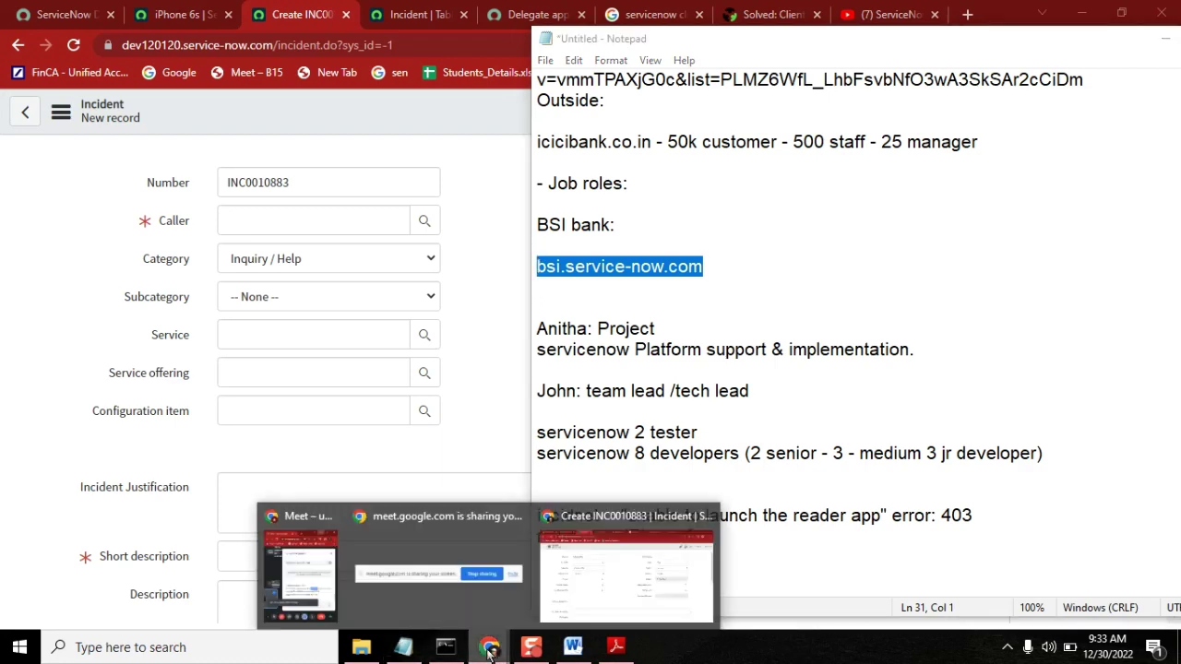
left_click(286, 581)
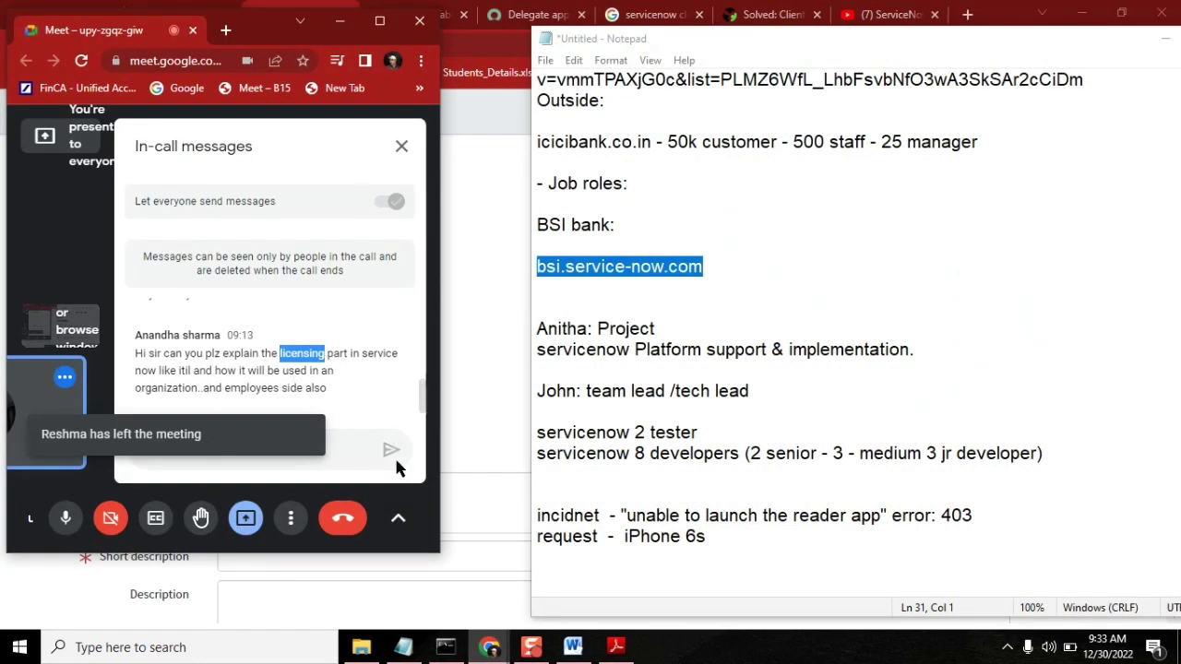
left_click(340, 20)
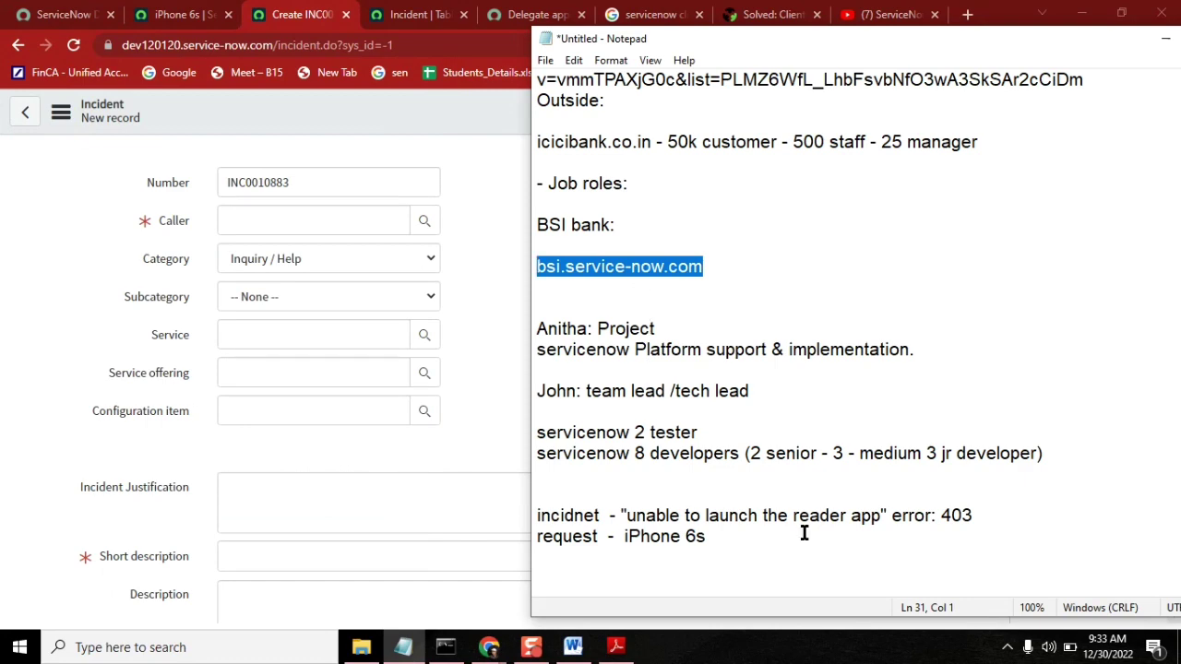
In the course-details PDF, select syllabus item 6 on tables and columns.
left_click(635, 650)
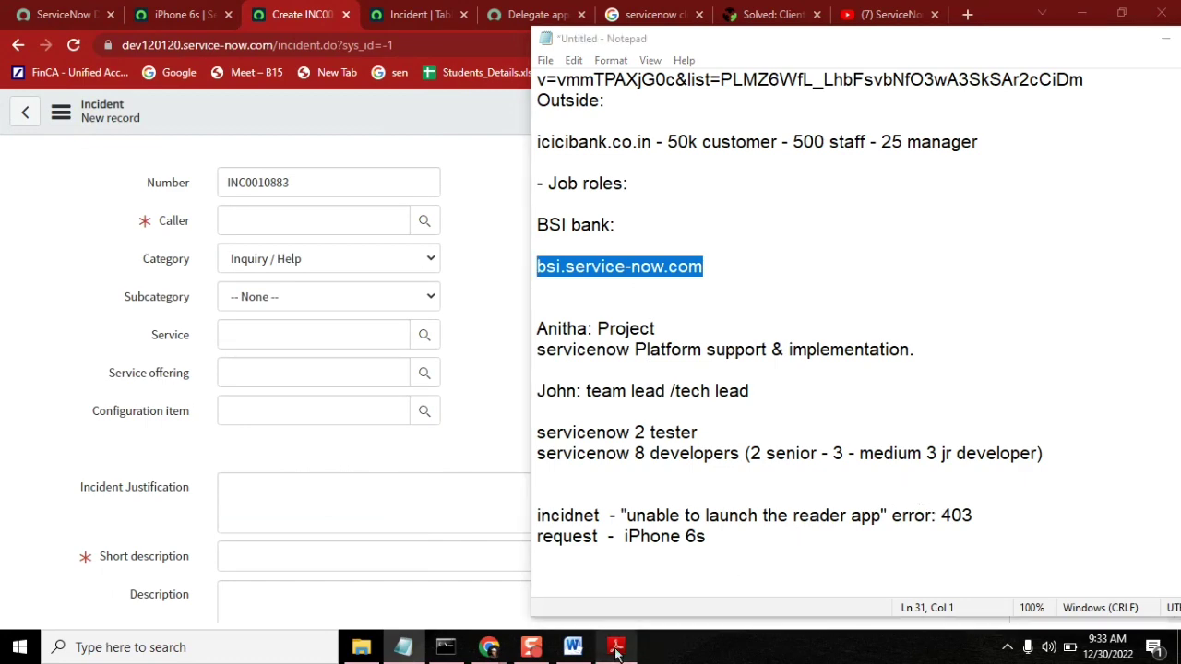
left_click_drag(996, 521, 996, 233)
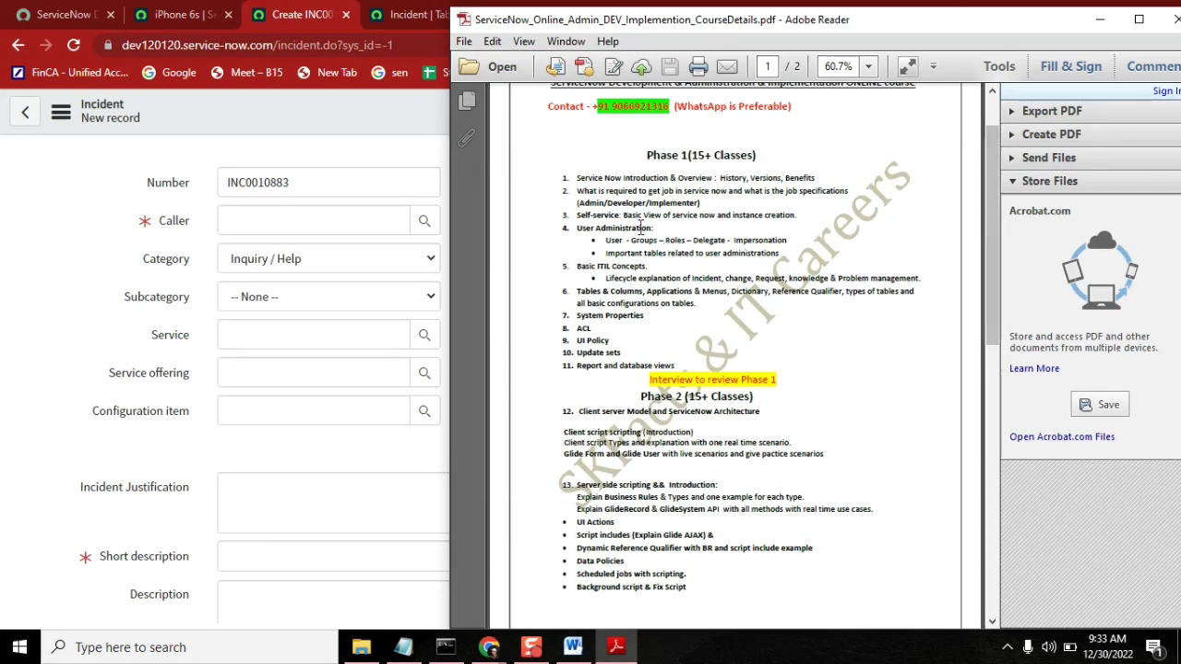
left_click_drag(574, 292, 700, 305)
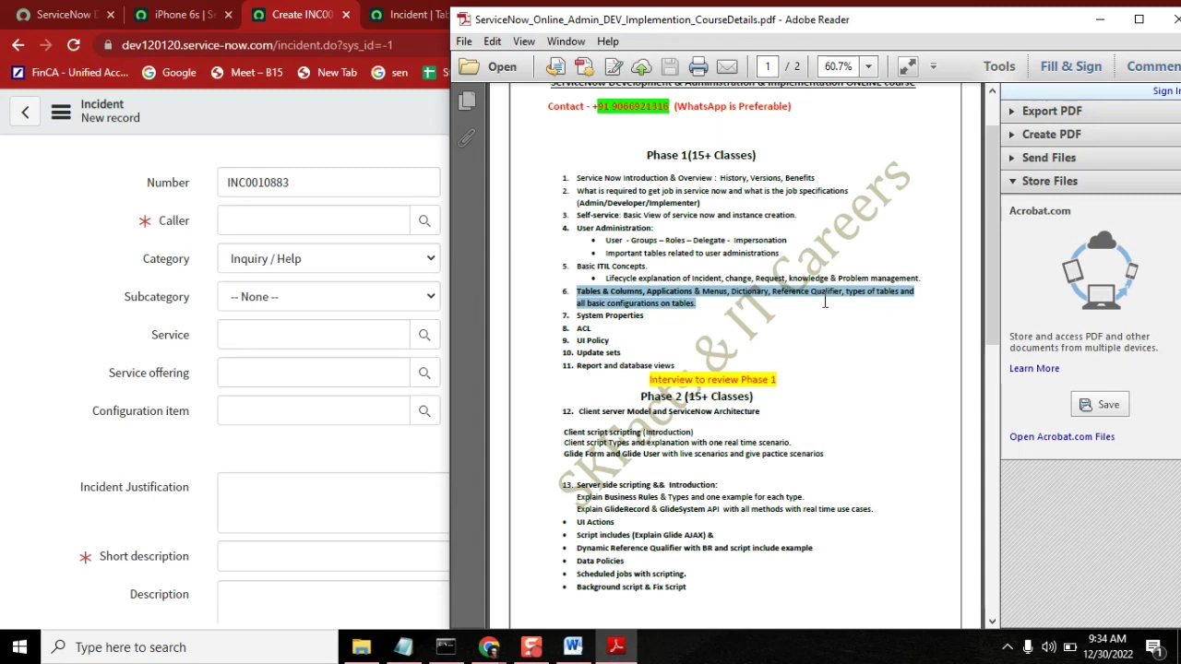
left_click(399, 100)
right_click(400, 100)
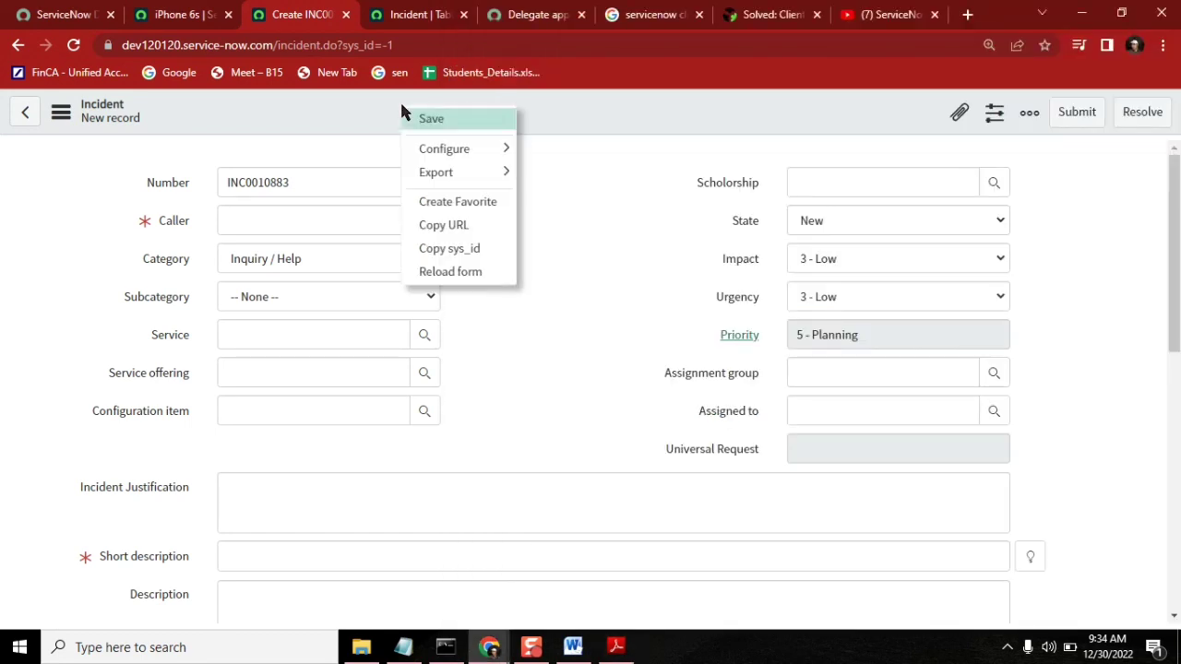
mouse_move(499, 150)
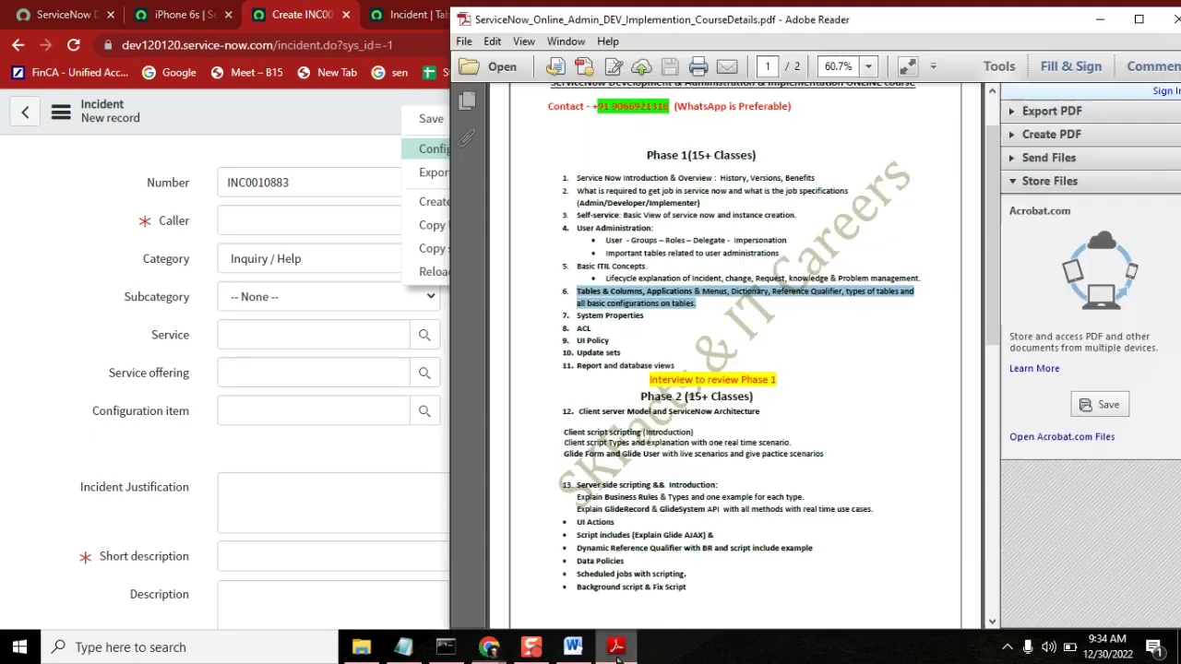
left_click(617, 646)
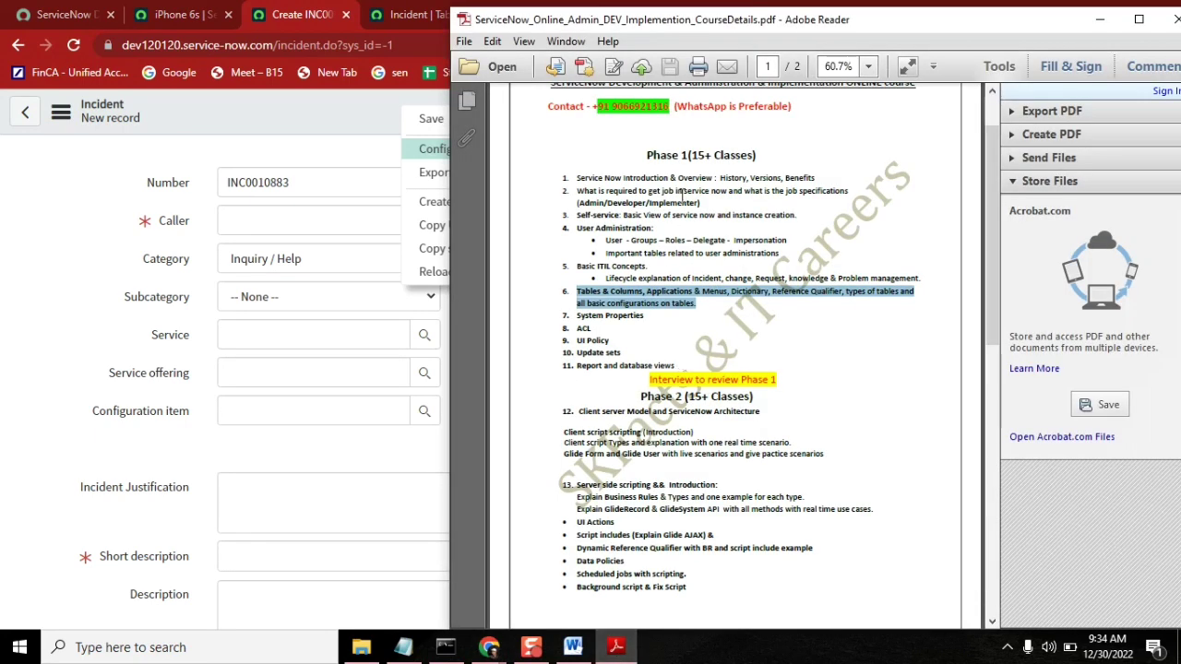
double_click(596, 304)
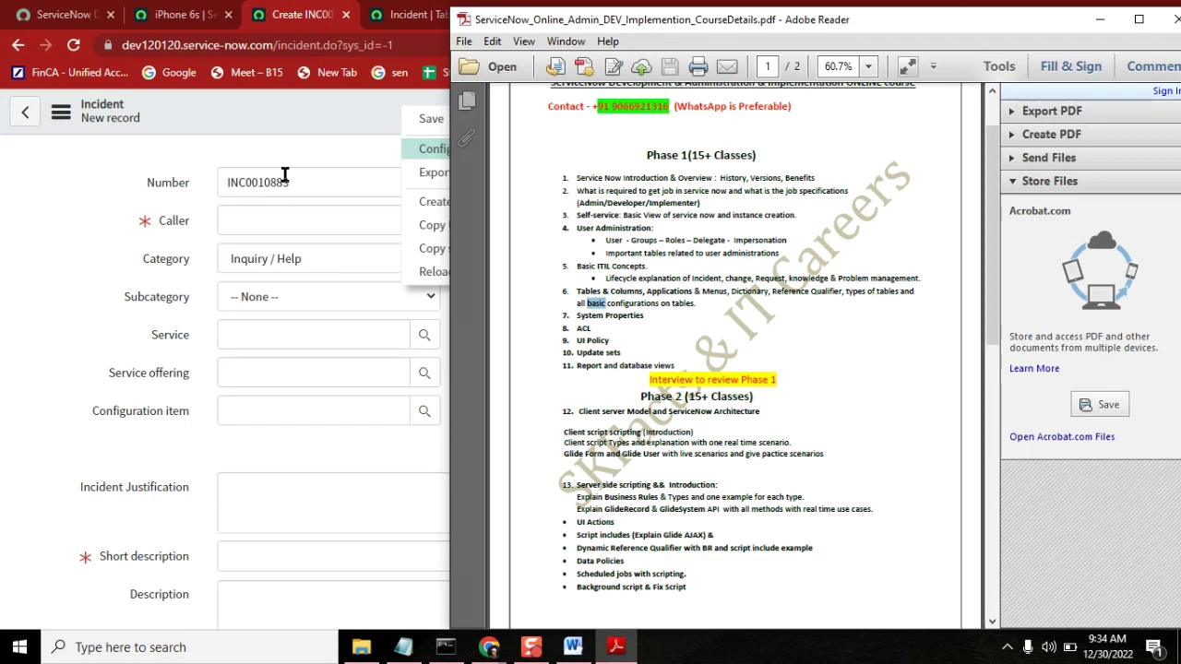
Glance at the iPhone 6s item, select the PDF's Service Catalogs topic, and return to the incident form.
key("alt+Tab")
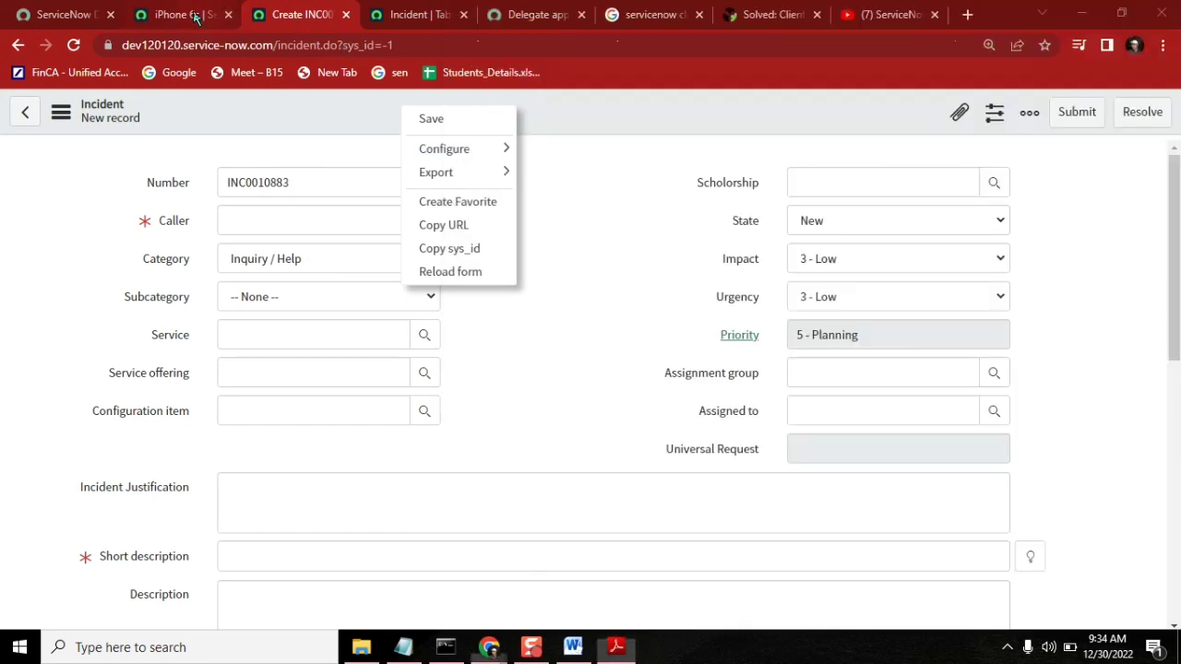
left_click(189, 14)
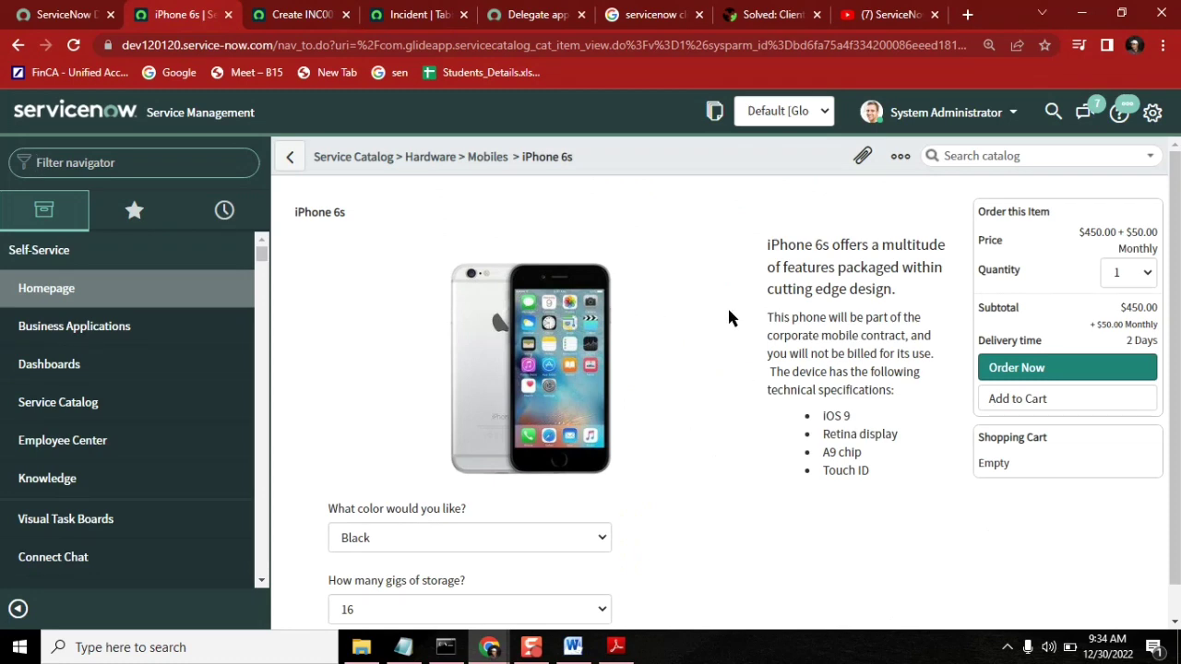
key("alt+Tab")
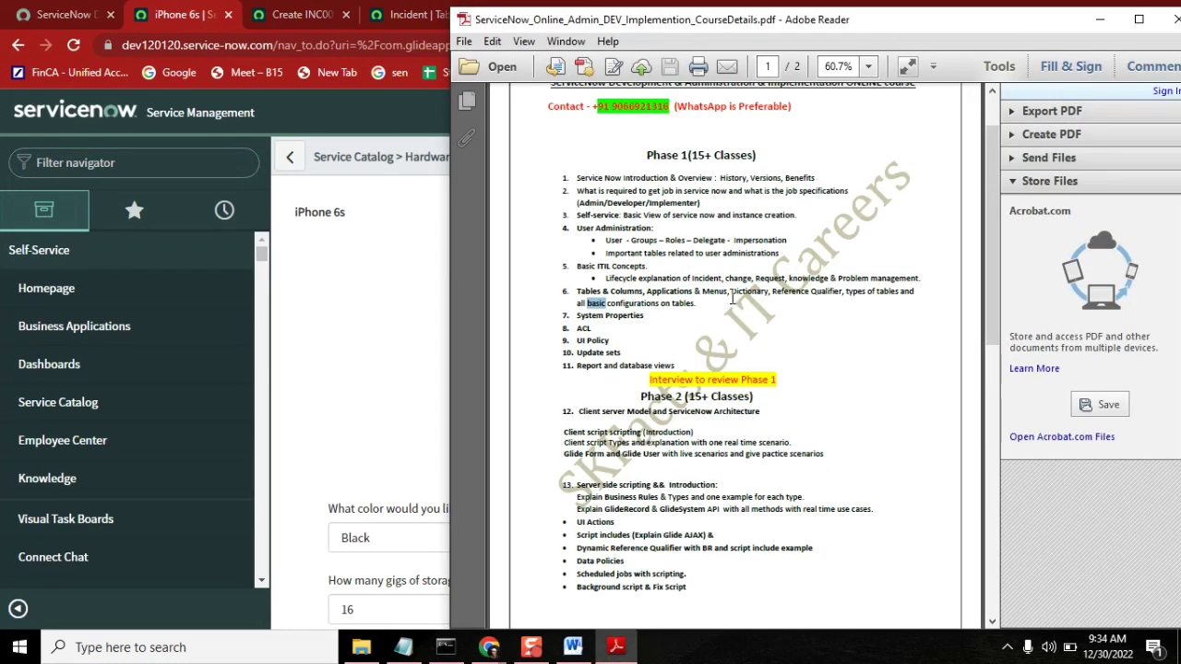
scroll(1004, 339, "down", 2)
scroll(1004, 339, "down", 3)
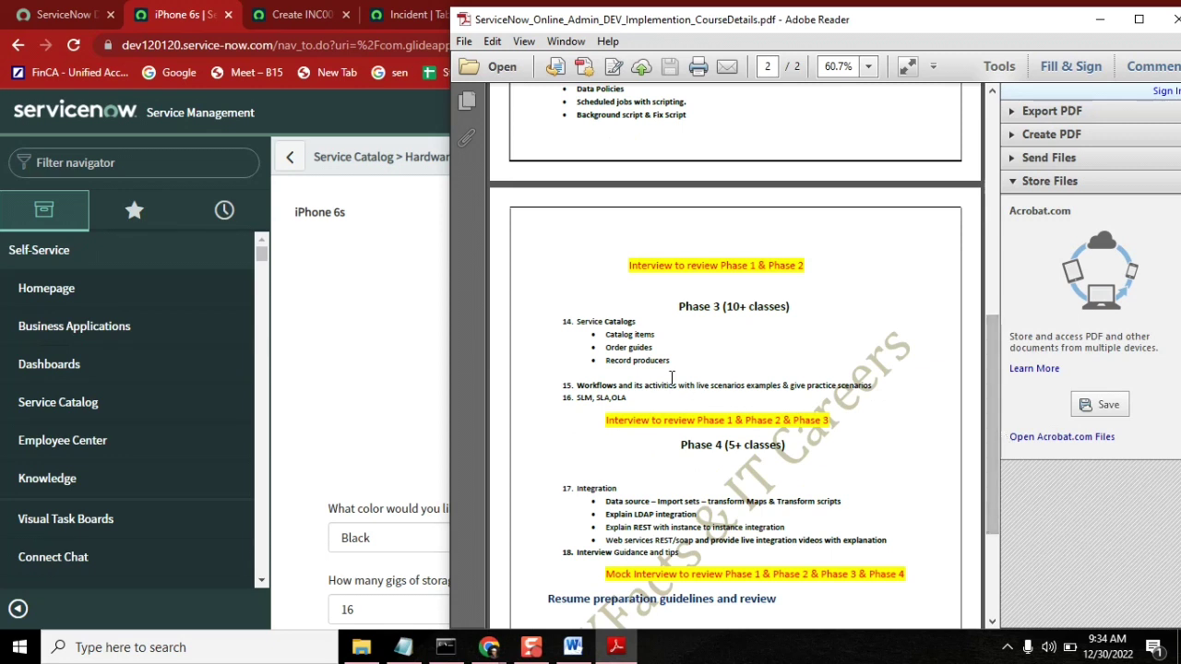
left_click_drag(682, 359, 565, 320)
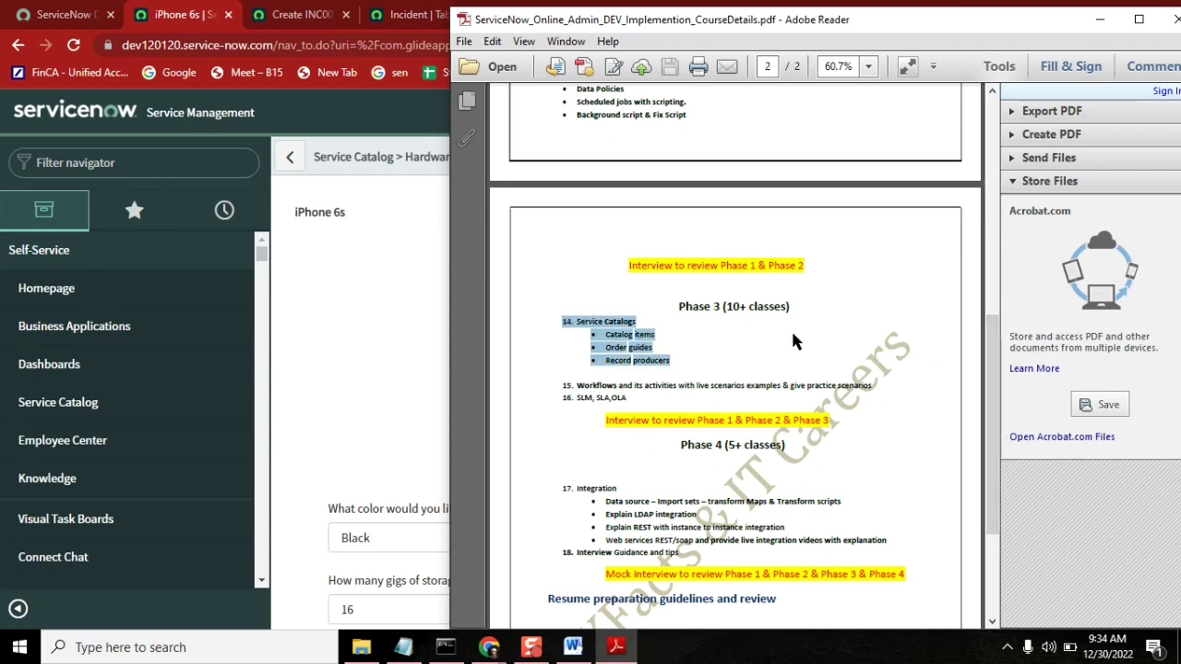
left_click(406, 249)
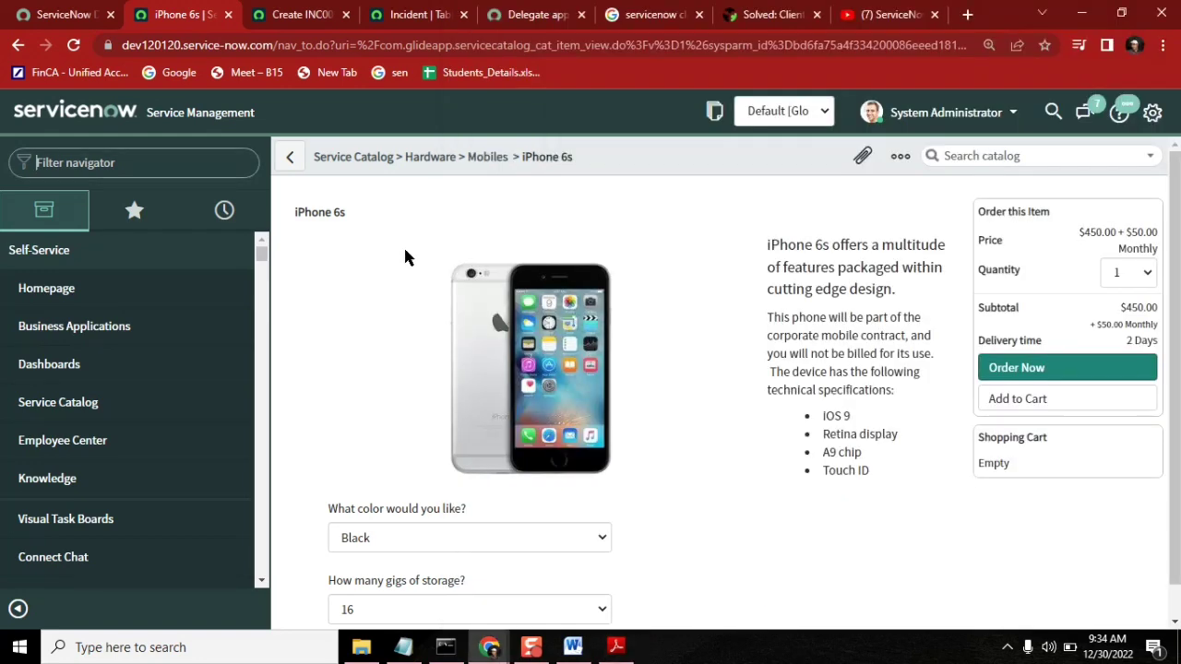
left_click(300, 13)
Set Impact and Urgency both to 1 - High, giving Priority 1 - Critical.
double_click(120, 489)
left_click(151, 499)
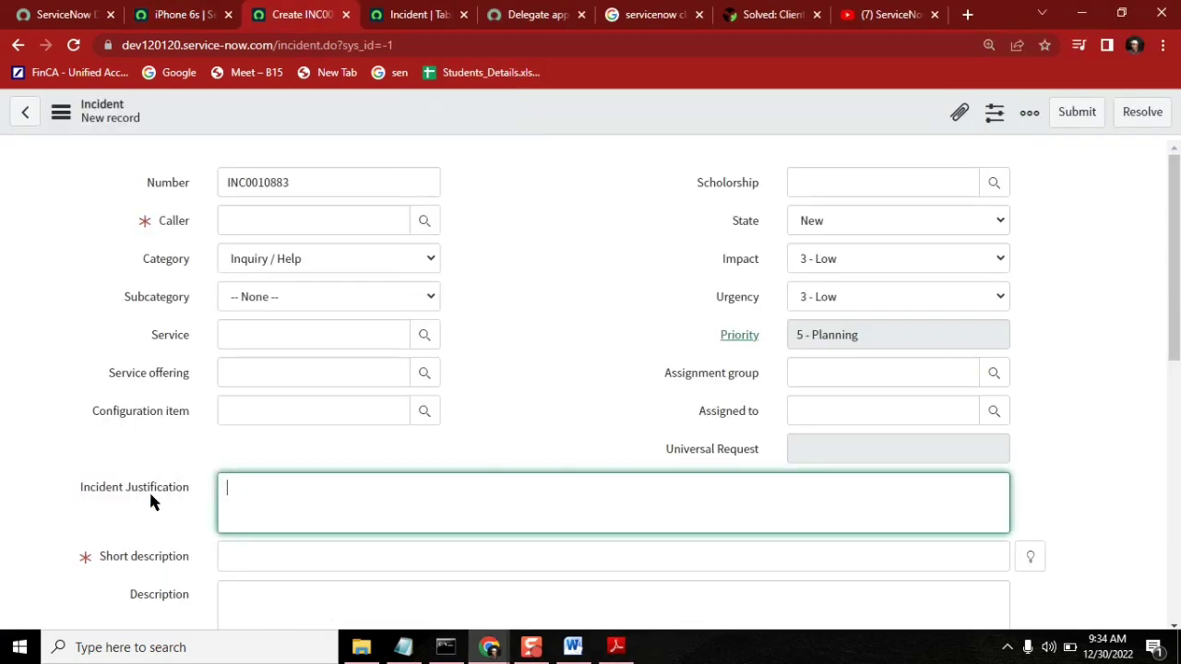
left_click(833, 260)
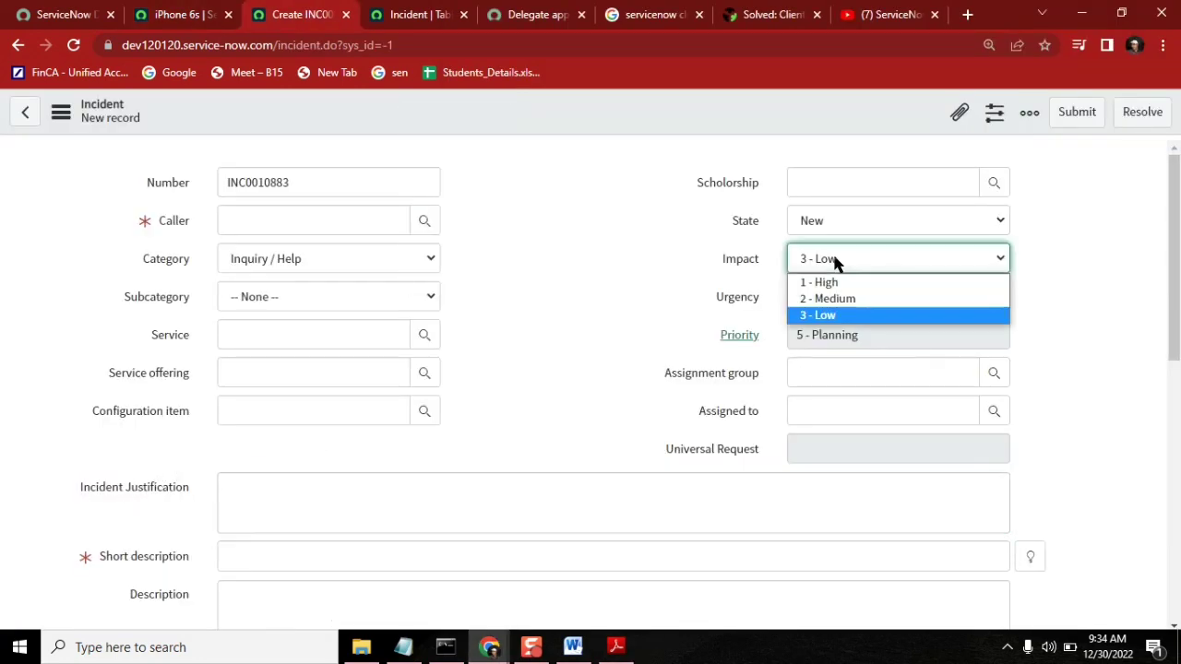
left_click(825, 214)
left_click(886, 296)
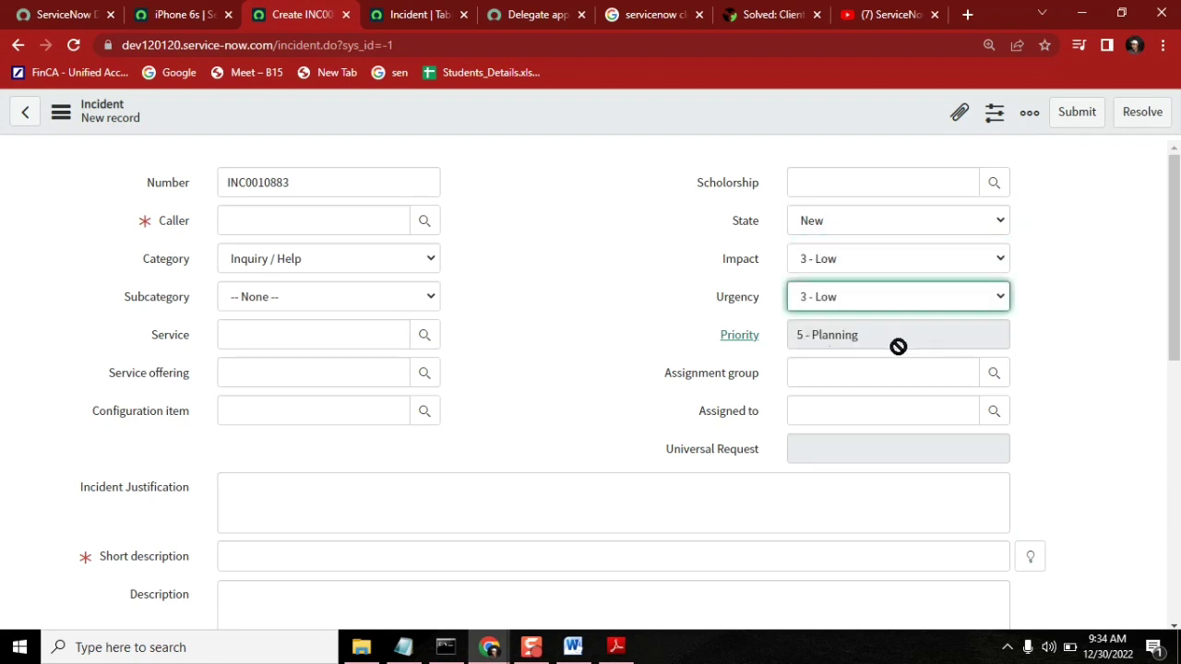
left_click(872, 256)
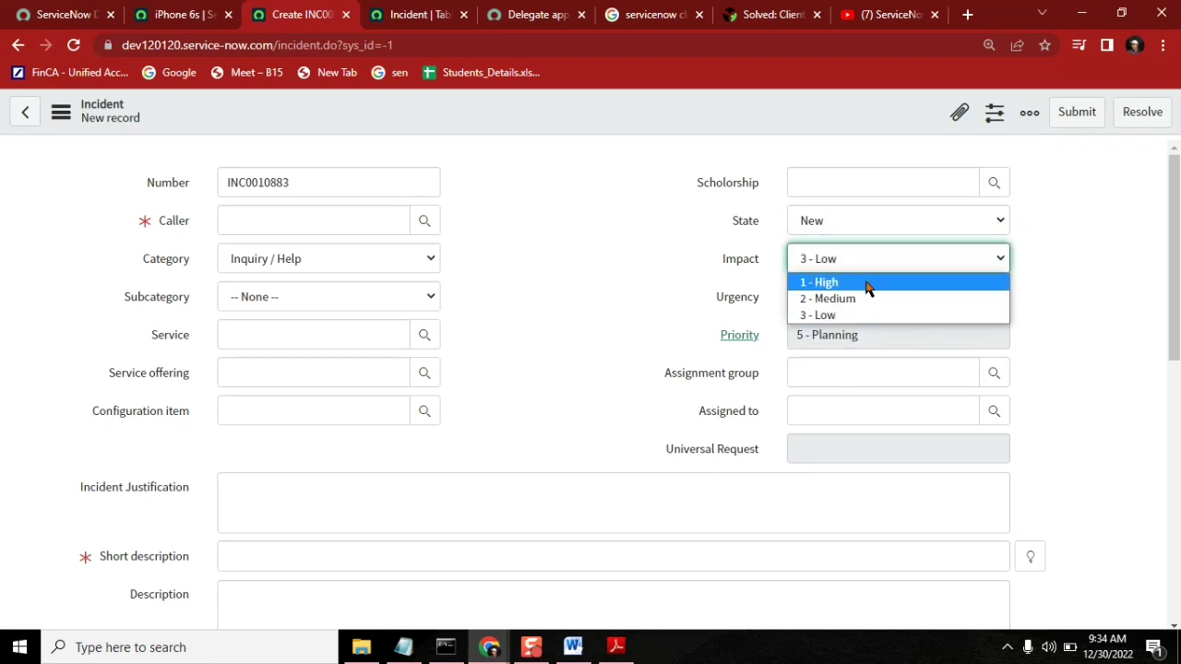
left_click(860, 281)
left_click(852, 295)
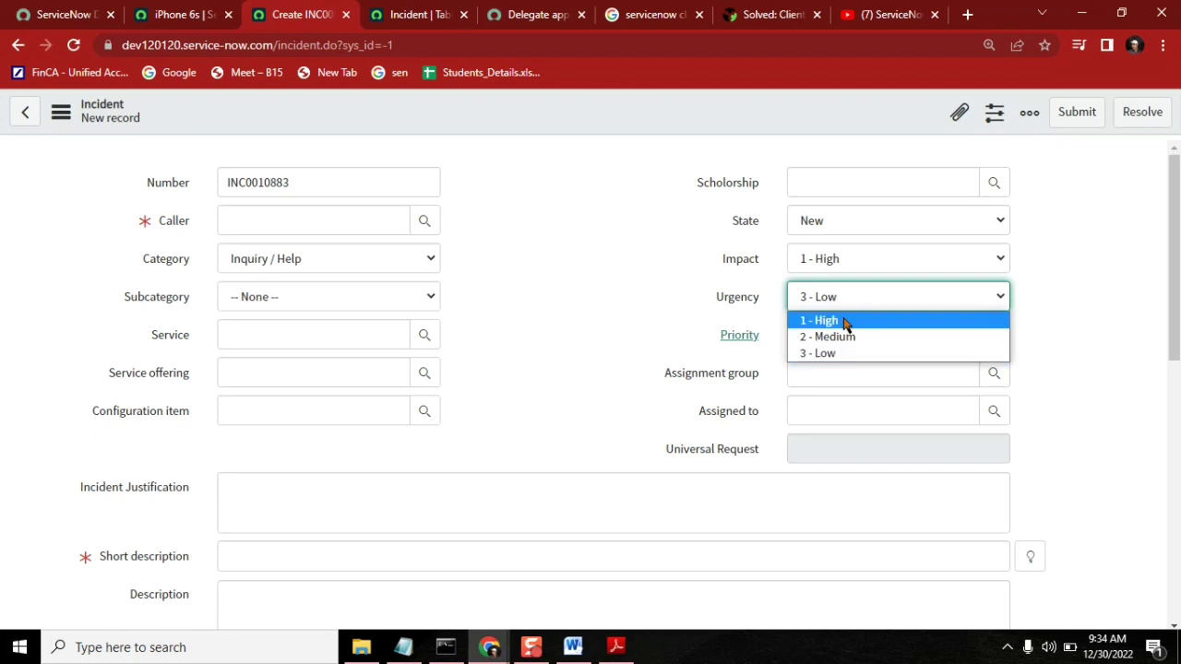
left_click(847, 320)
left_click(866, 335)
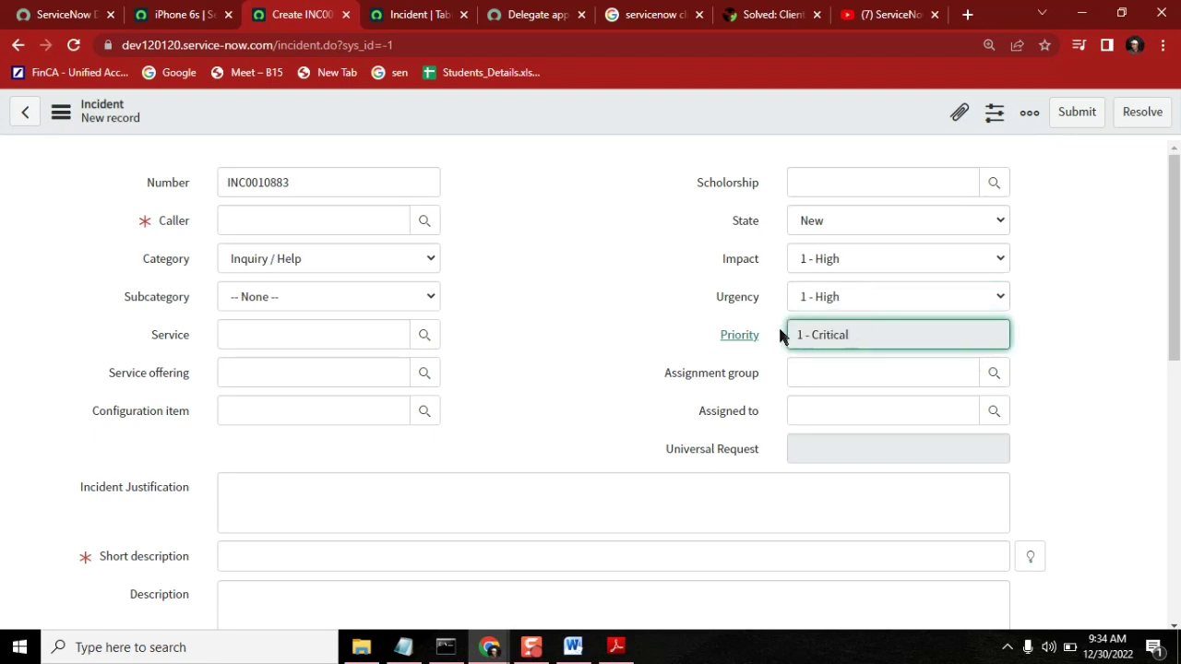
Lower Impact to 2 - Medium so Priority recalculates to 2 - High.
left_click_drag(192, 486, 71, 486)
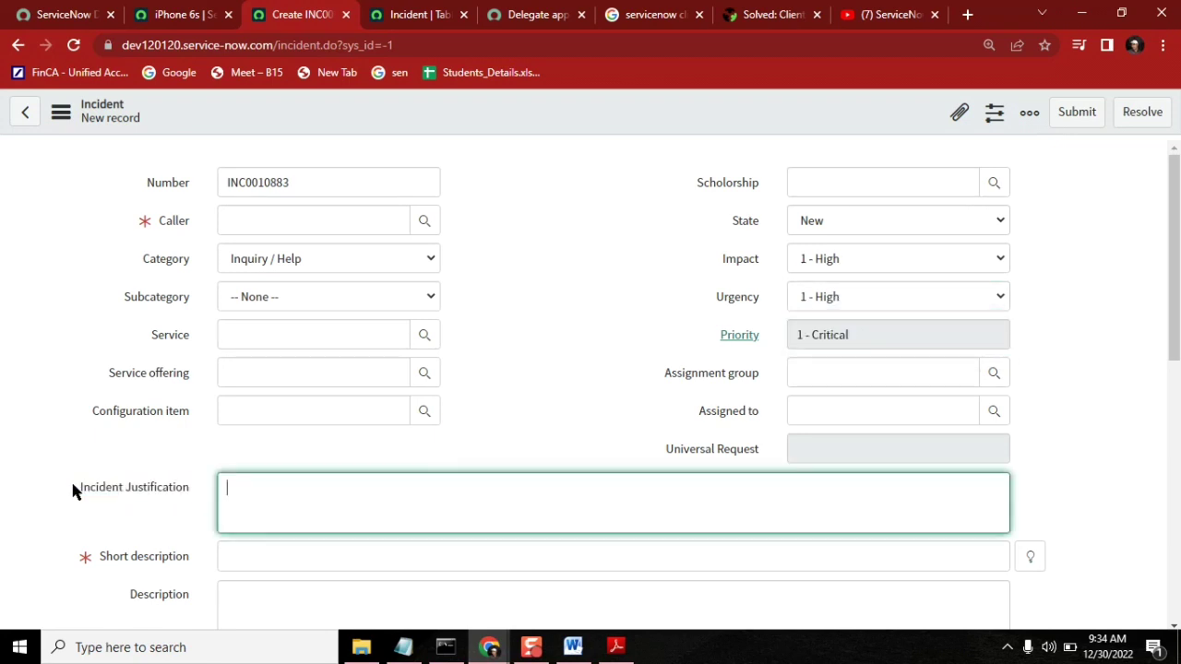
left_click(846, 261)
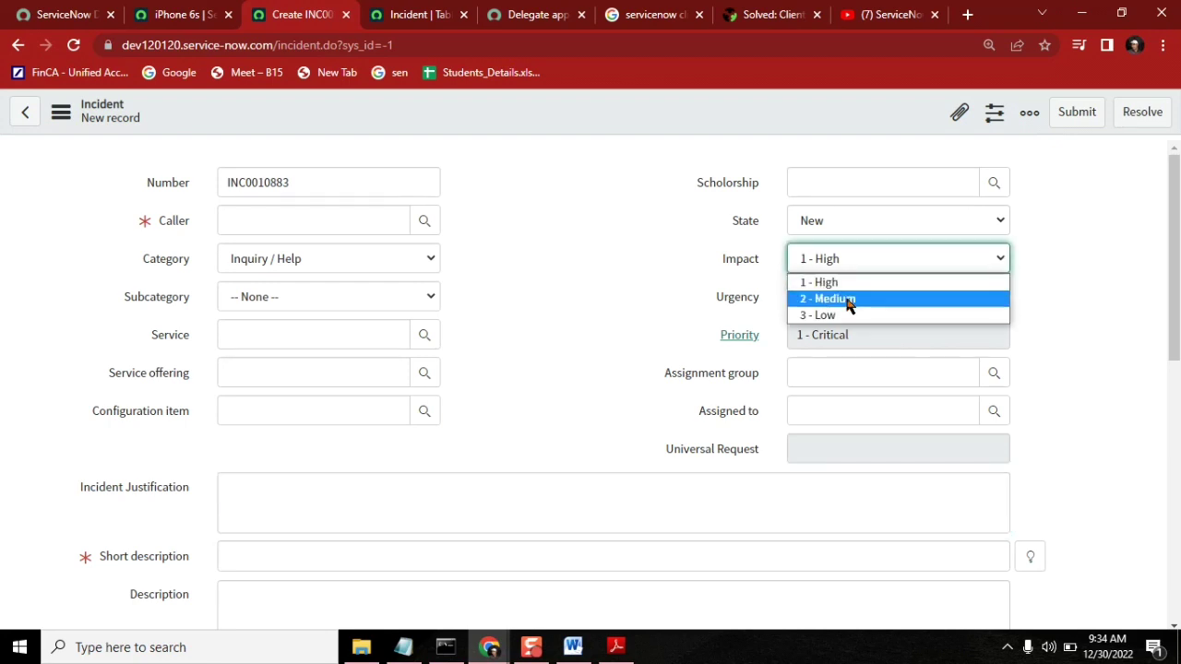
left_click(847, 299)
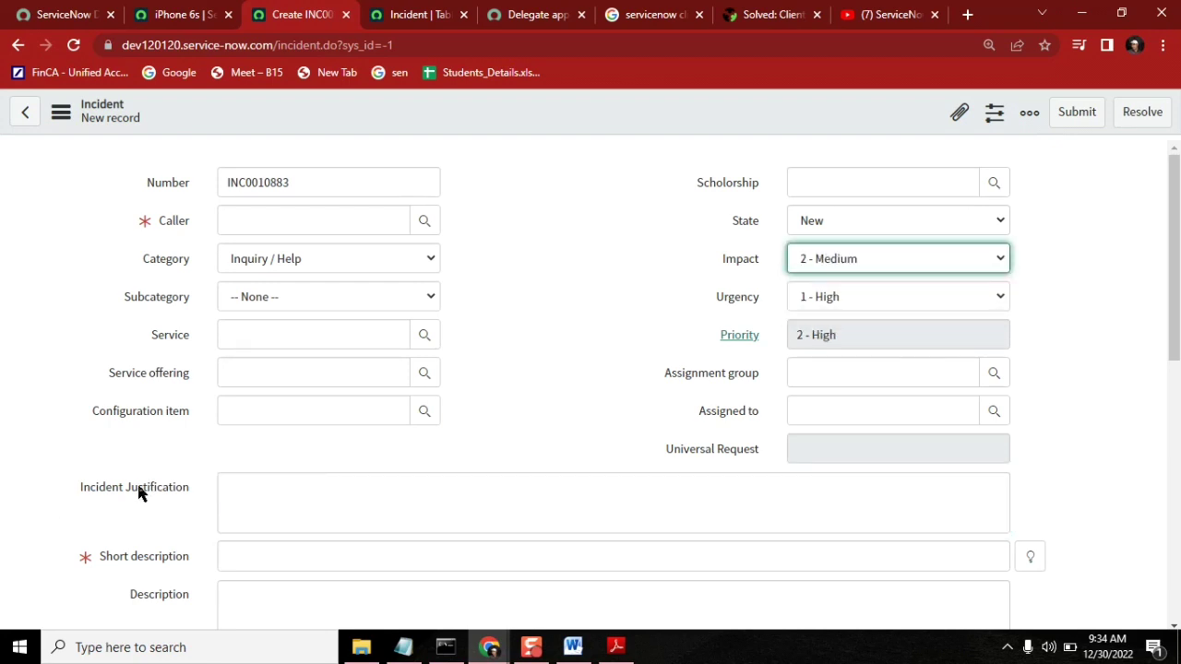
Dismiss the form header menu, then bring Notepad forward and drag it toward the screen centre.
right_click(569, 101)
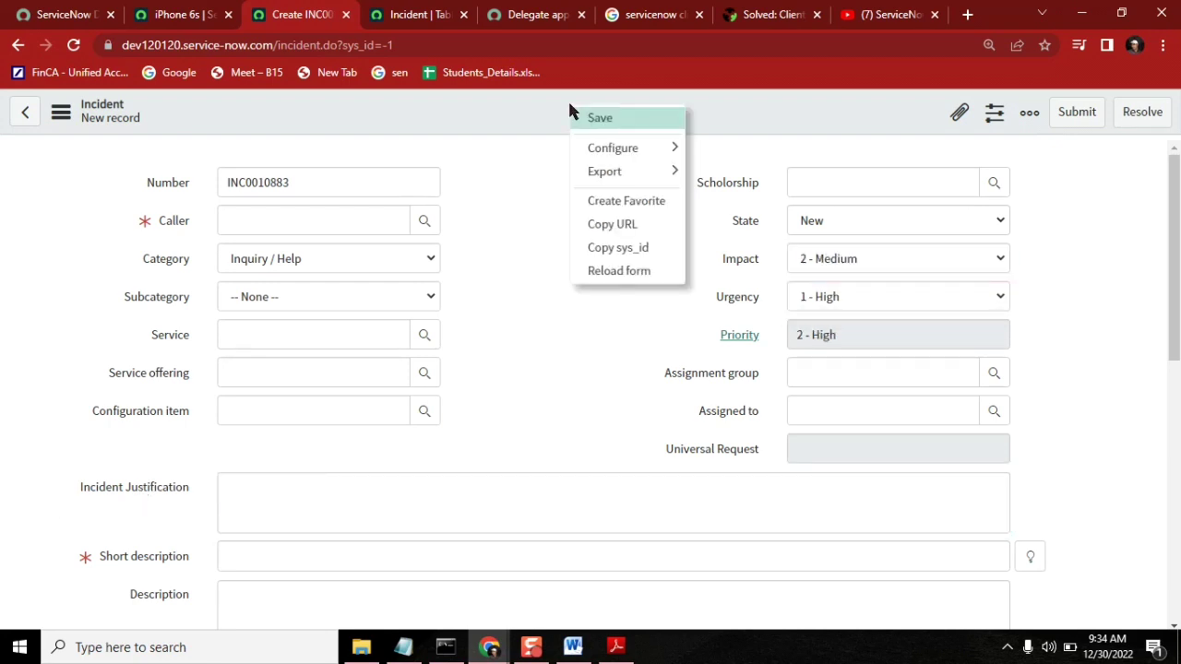
mouse_move(637, 172)
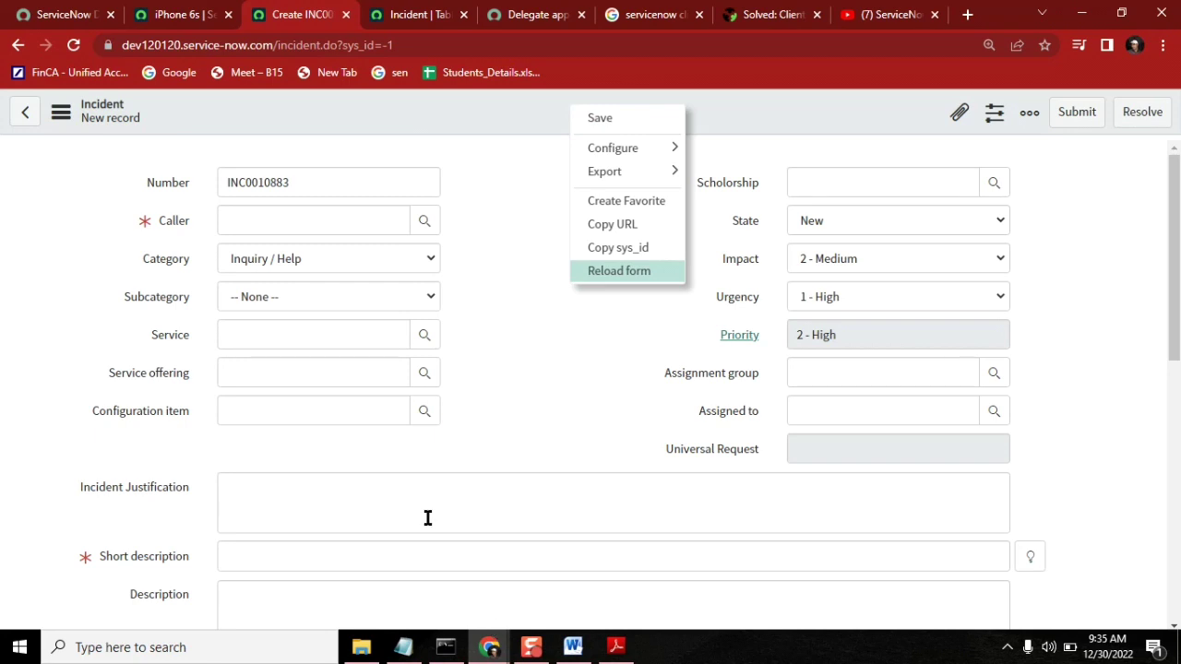
left_click(403, 647)
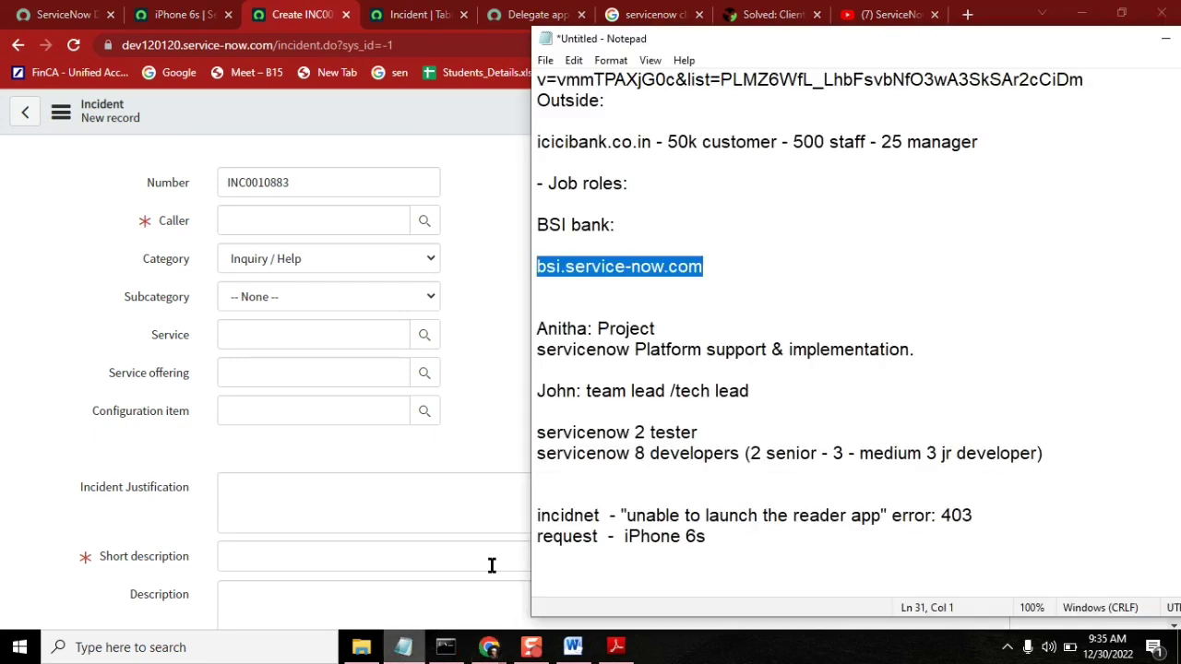
left_click_drag(731, 36, 461, 45)
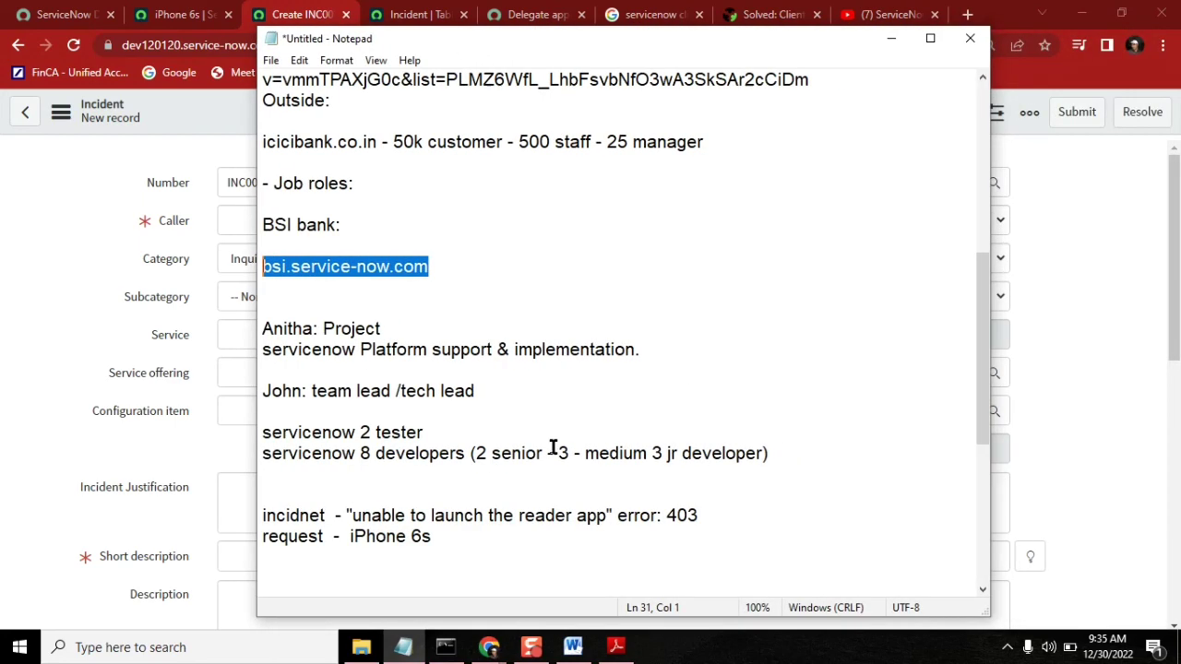